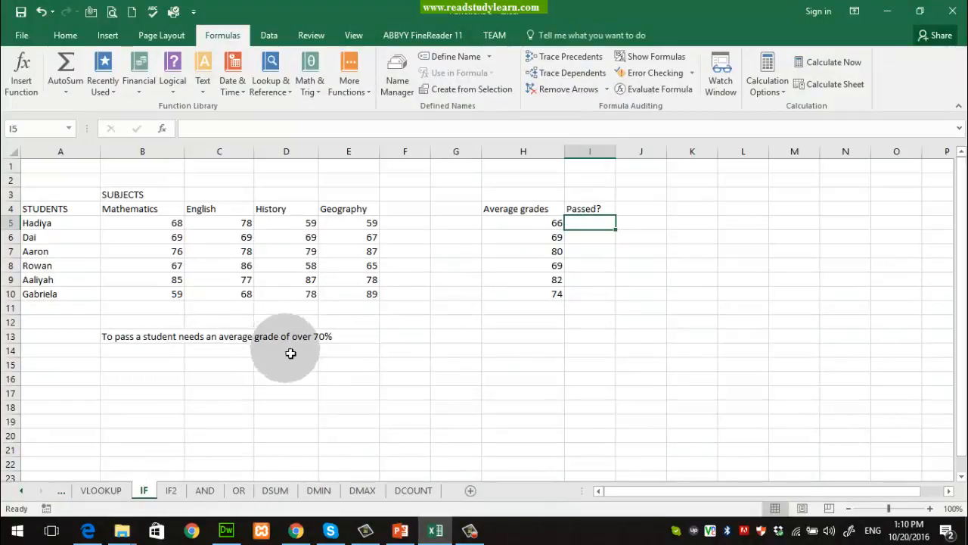
- Examine the students' subject grades and average grades alongside the rule for passing
{"action": "left_click", "coordinate": [332, 372]}
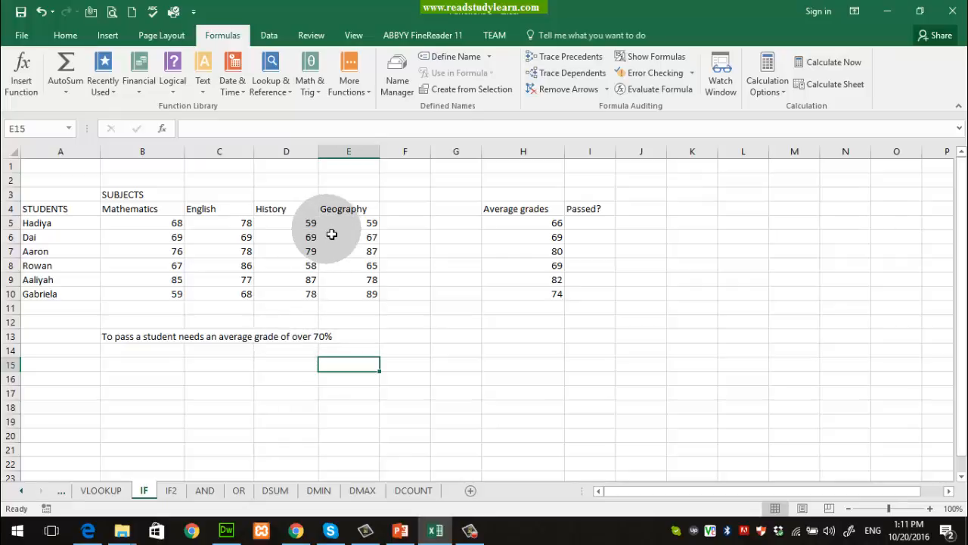
{"action": "left_click", "coordinate": [590, 223]}
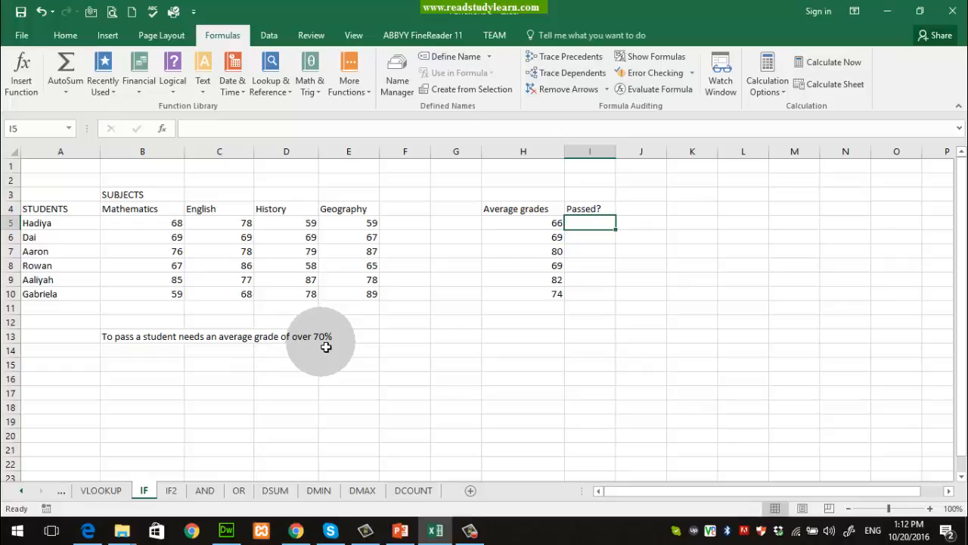
{"action": "left_click_drag", "start_coordinate": [555, 221], "coordinate": [562, 297]}
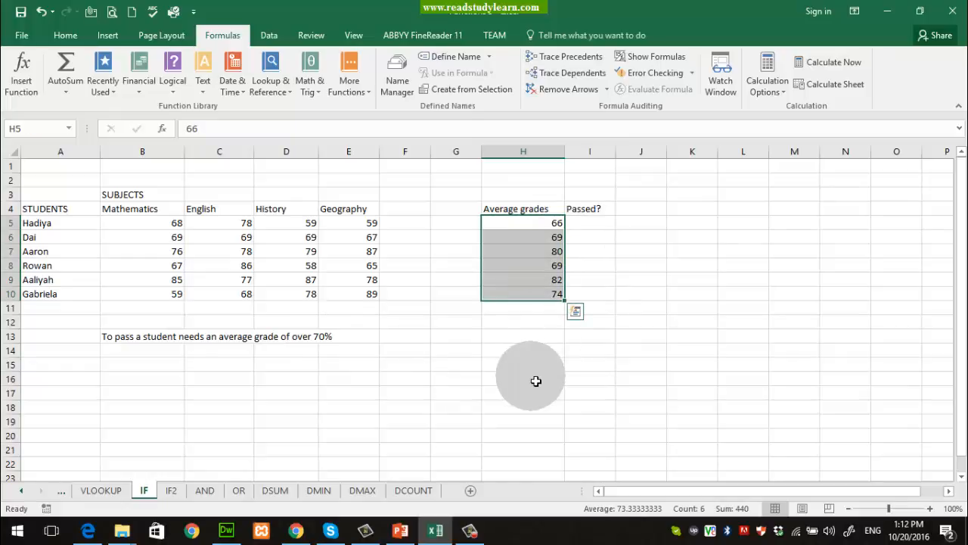
{"action": "left_click_drag", "start_coordinate": [553, 225], "coordinate": [548, 304]}
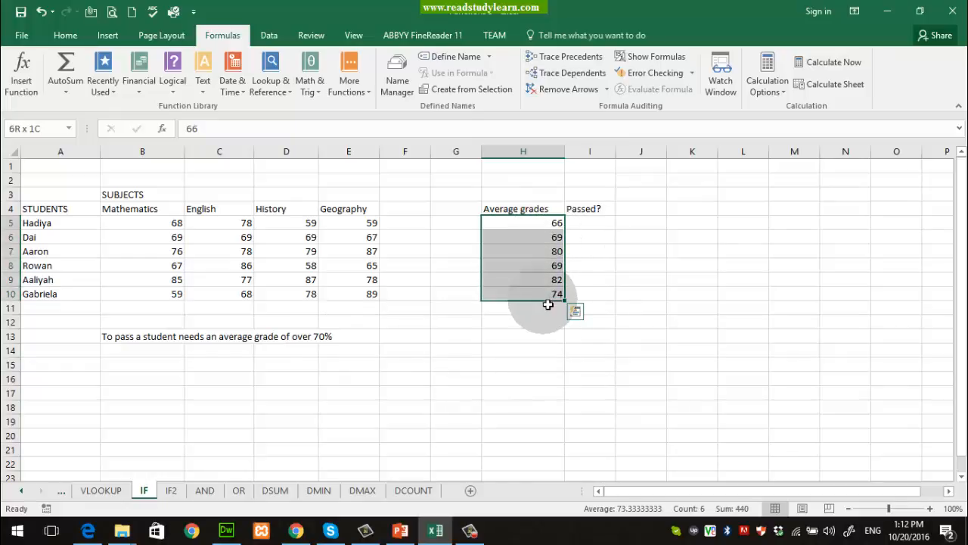
{"action": "left_click_drag", "start_coordinate": [163, 223], "coordinate": [358, 226]}
{"action": "left_click_drag", "start_coordinate": [530, 225], "coordinate": [535, 300]}
{"action": "left_click_drag", "start_coordinate": [540, 224], "coordinate": [540, 305]}
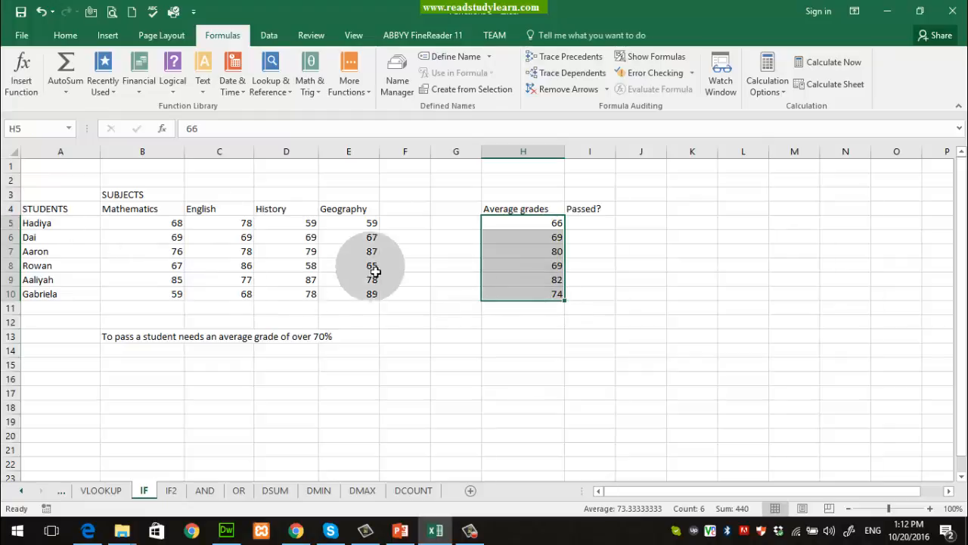
{"action": "left_click", "coordinate": [605, 224]}
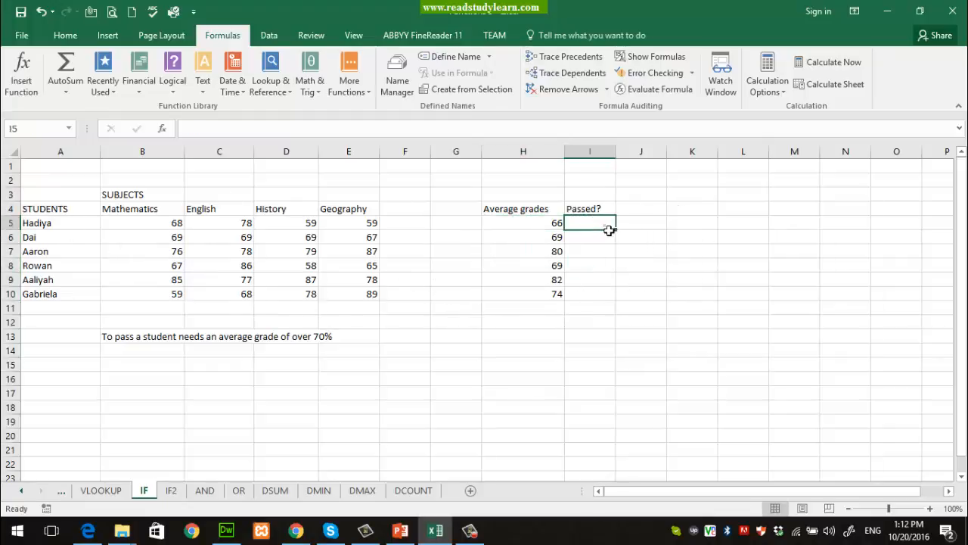
- Center the contents of the Passed? column and the Average grades column
{"action": "left_click", "coordinate": [609, 165]}
{"action": "left_click", "coordinate": [65, 34]}
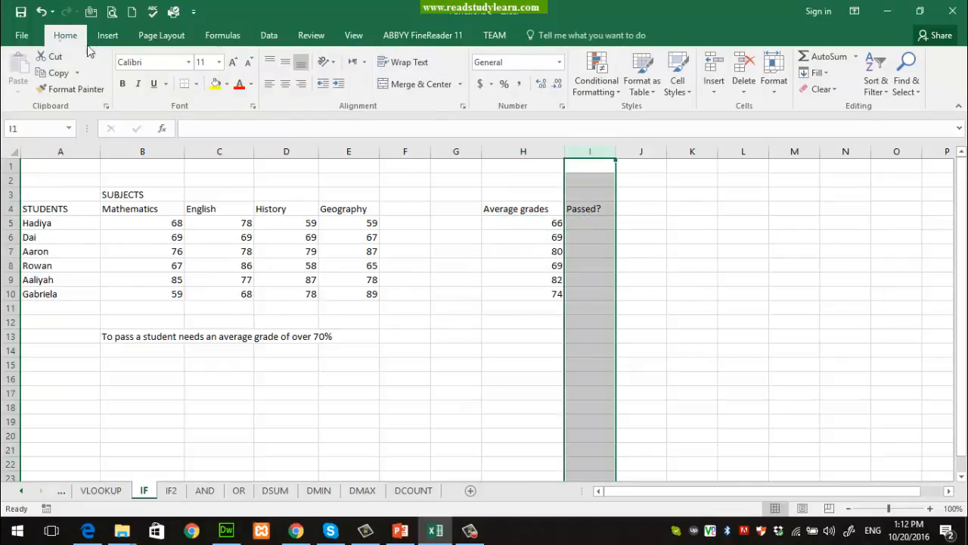
{"action": "left_click", "coordinate": [278, 83]}
{"action": "left_click", "coordinate": [642, 250]}
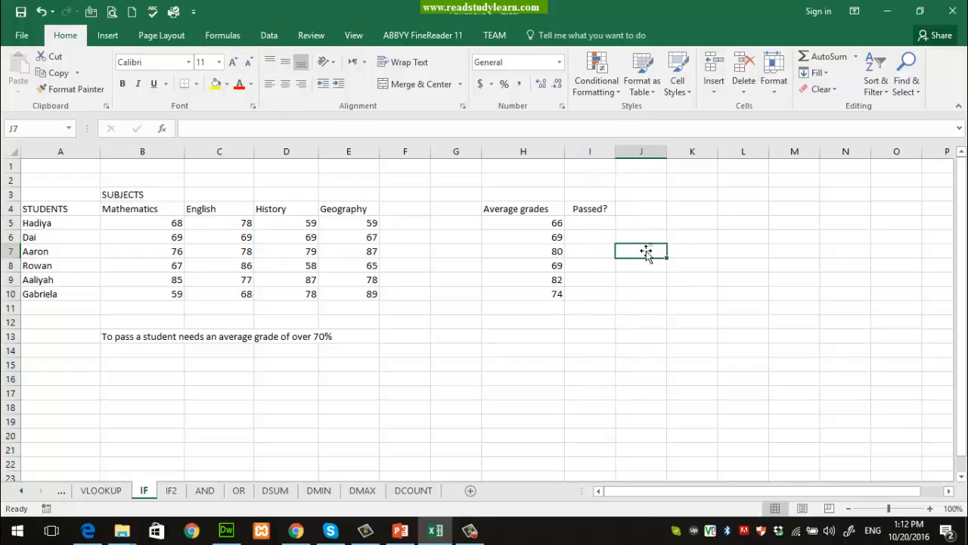
{"action": "left_click", "coordinate": [609, 224]}
{"action": "left_click", "coordinate": [508, 156]}
{"action": "left_click", "coordinate": [281, 83]}
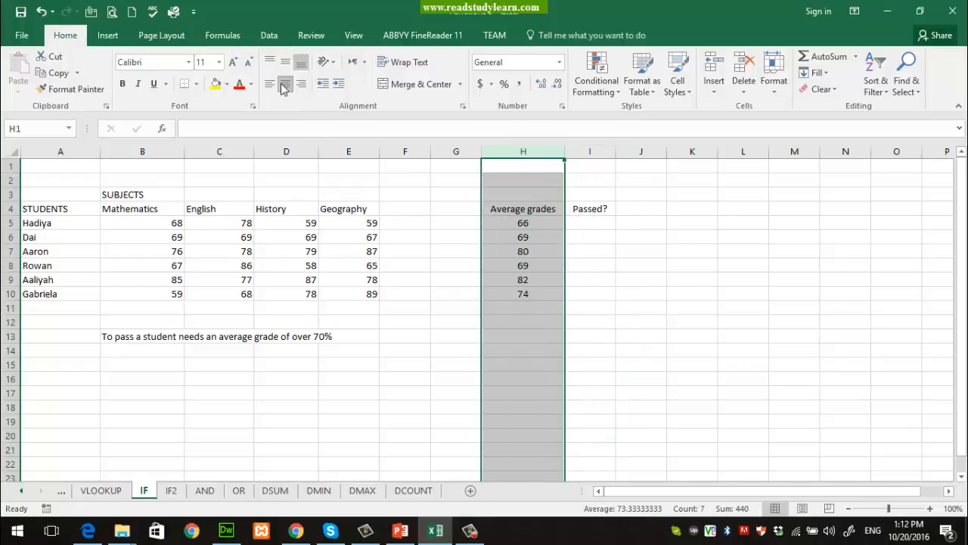
- Insert the logical IF function in cell I5 with H5>70 as its logical test
{"action": "left_click", "coordinate": [589, 224]}
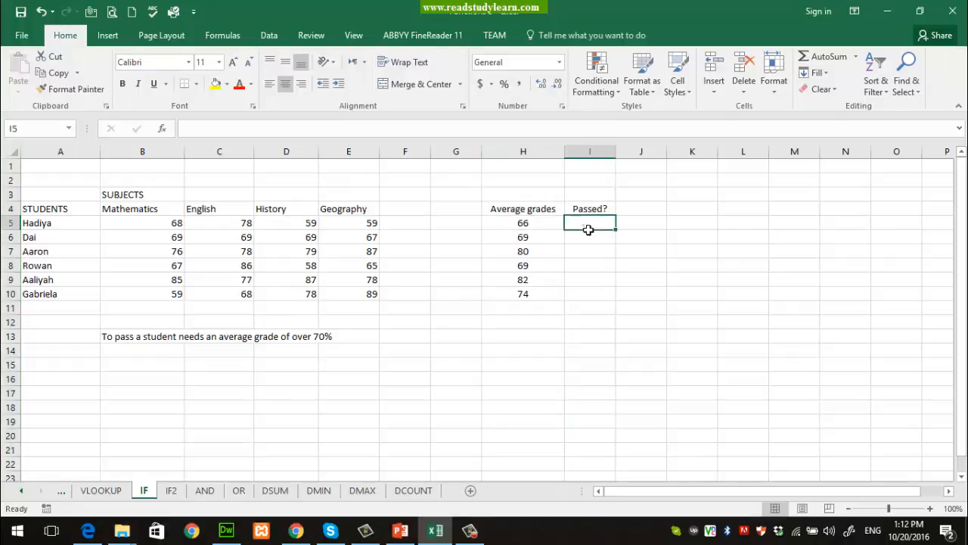
{"action": "left_click", "coordinate": [227, 38]}
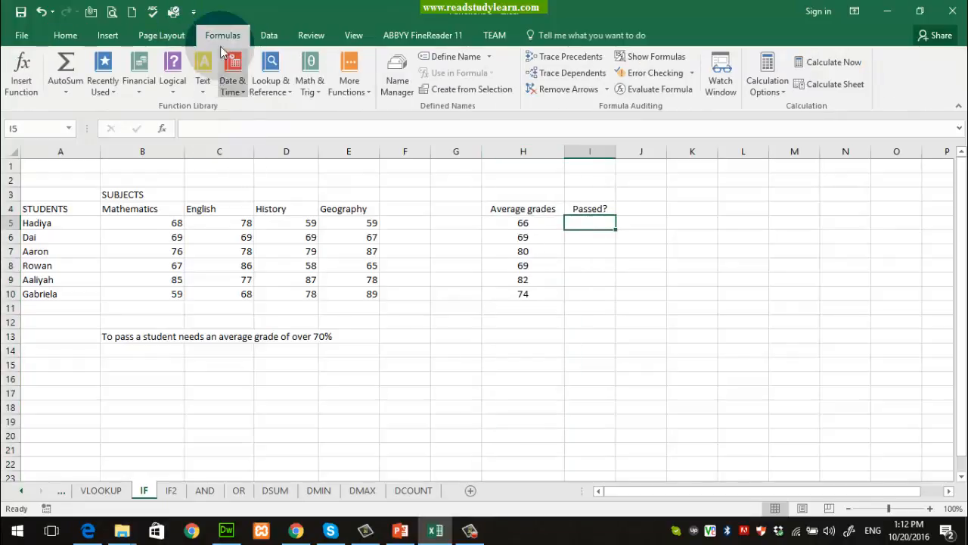
{"action": "left_click", "coordinate": [168, 88]}
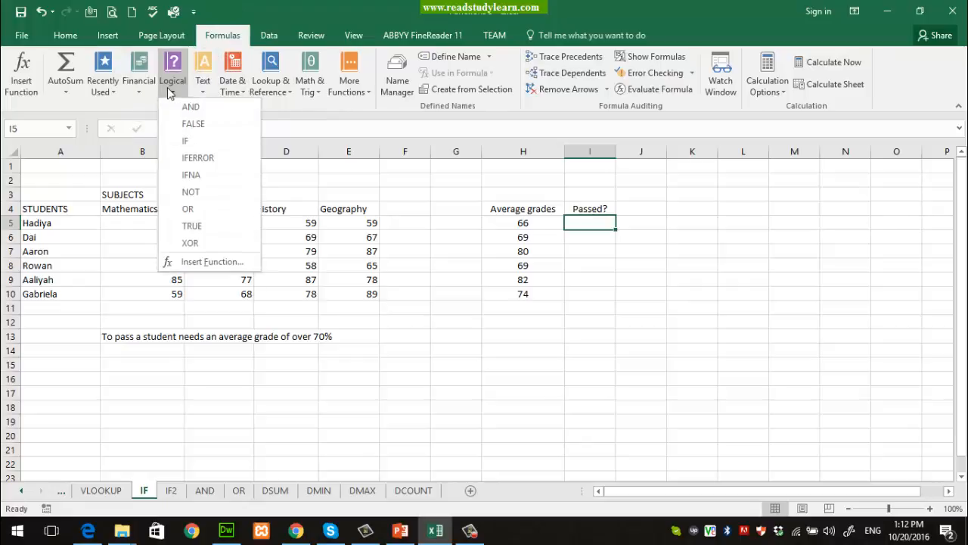
{"action": "left_click", "coordinate": [209, 142]}
{"action": "left_click_drag", "start_coordinate": [611, 280], "coordinate": [586, 292]}
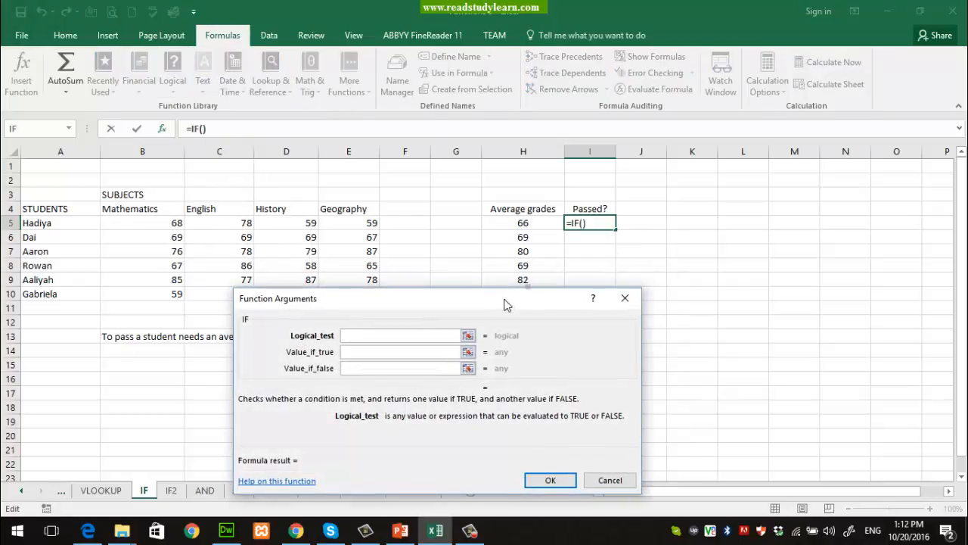
{"action": "left_click", "coordinate": [506, 303]}
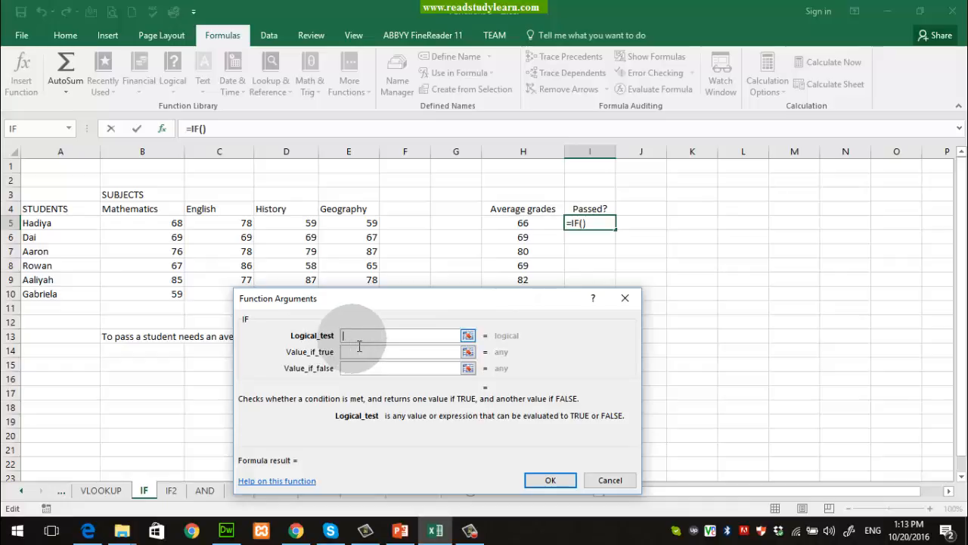
{"action": "left_click", "coordinate": [544, 227]}
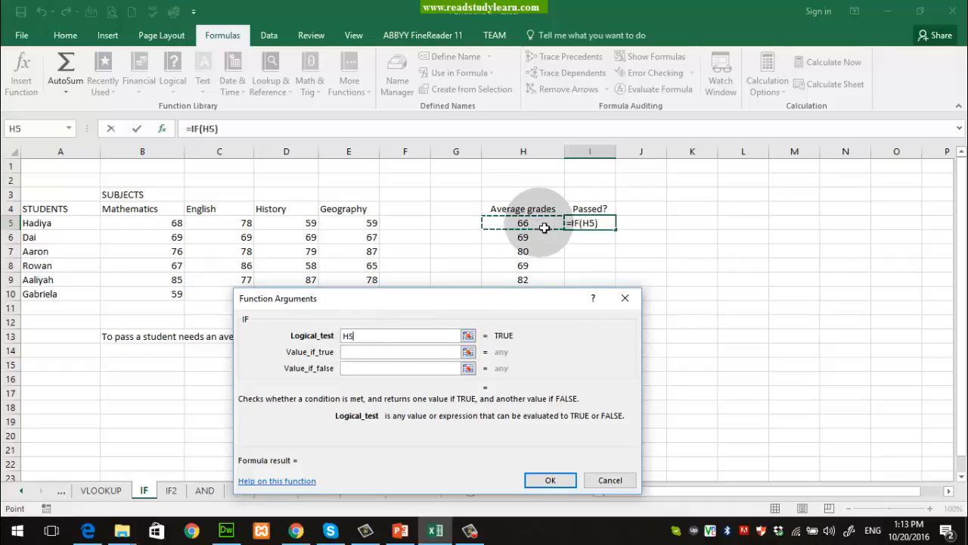
{"action": "type", "text": ">"}
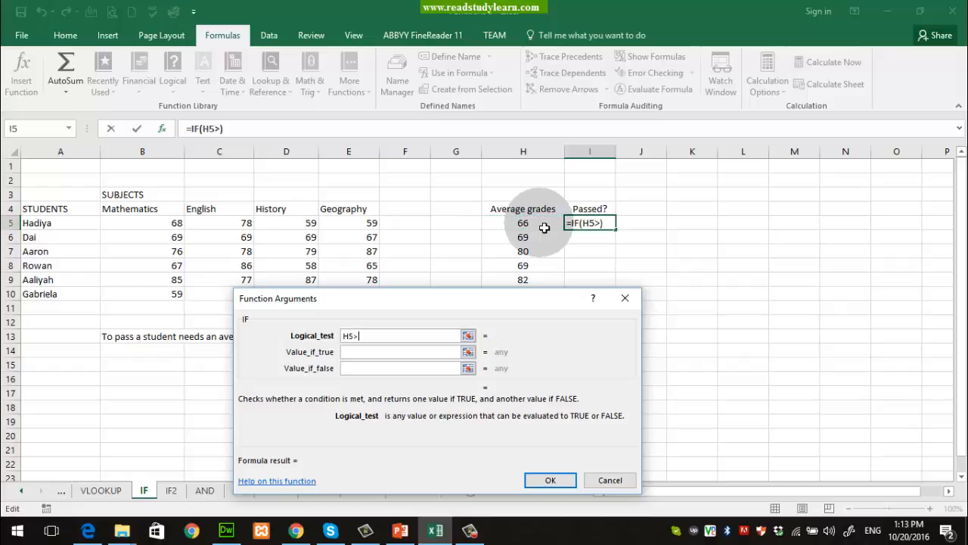
{"action": "type", "text": "70"}
- Complete the IF function so it returns "Pass" when the test is true and "Fail" when it is false
{"action": "left_click", "coordinate": [411, 353]}
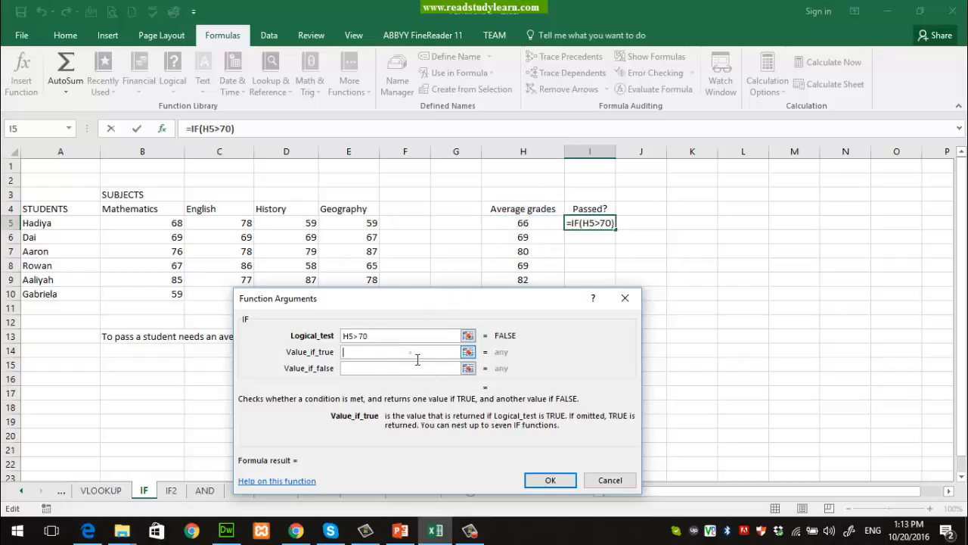
{"action": "type", "text": "\"Pass\""}
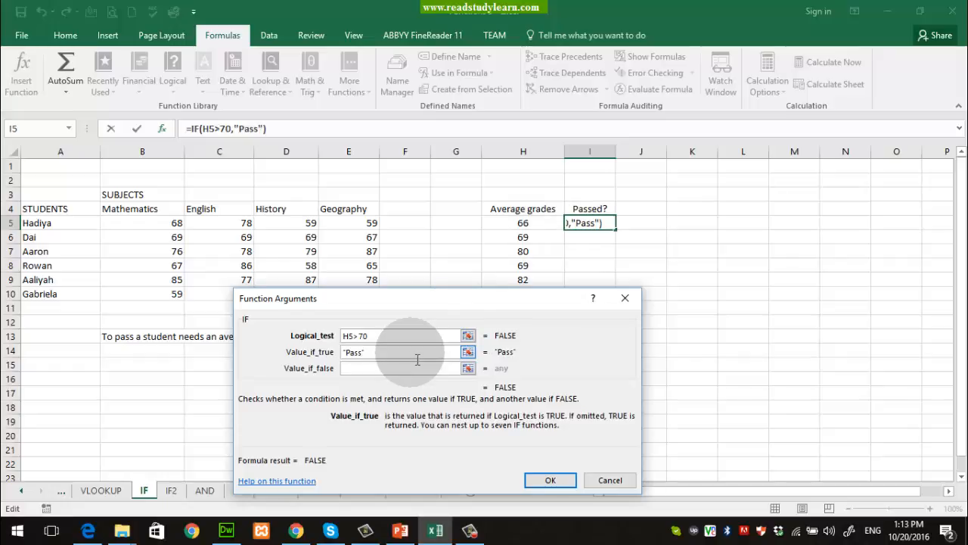
{"action": "key", "text": "Tab"}
{"action": "type", "text": "\""}
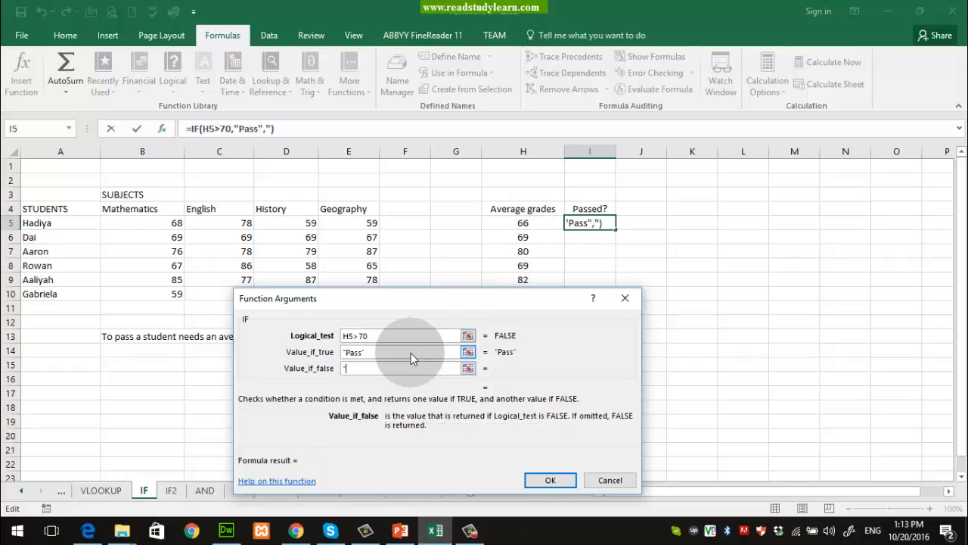
{"action": "type", "text": "Fail\""}
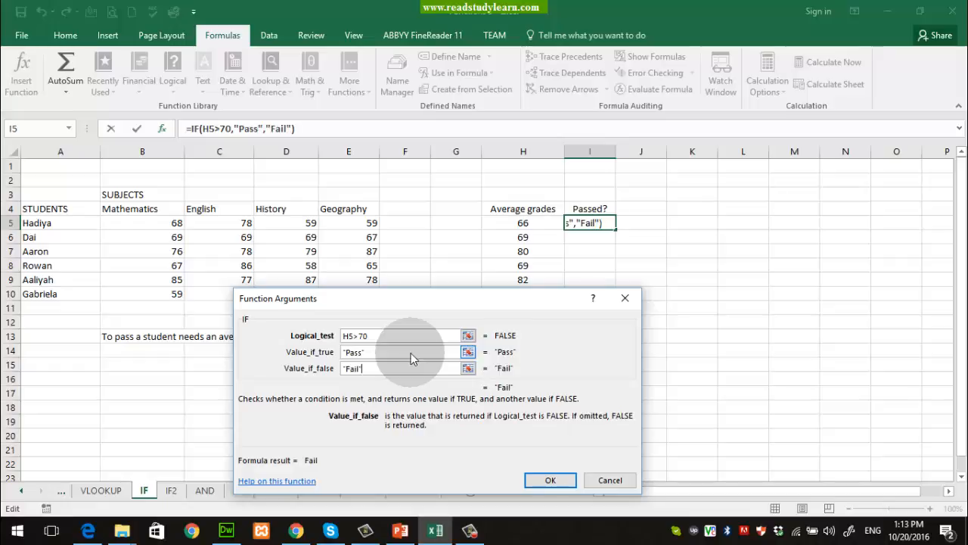
{"action": "left_click_drag", "start_coordinate": [342, 335], "coordinate": [356, 339]}
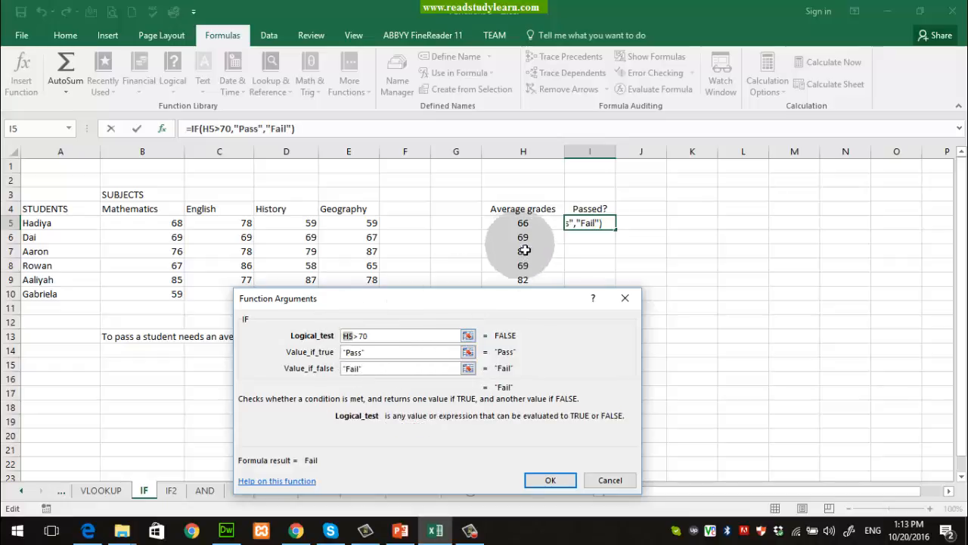
{"action": "left_click", "coordinate": [362, 341]}
{"action": "left_click_drag", "start_coordinate": [362, 341], "coordinate": [322, 372]}
{"action": "left_click", "coordinate": [375, 341]}
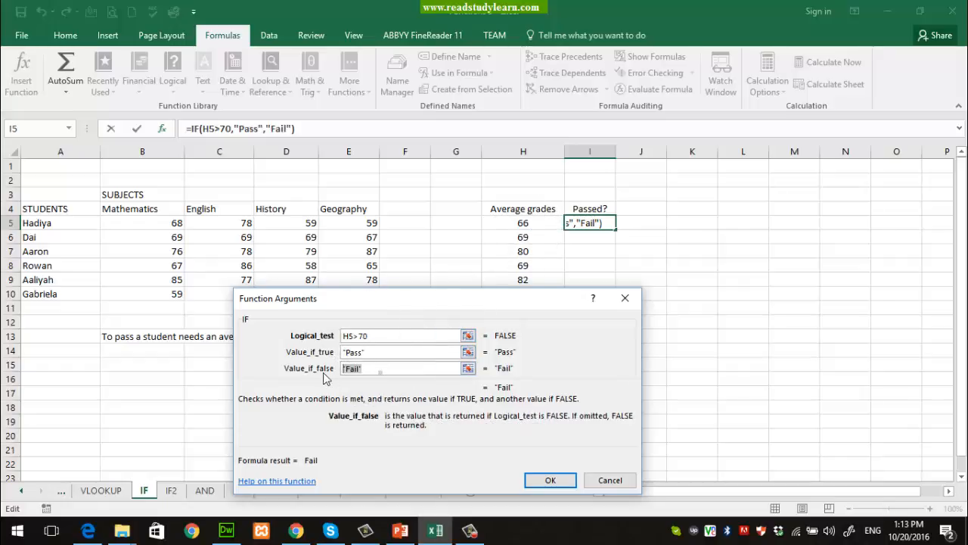
{"action": "left_click", "coordinate": [384, 370]}
{"action": "left_click", "coordinate": [550, 479]}
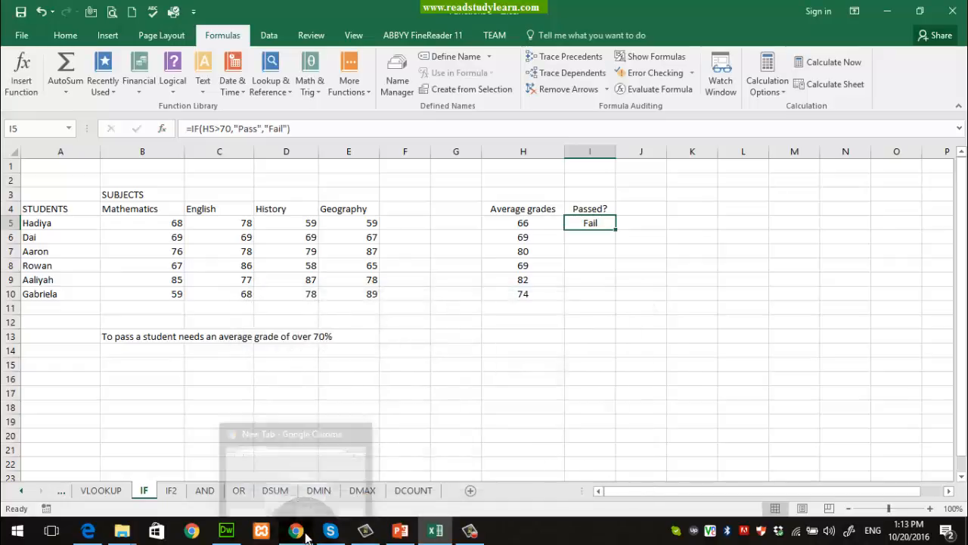
- Copy the IF formula from I5 down to I10 for the remaining students
{"action": "left_click", "coordinate": [539, 224]}
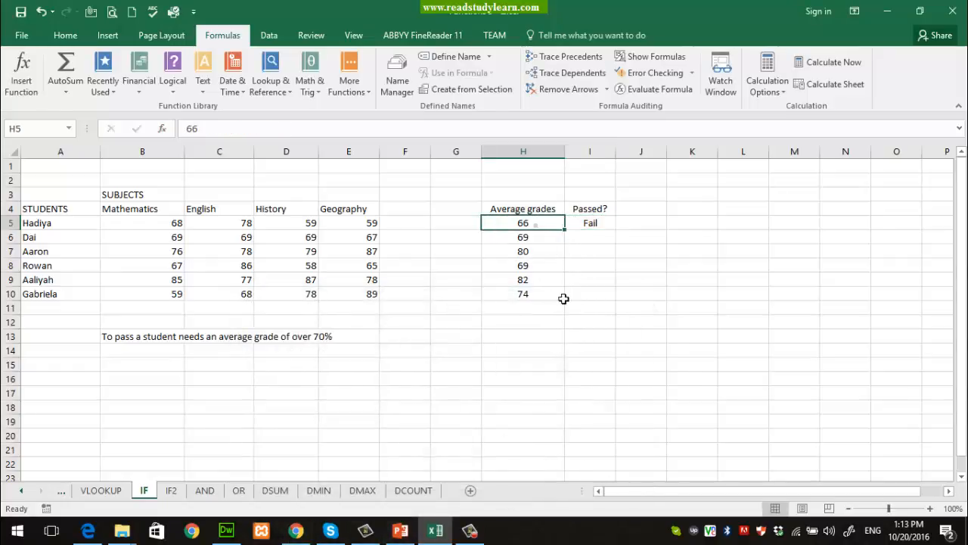
{"action": "left_click", "coordinate": [591, 212]}
{"action": "left_click", "coordinate": [595, 224]}
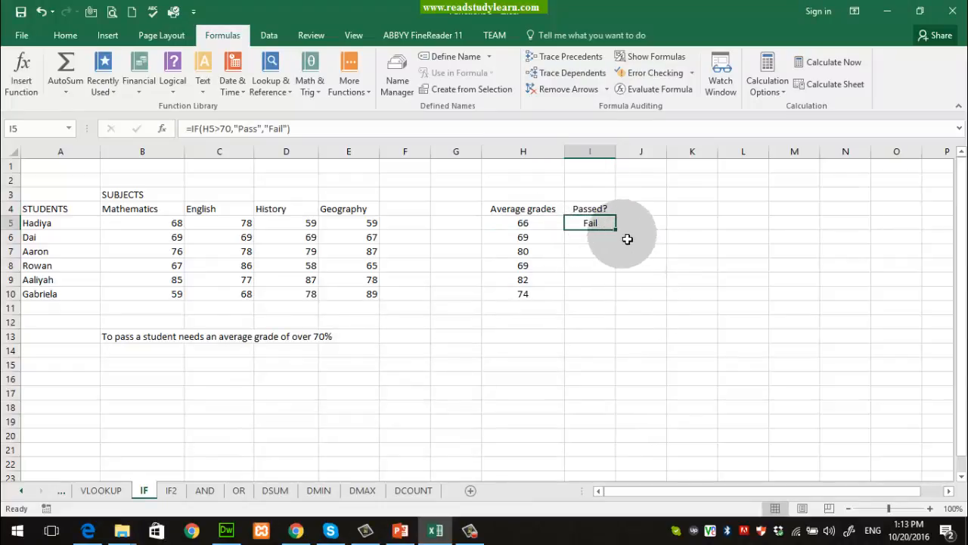
{"action": "left_click_drag", "start_coordinate": [616, 230], "coordinate": [620, 300]}
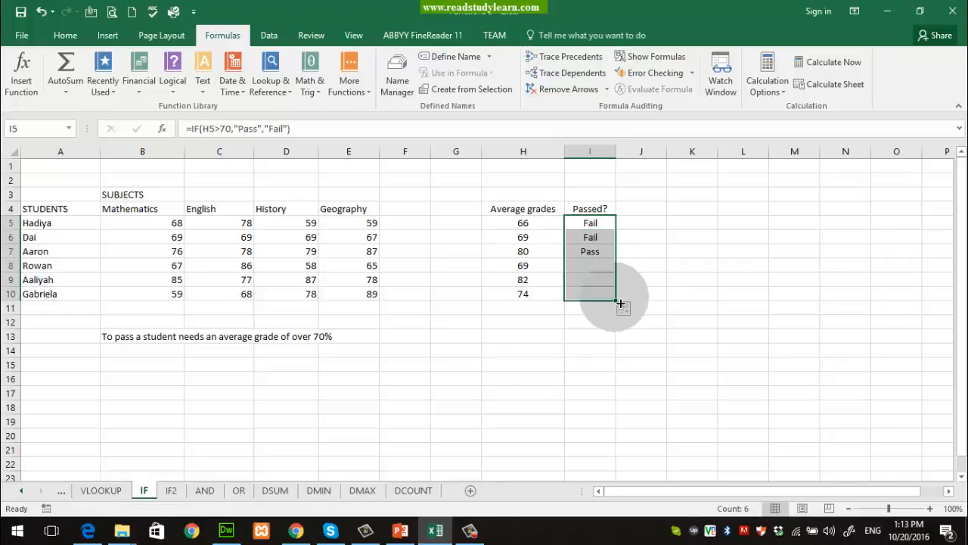
{"action": "left_click", "coordinate": [610, 358]}
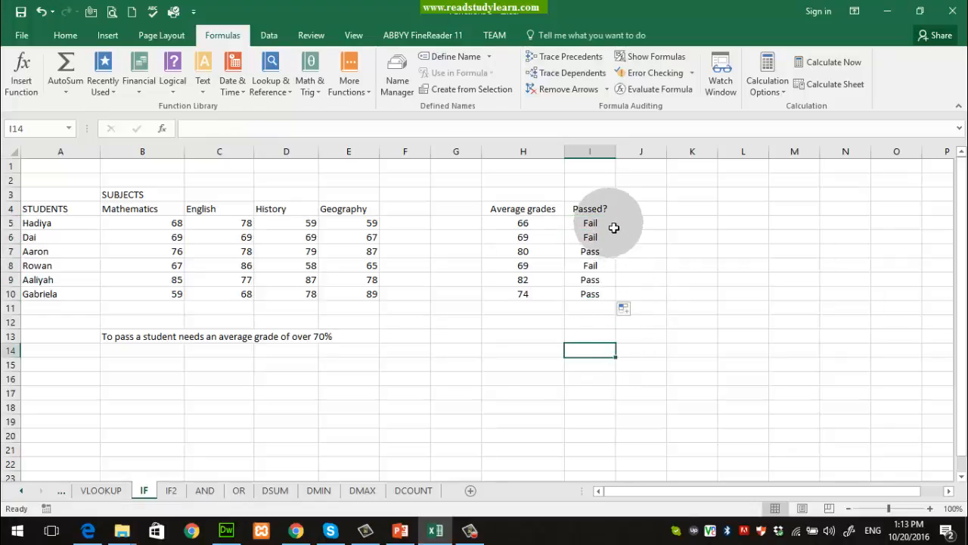
- Check the copied formulas in the Passed? column against the average grades in rows 7 and 10
{"action": "left_click", "coordinate": [521, 253]}
{"action": "left_click", "coordinate": [598, 256]}
{"action": "left_click", "coordinate": [601, 295]}
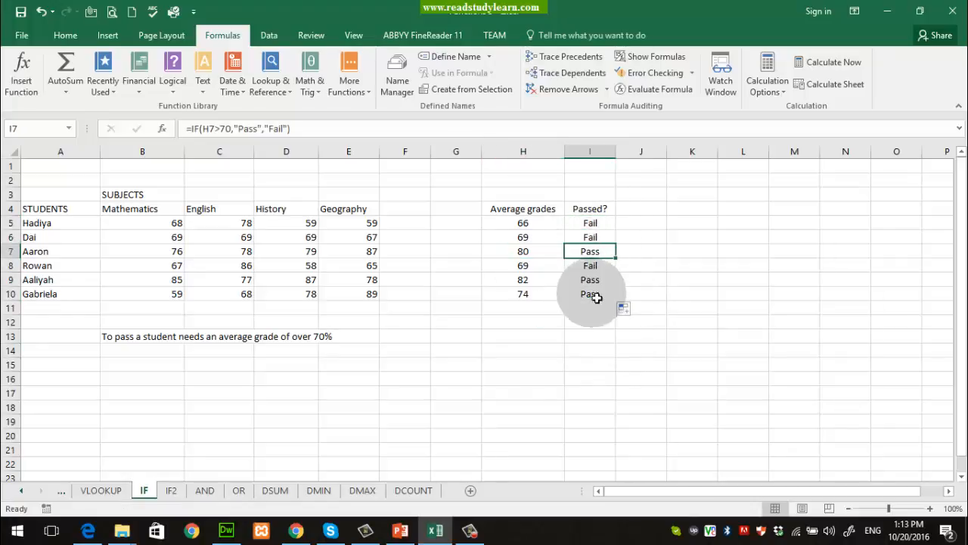
{"action": "key", "text": "Left"}
{"action": "key", "text": "Right"}
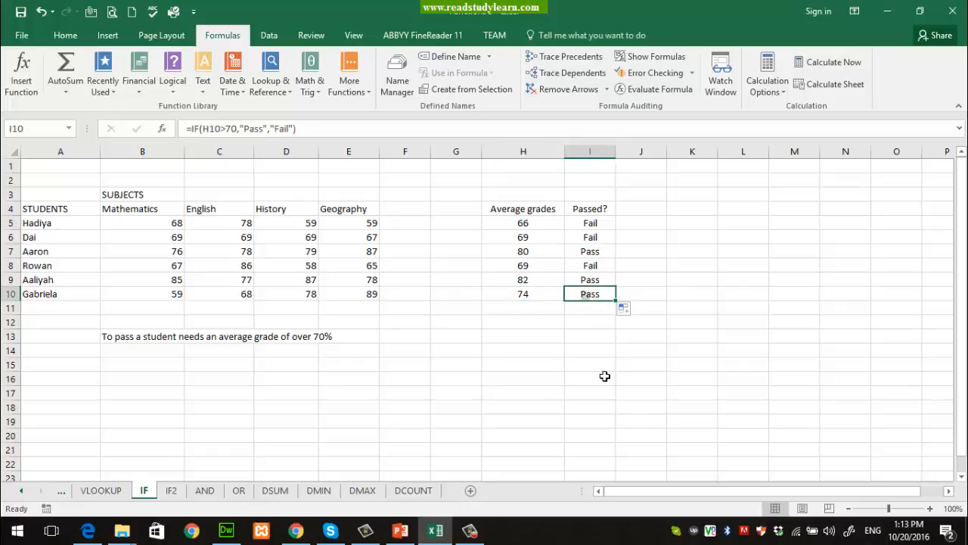
{"action": "left_click_drag", "start_coordinate": [612, 225], "coordinate": [615, 306]}
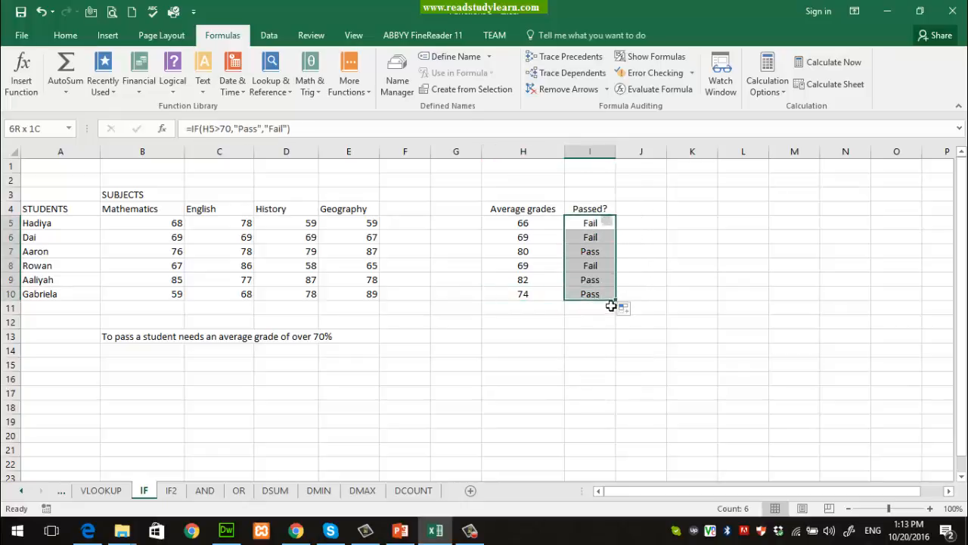
- Delete the empty column G in front of the Average grades column
{"action": "left_click", "coordinate": [458, 153]}
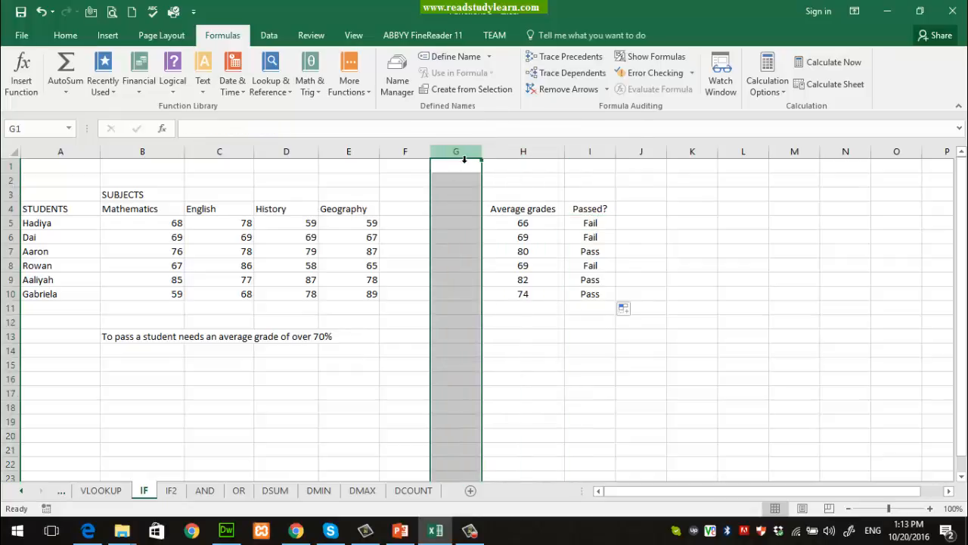
{"action": "right_click", "coordinate": [459, 155]}
{"action": "left_click", "coordinate": [490, 260]}
{"action": "left_click", "coordinate": [685, 393]}
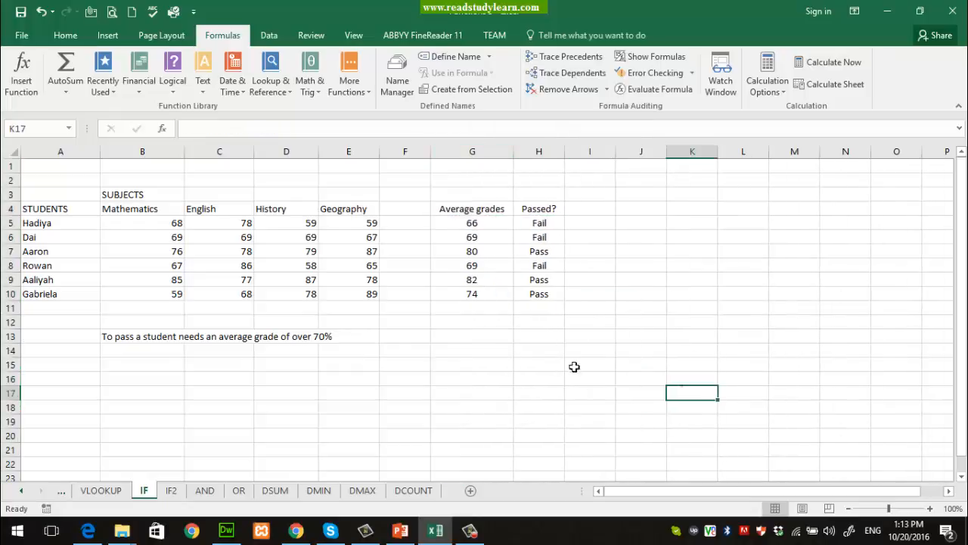
- Compare the average grades in G5:G10 with the pass or fail results in H5:H10
{"action": "left_click", "coordinate": [474, 223]}
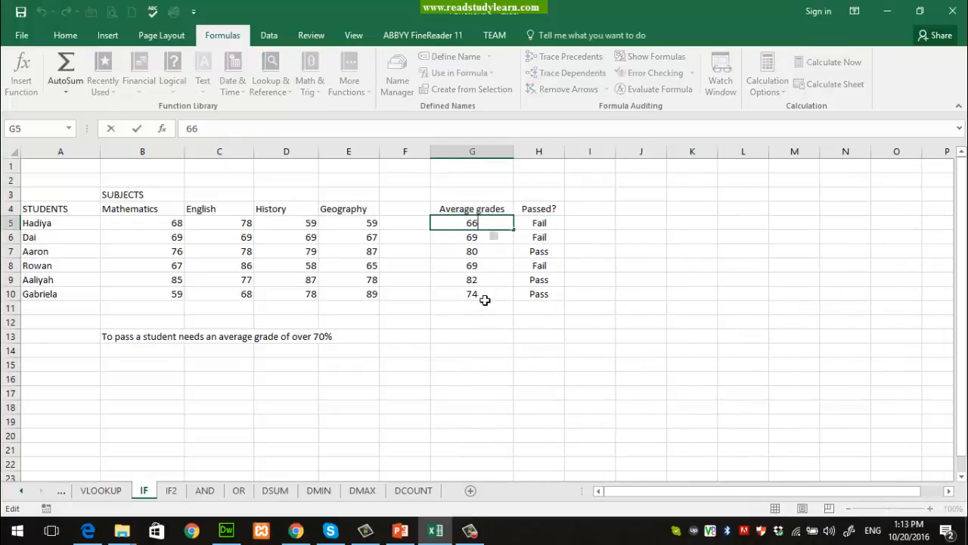
{"action": "left_click_drag", "start_coordinate": [484, 295], "coordinate": [553, 304]}
{"action": "left_click", "coordinate": [584, 252]}
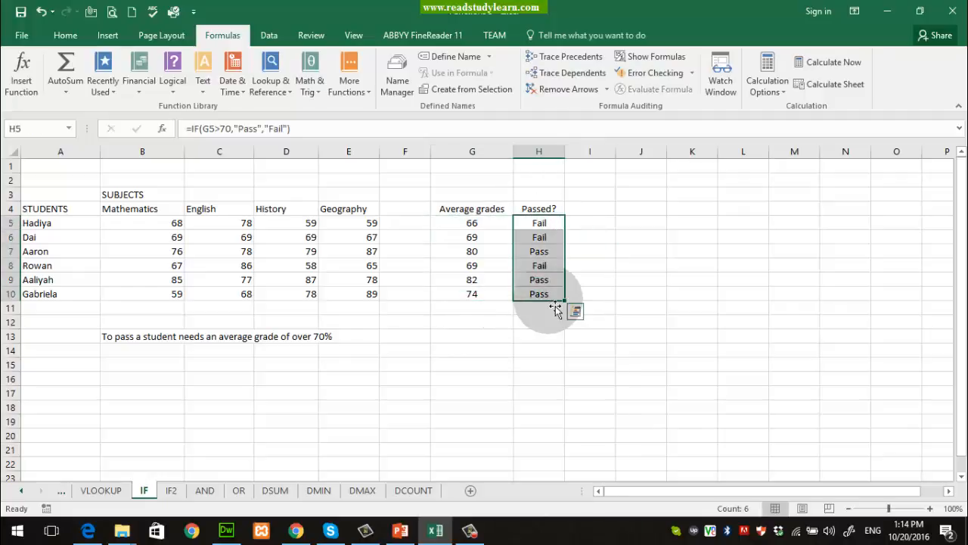
{"action": "left_click_drag", "start_coordinate": [484, 223], "coordinate": [492, 301]}
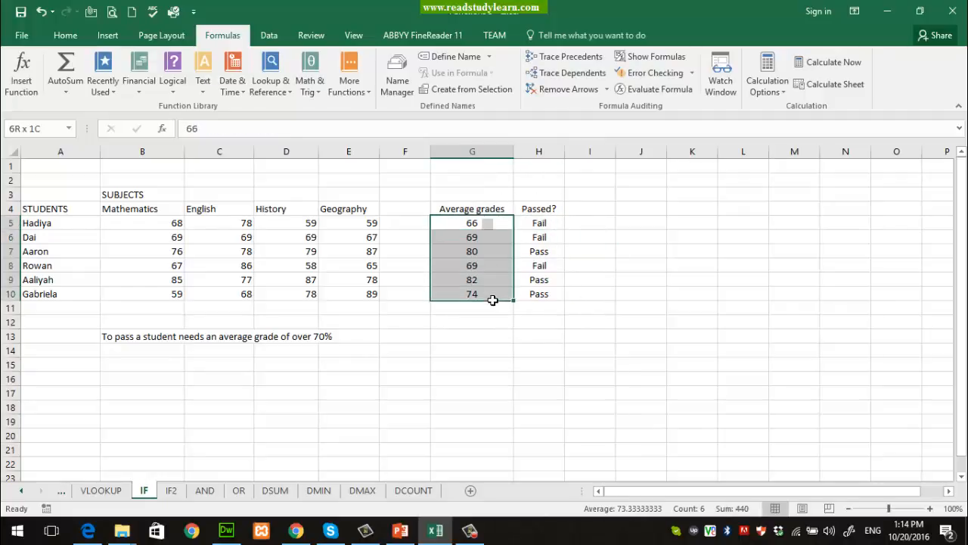
- Format the average grades in G5:G10 as Percentage
{"action": "left_click", "coordinate": [65, 35]}
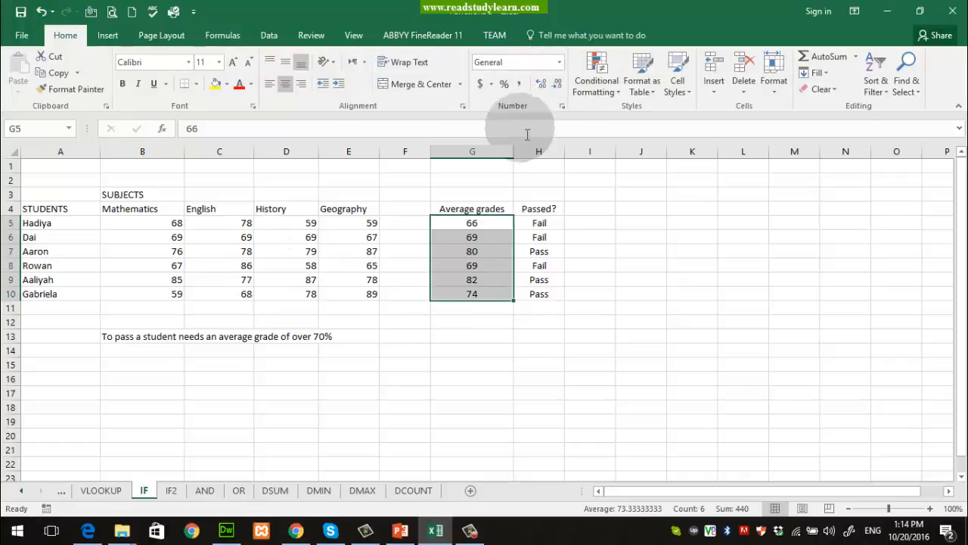
{"action": "left_click", "coordinate": [559, 62]}
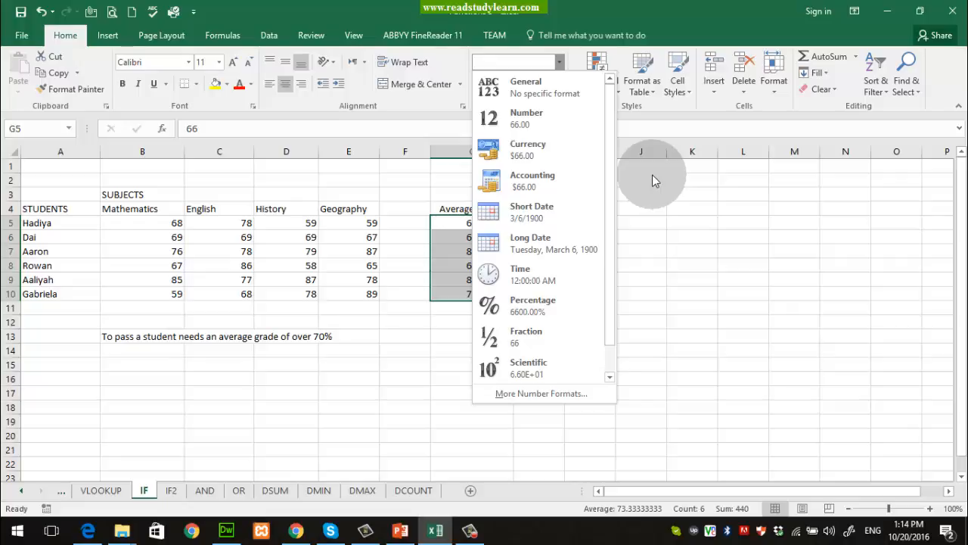
{"action": "left_click", "coordinate": [568, 328]}
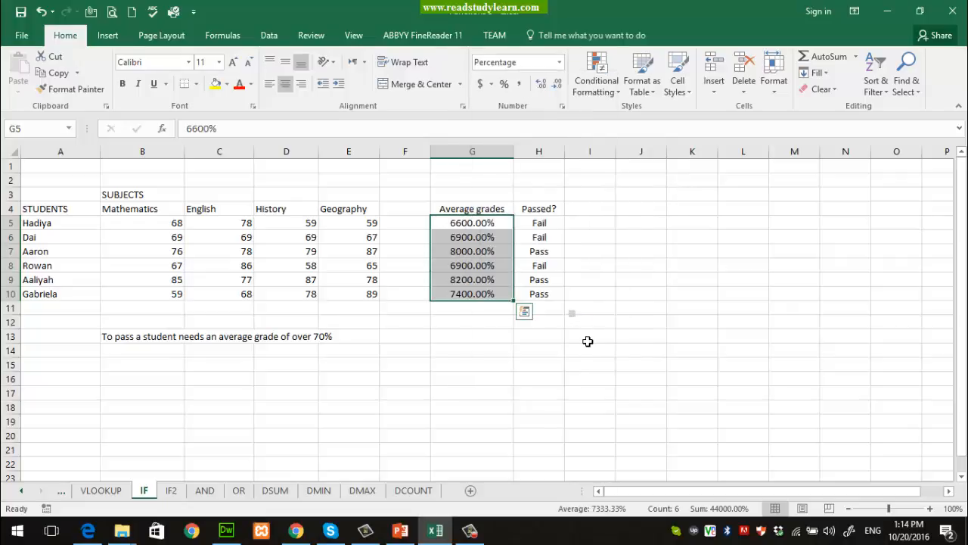
- Re-enter the average grades in G5:G10 as percentages: 66, 69, 80, 69, 82 and 74
{"action": "type", "text": "66"}
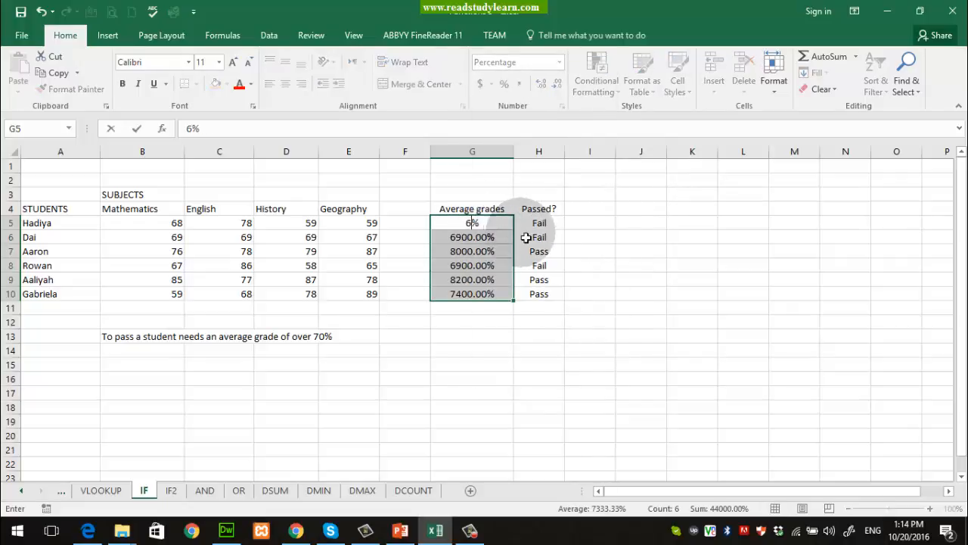
{"action": "key", "text": "Return"}
{"action": "type", "text": "69"}
{"action": "key", "text": "Return"}
{"action": "type", "text": "80"}
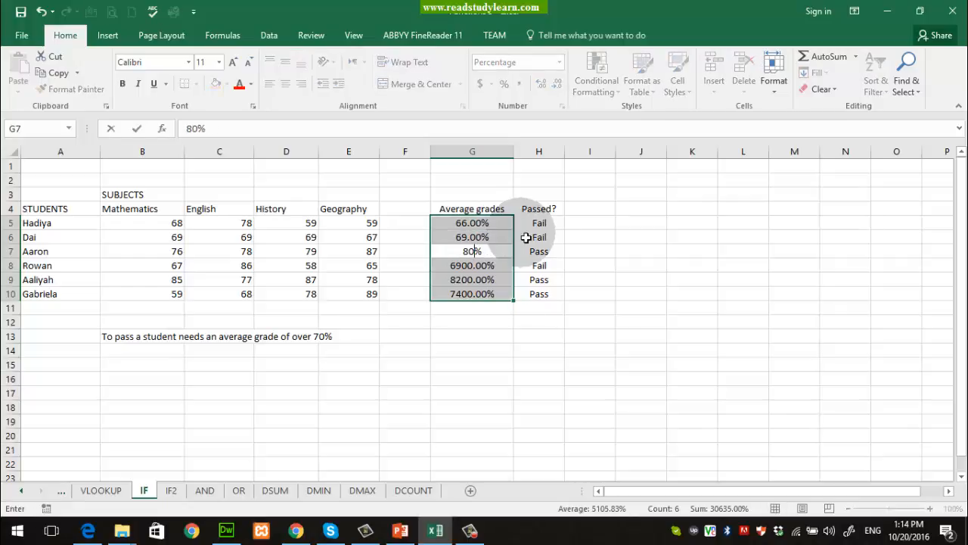
{"action": "key", "text": "Return"}
{"action": "type", "text": "69"}
{"action": "key", "text": "Return"}
{"action": "type", "text": "82"}
{"action": "key", "text": "Return"}
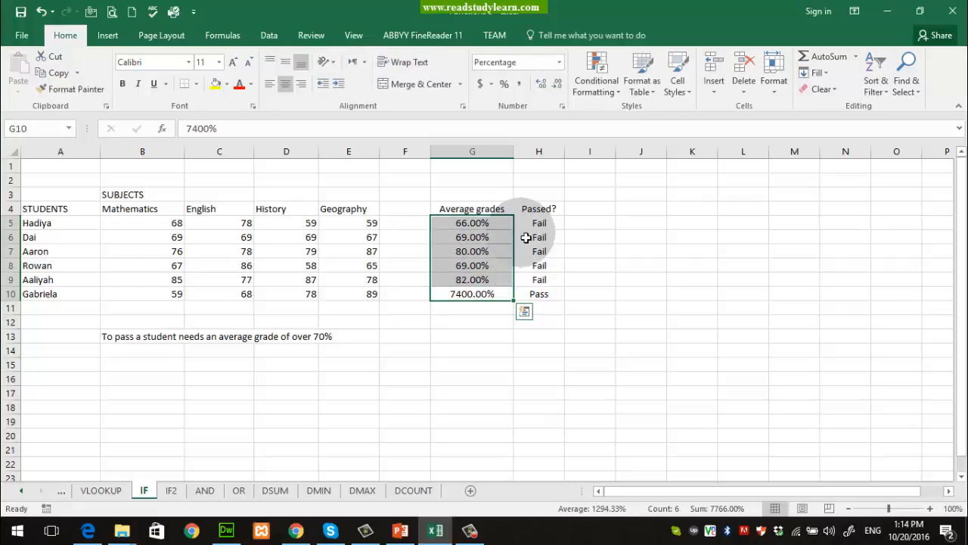
{"action": "type", "text": "74"}
{"action": "key", "text": "Return"}
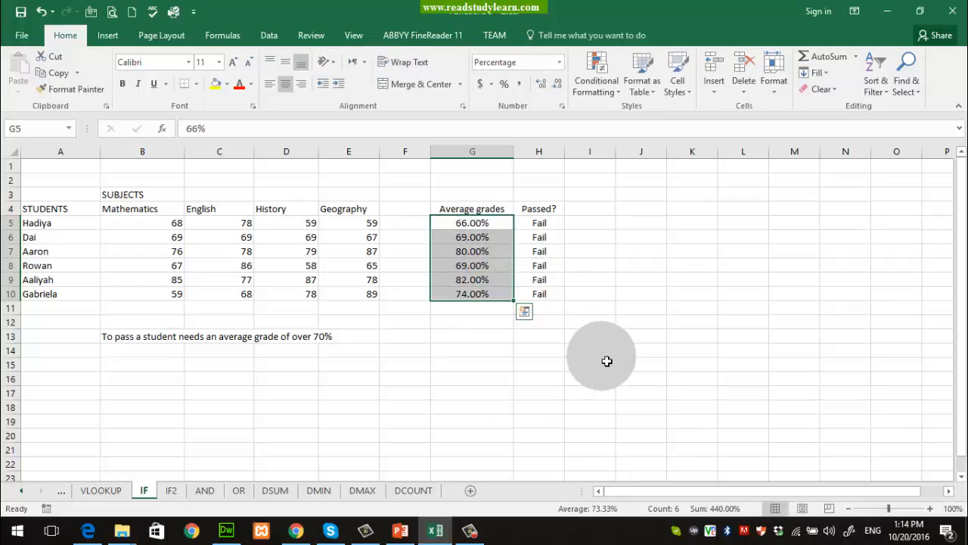
- Change the threshold in H5's IF formula to 70%, giving =IF(G5>70%,"Pass","Fail")
{"action": "left_click", "coordinate": [569, 350]}
{"action": "left_click_drag", "start_coordinate": [549, 225], "coordinate": [548, 297]}
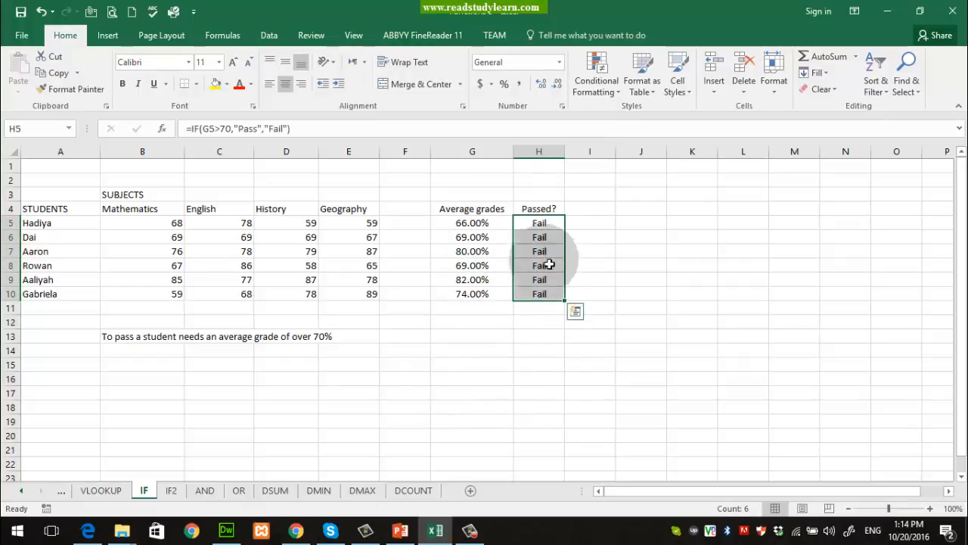
{"action": "left_click", "coordinate": [238, 129]}
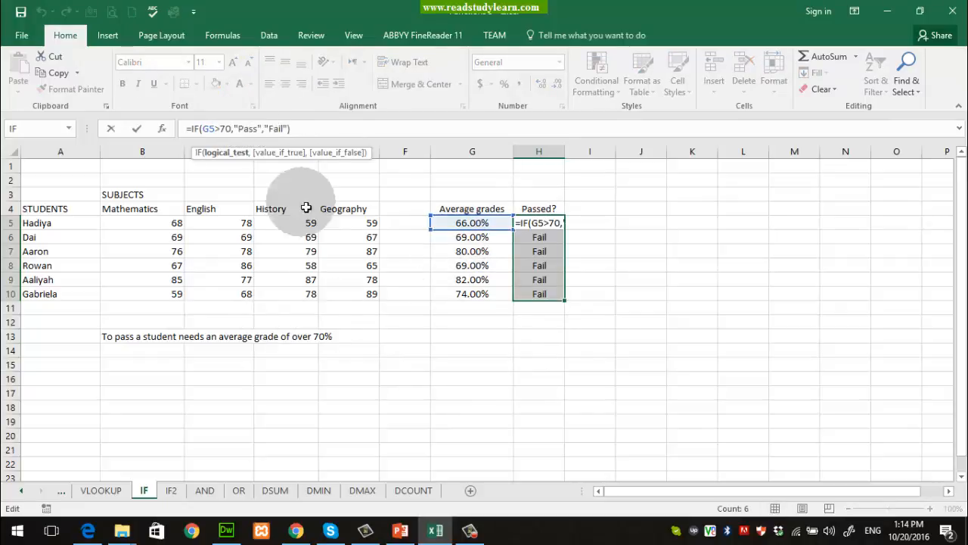
{"action": "double_click", "coordinate": [226, 128]}
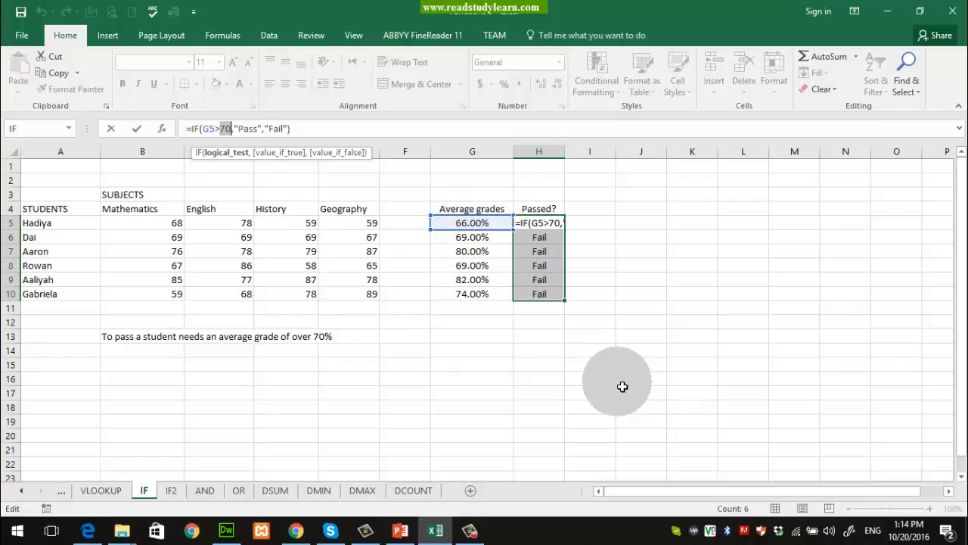
{"action": "type", "text": "70"}
{"action": "key", "text": "End"}
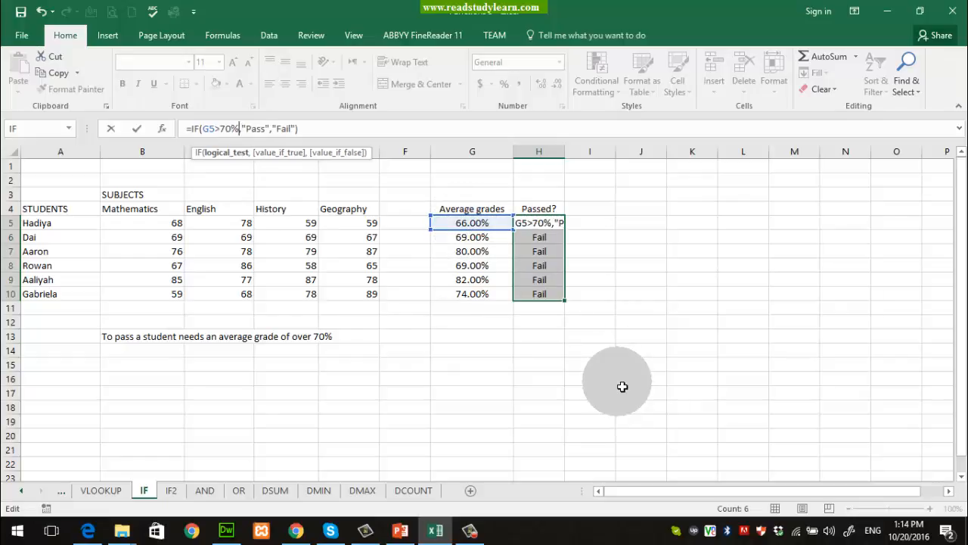
{"action": "key", "text": "Return"}
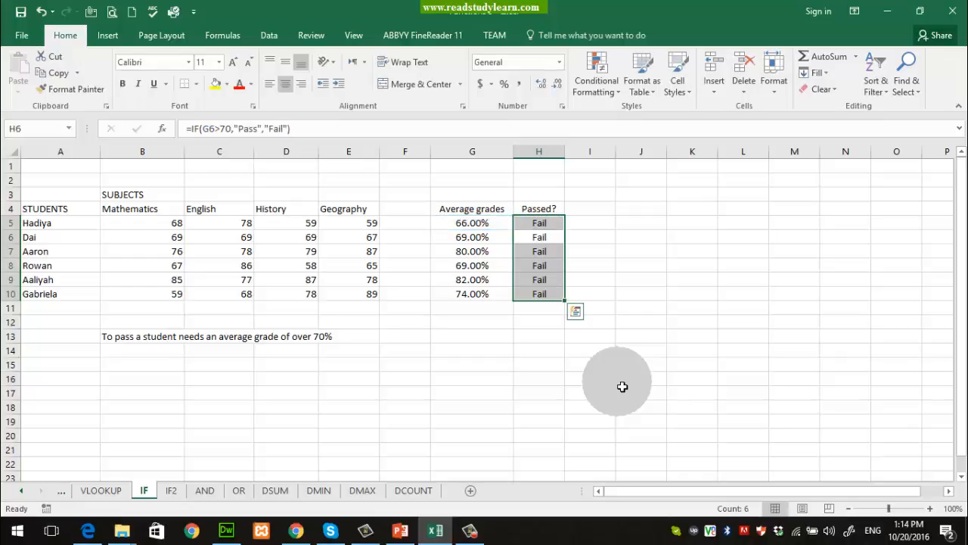
- Copy the updated IF formula from H5 down to H10
{"action": "left_click", "coordinate": [539, 223]}
{"action": "left_click_drag", "start_coordinate": [569, 236], "coordinate": [567, 298]}
{"action": "left_click", "coordinate": [633, 350]}
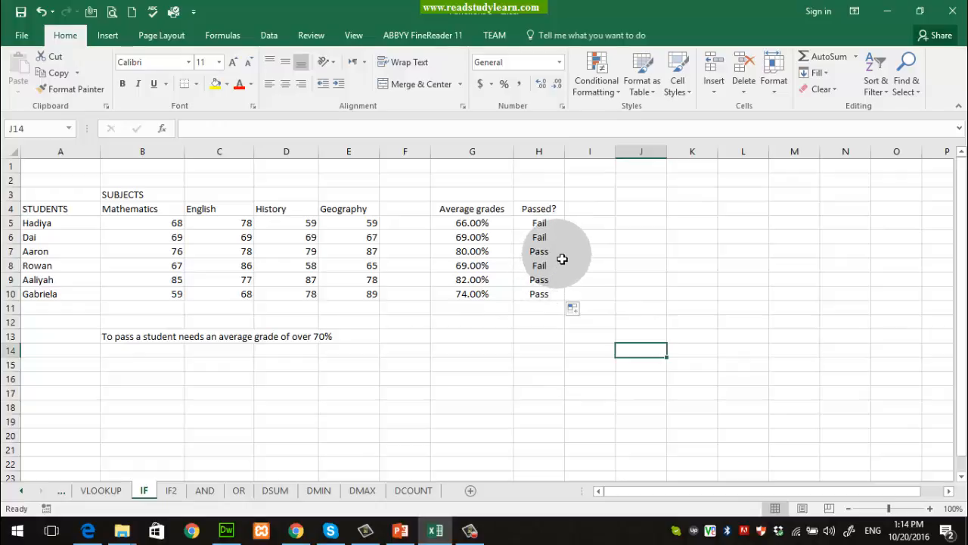
- Check the updated formulas and results in the Passed? column against the percentage grades in column G
{"action": "left_click", "coordinate": [486, 253]}
{"action": "left_click", "coordinate": [532, 257]}
{"action": "key", "text": "Down"}
{"action": "key", "text": "Down"}
{"action": "key", "text": "Down"}
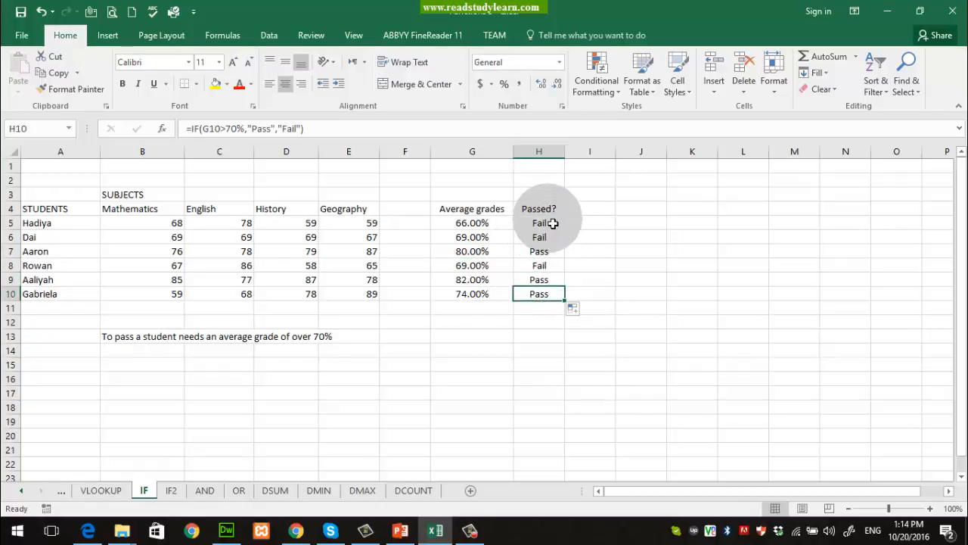
{"action": "left_click_drag", "start_coordinate": [490, 209], "coordinate": [545, 306]}
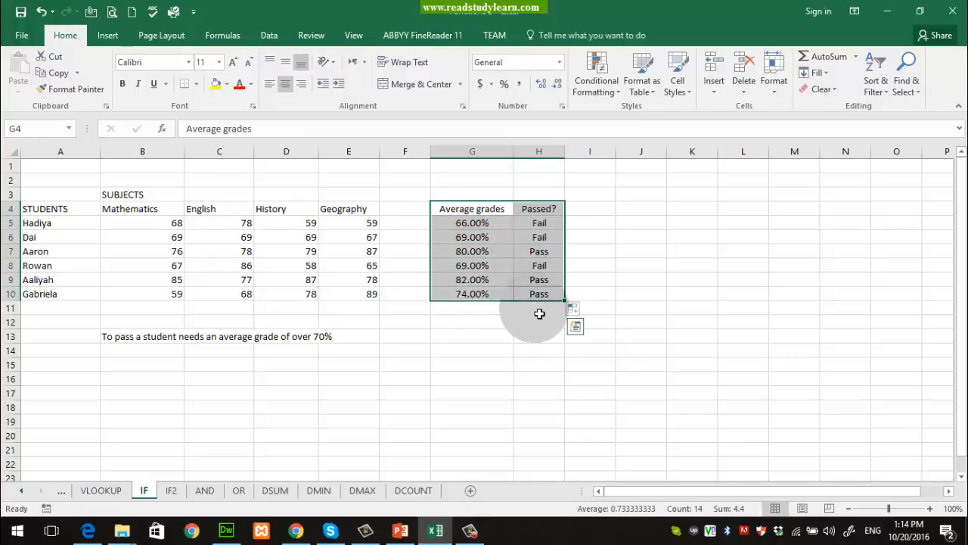
{"action": "left_click", "coordinate": [540, 313]}
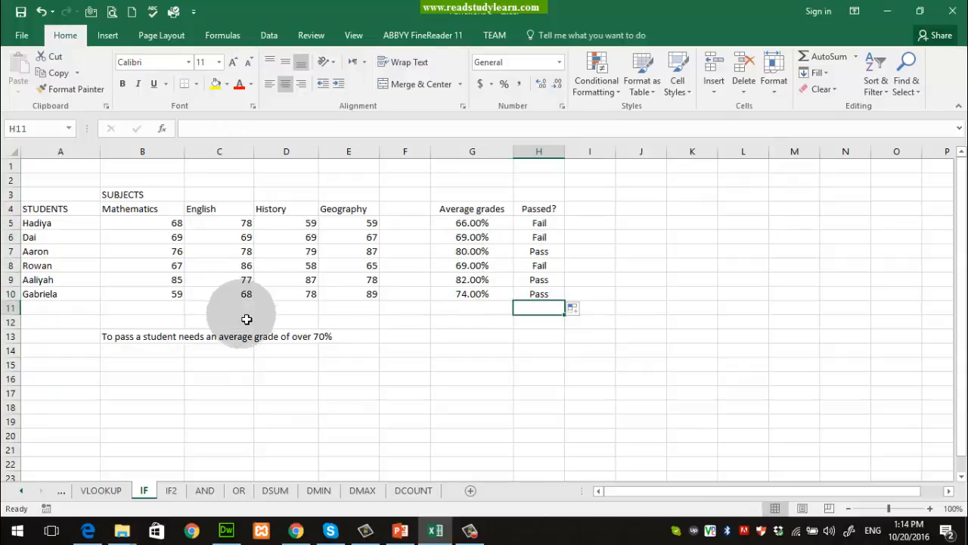
- View the IF2 sheet briefly, then return to the IF sheet to review G5:G10 and H5:H10
{"action": "left_click", "coordinate": [171, 492]}
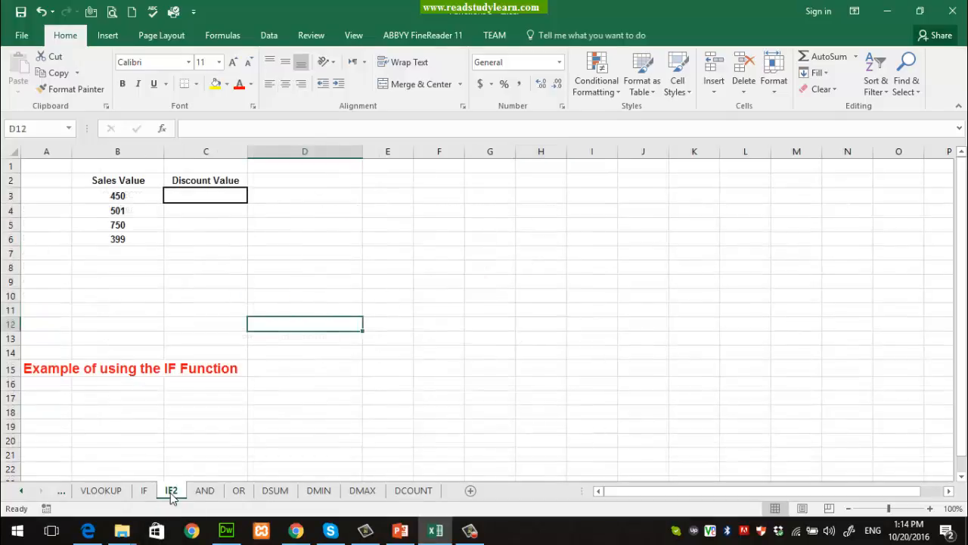
{"action": "left_click", "coordinate": [279, 414]}
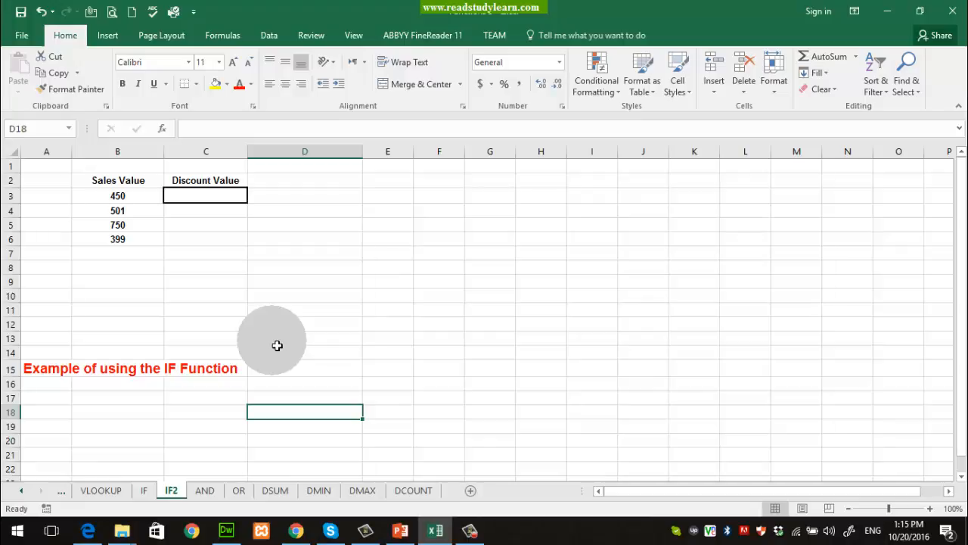
{"action": "left_click", "coordinate": [144, 490]}
{"action": "left_click", "coordinate": [541, 224]}
{"action": "left_click_drag", "start_coordinate": [540, 224], "coordinate": [540, 293]}
{"action": "left_click_drag", "start_coordinate": [472, 223], "coordinate": [465, 295]}
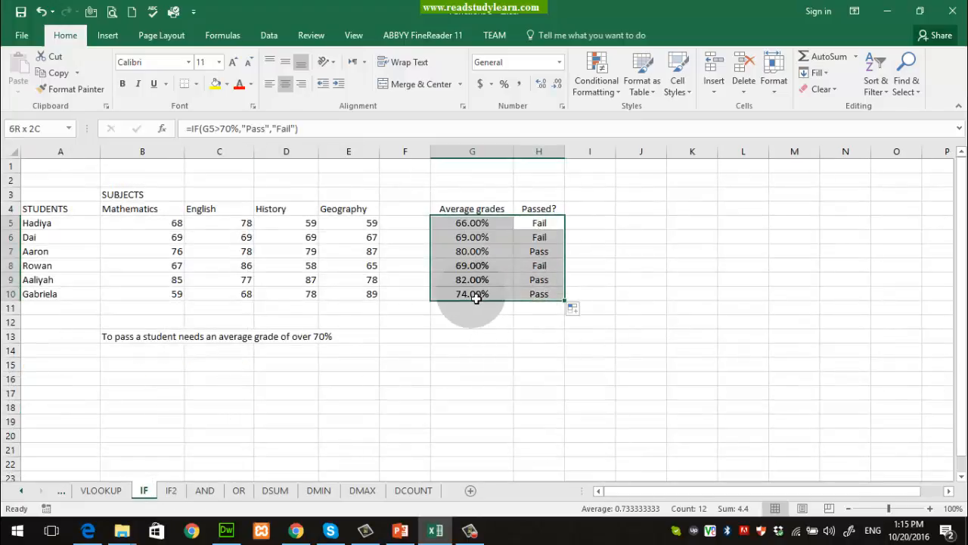
{"action": "left_click", "coordinate": [475, 306]}
{"action": "left_click", "coordinate": [474, 227]}
{"action": "left_click_drag", "start_coordinate": [474, 227], "coordinate": [504, 257]}
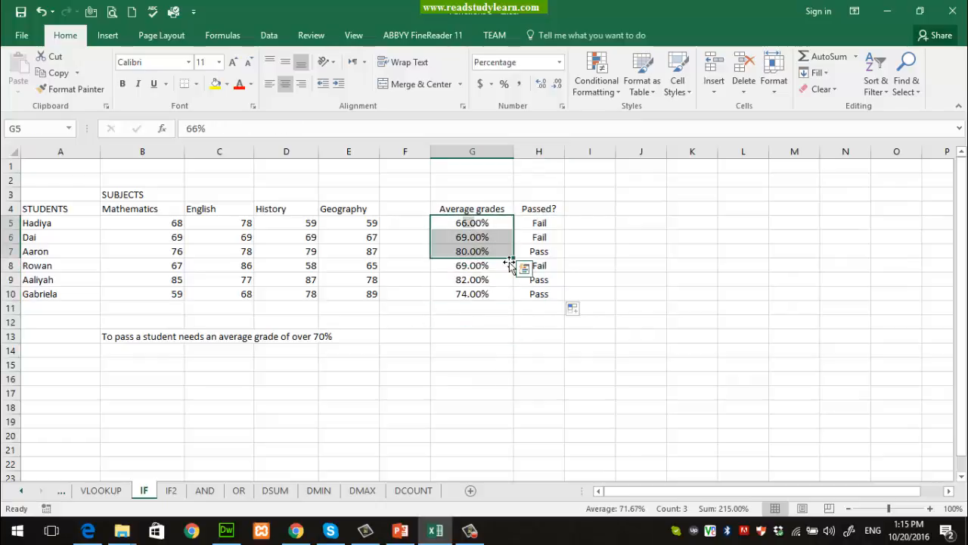
- Switch to the IF2 sheet and examine its Sales Value and Discount Value columns
{"action": "left_click", "coordinate": [171, 491]}
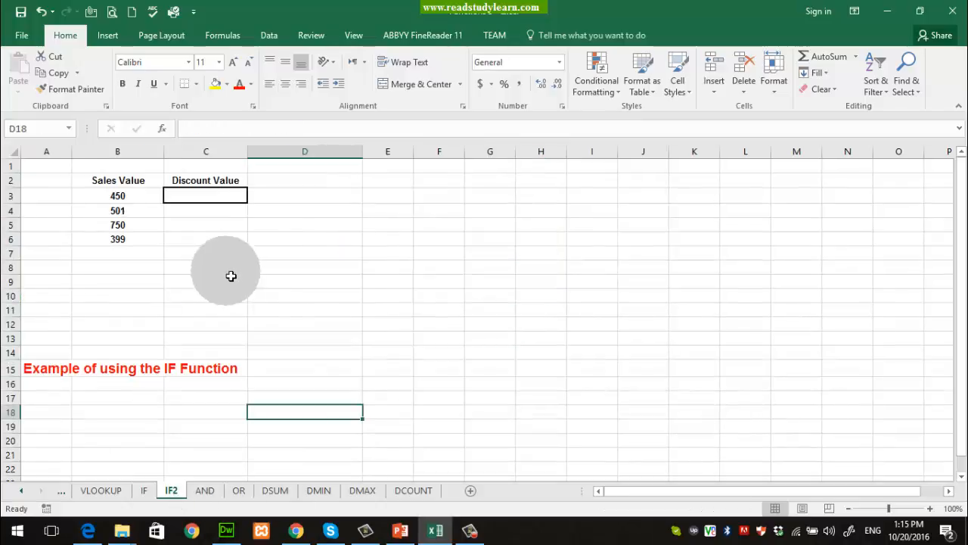
{"action": "left_click", "coordinate": [226, 197]}
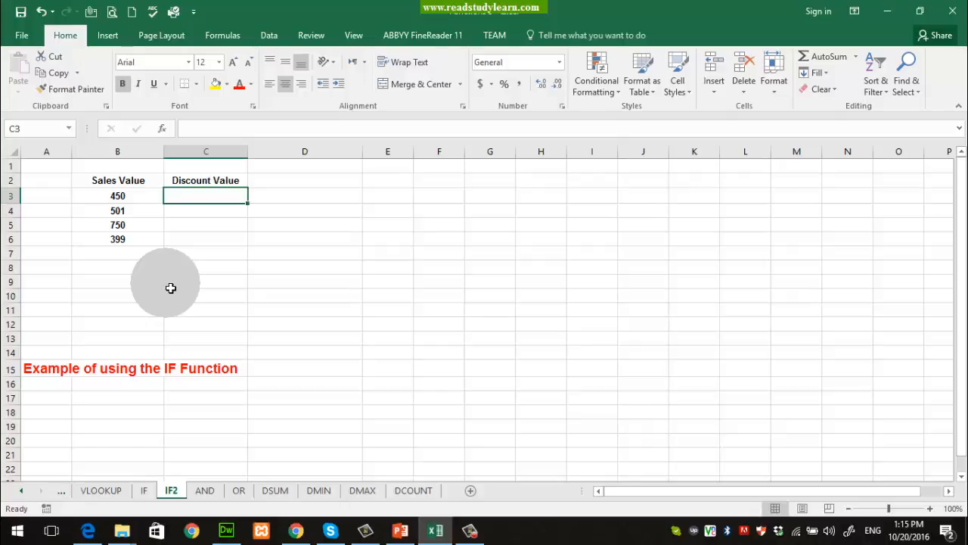
{"action": "left_click", "coordinate": [119, 195]}
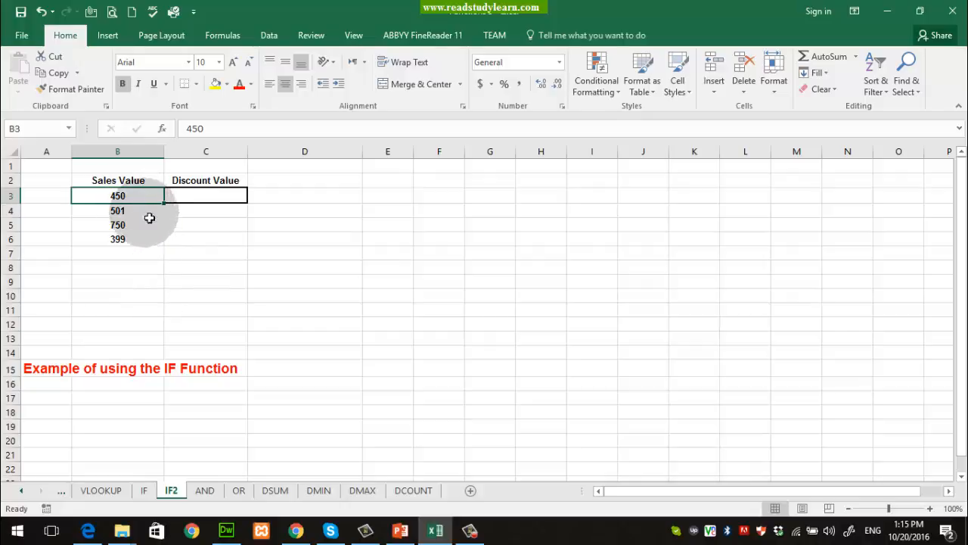
{"action": "left_click", "coordinate": [201, 266]}
- Insert an IF function in Discount Value cell C3 with the logical test B3>500
{"action": "left_click", "coordinate": [242, 198]}
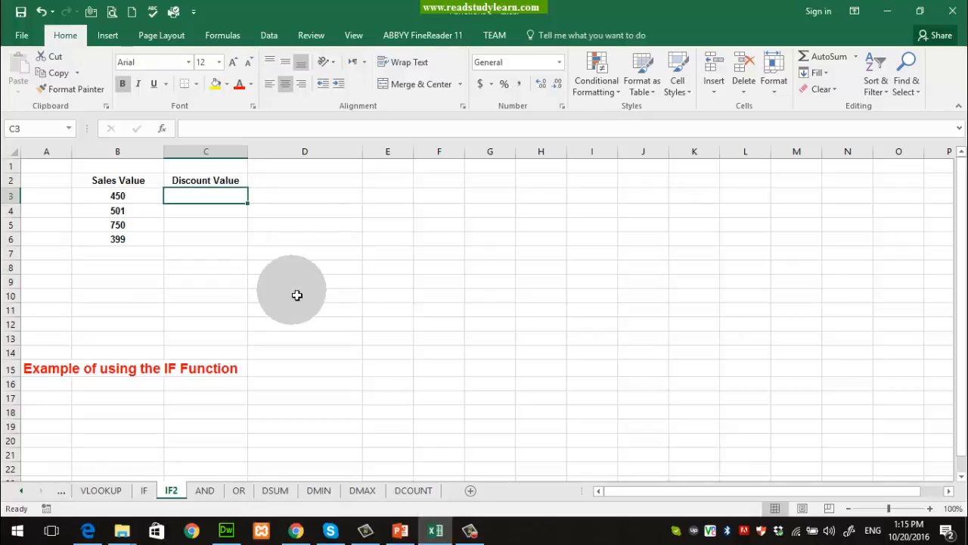
{"action": "left_click", "coordinate": [224, 35]}
{"action": "left_click", "coordinate": [173, 83]}
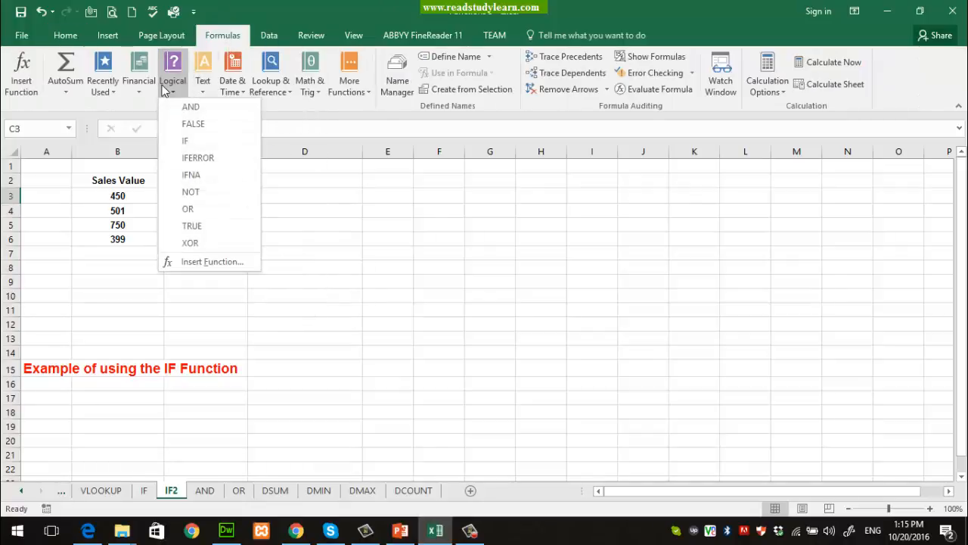
{"action": "left_click", "coordinate": [190, 139]}
{"action": "left_click_drag", "start_coordinate": [408, 299], "coordinate": [365, 261]}
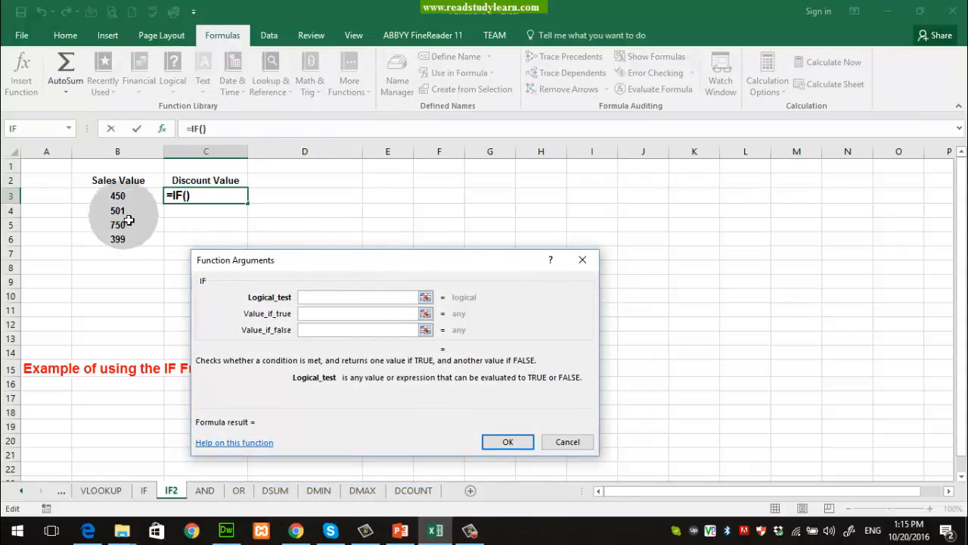
{"action": "left_click", "coordinate": [117, 196]}
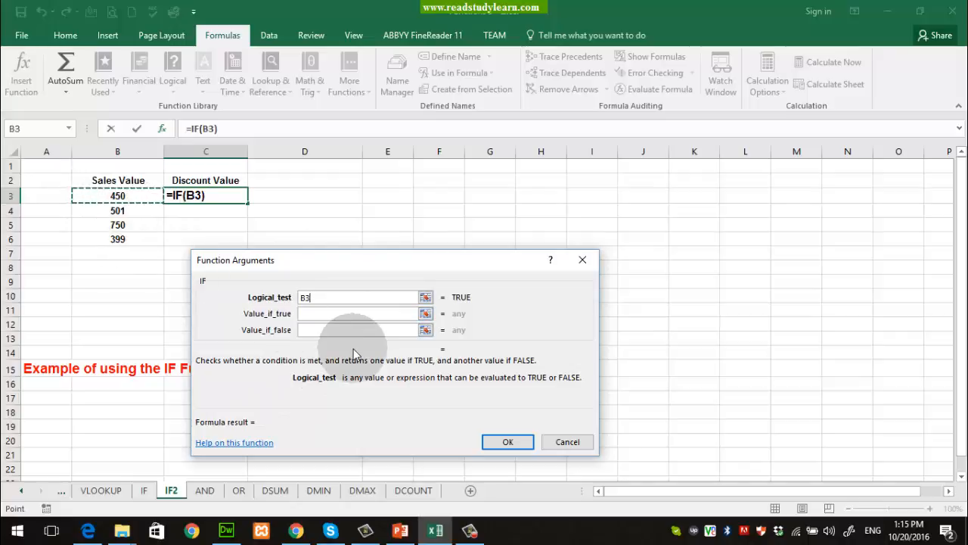
{"action": "type", "text": ">500"}
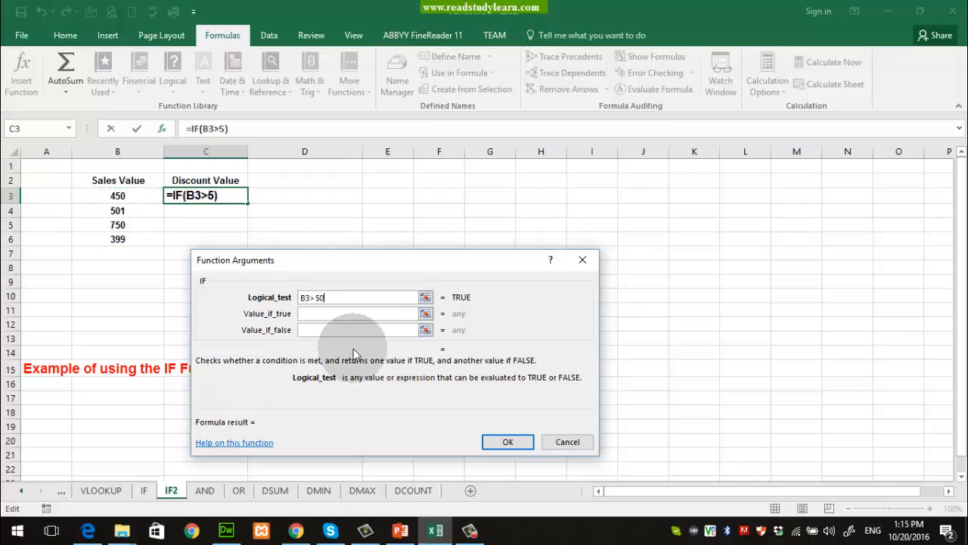
- Set the IF function's value if true to b3*5% and its value if false to 0
{"action": "left_click", "coordinate": [342, 316]}
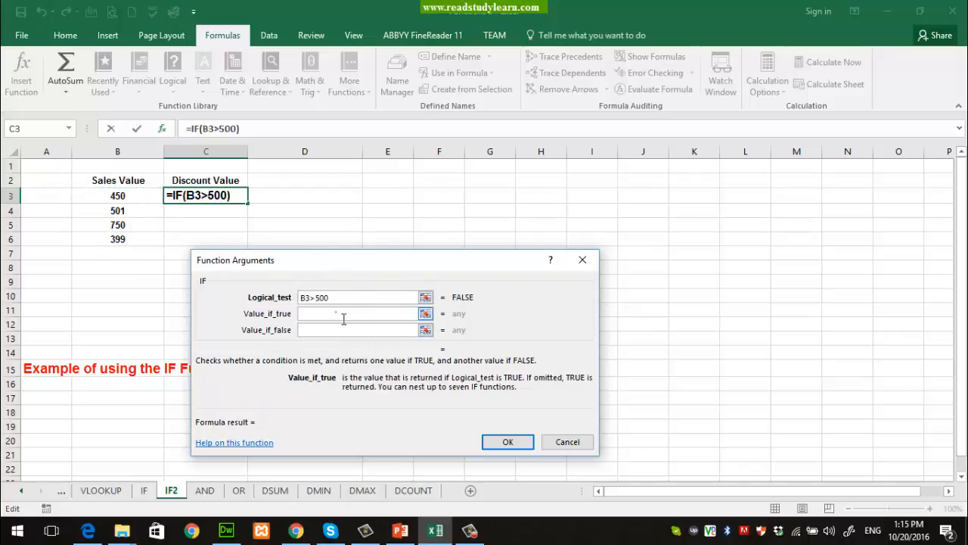
{"action": "type", "text": "b3*"}
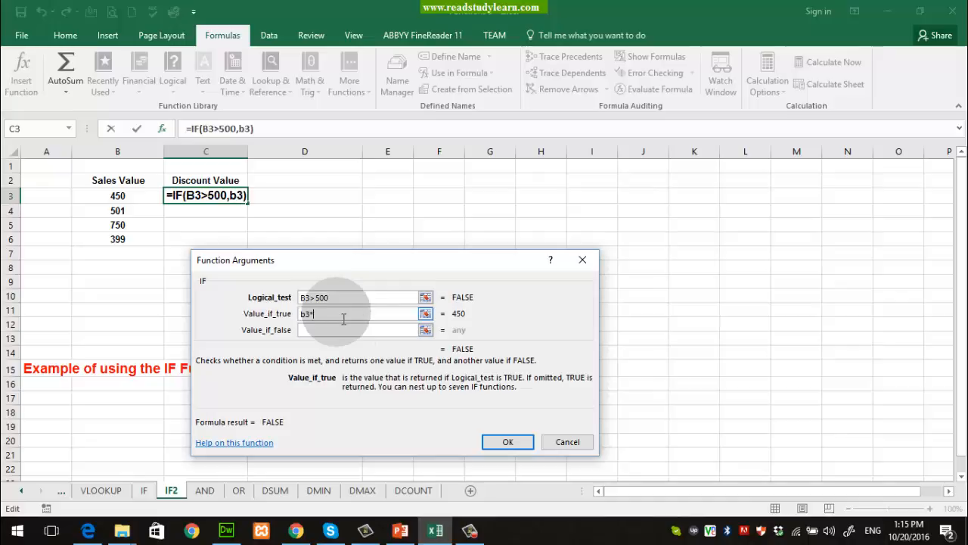
{"action": "type", "text": "5"}
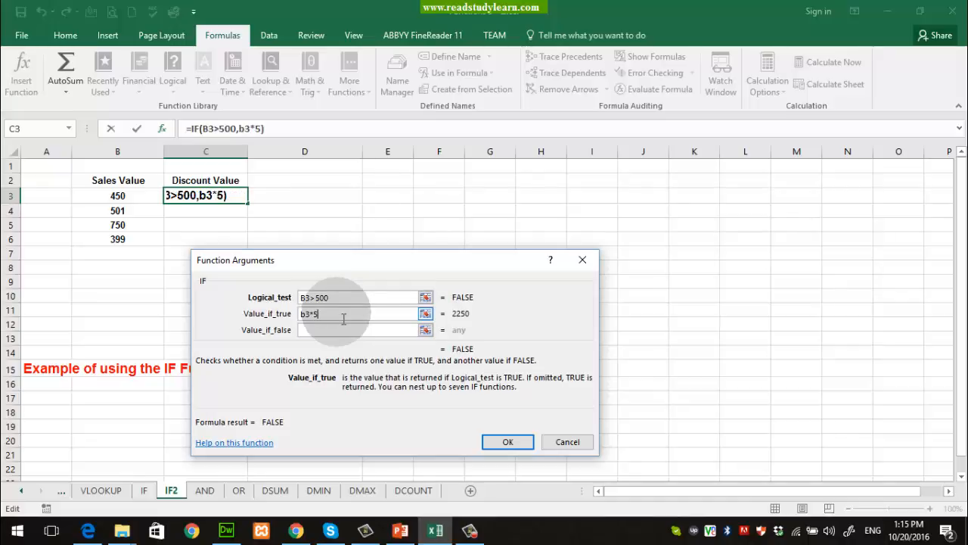
{"action": "type", "text": "%"}
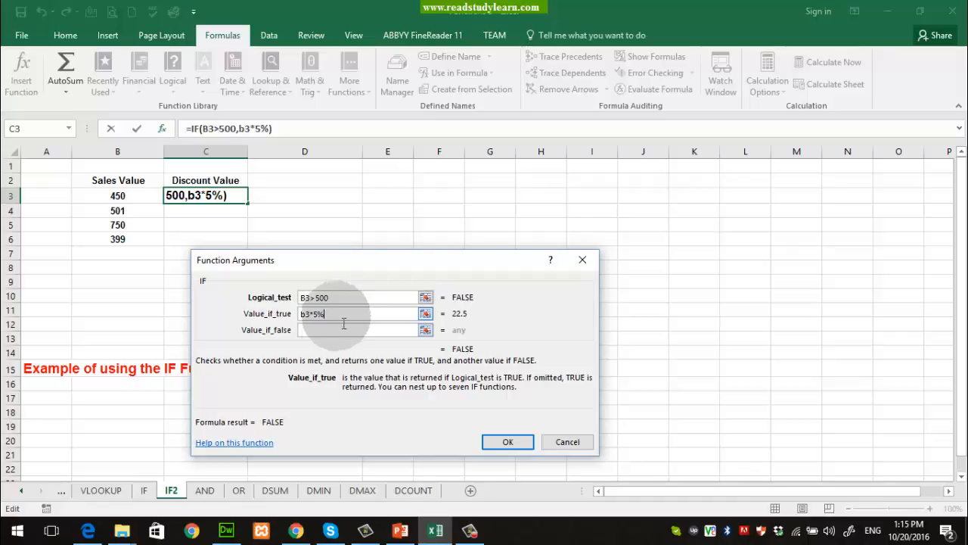
{"action": "left_click", "coordinate": [344, 330]}
{"action": "type", "text": "0"}
{"action": "left_click", "coordinate": [328, 328]}
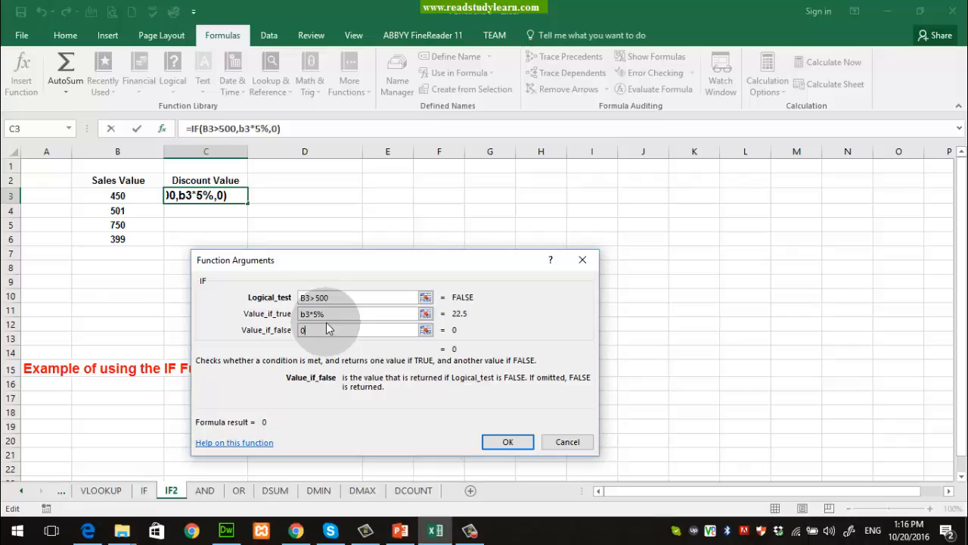
{"action": "key", "text": "ctrl+shift+d"}
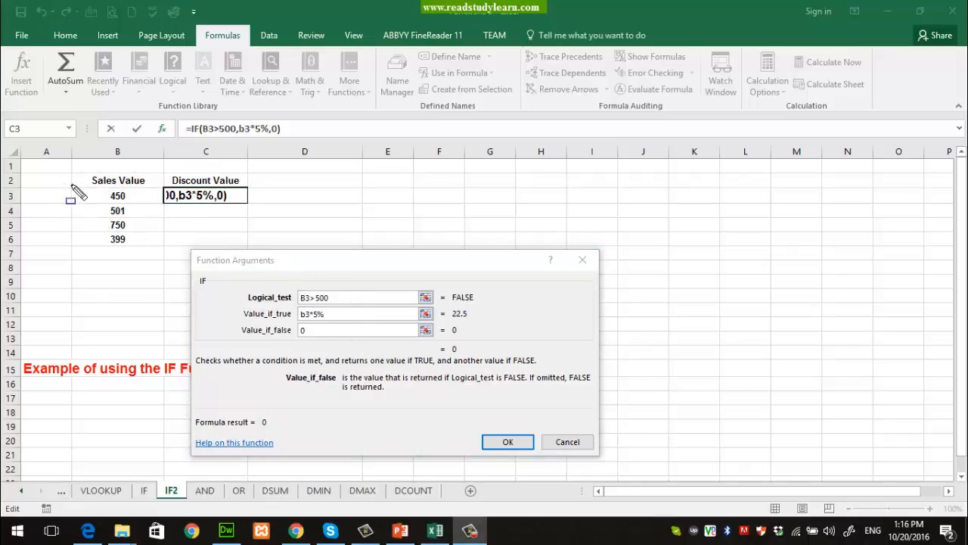
{"action": "left_click_drag", "start_coordinate": [64, 184], "coordinate": [174, 213]}
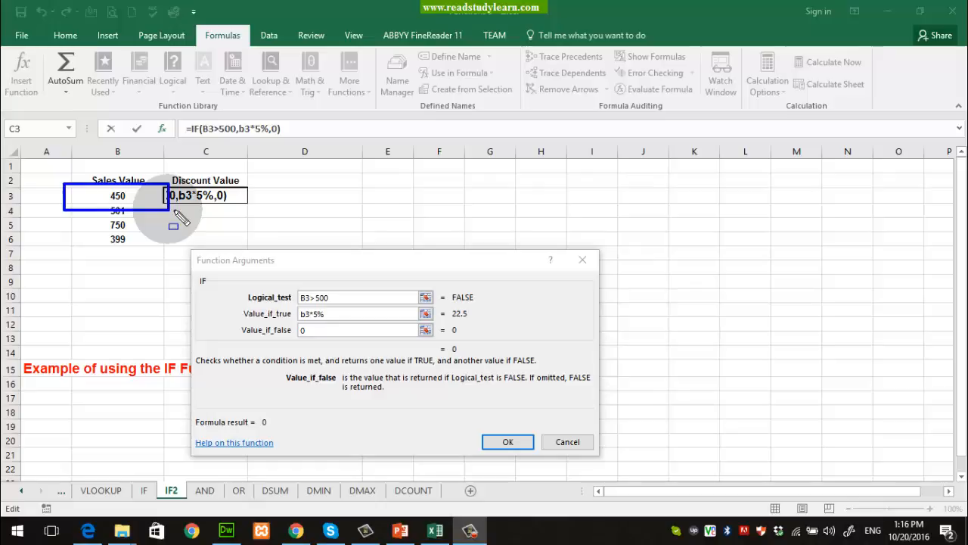
- Apply the completed IF function to Discount Value cell C3
{"action": "left_click_drag", "start_coordinate": [288, 322], "coordinate": [324, 342]}
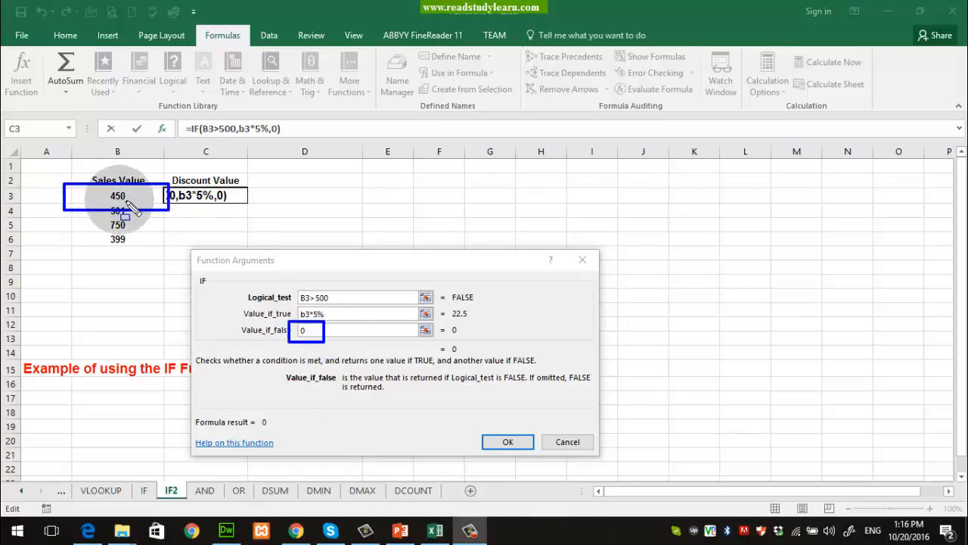
{"action": "left_click_drag", "start_coordinate": [435, 305], "coordinate": [480, 320]}
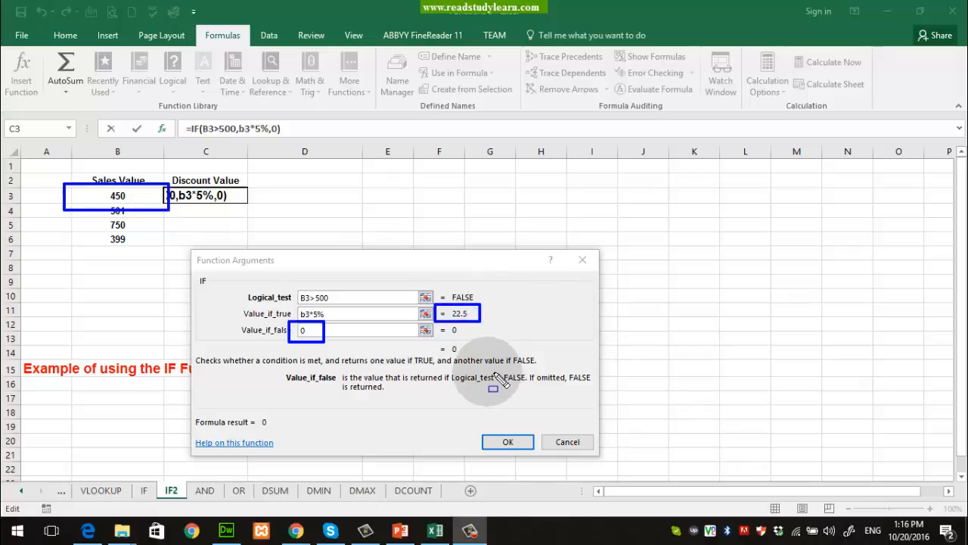
{"action": "key", "text": "Escape"}
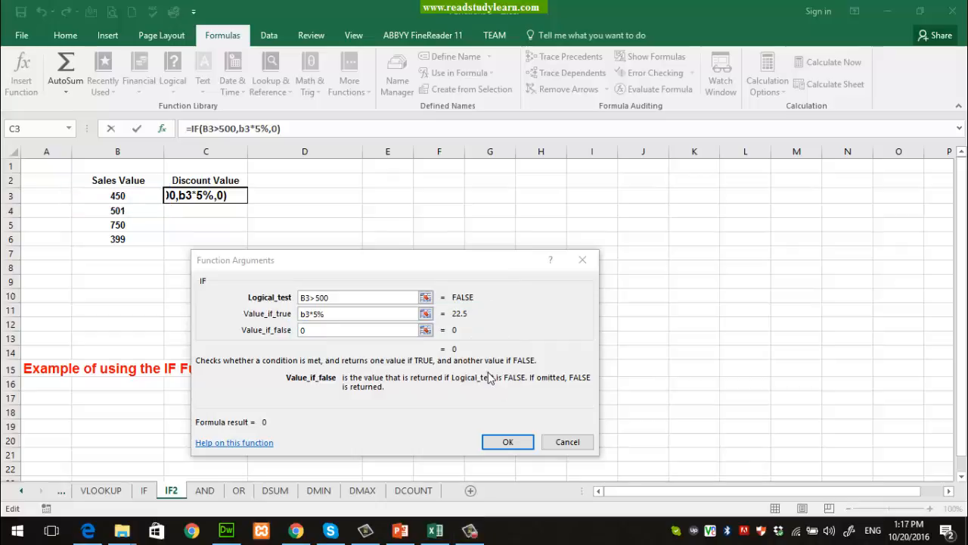
{"action": "left_click", "coordinate": [518, 445]}
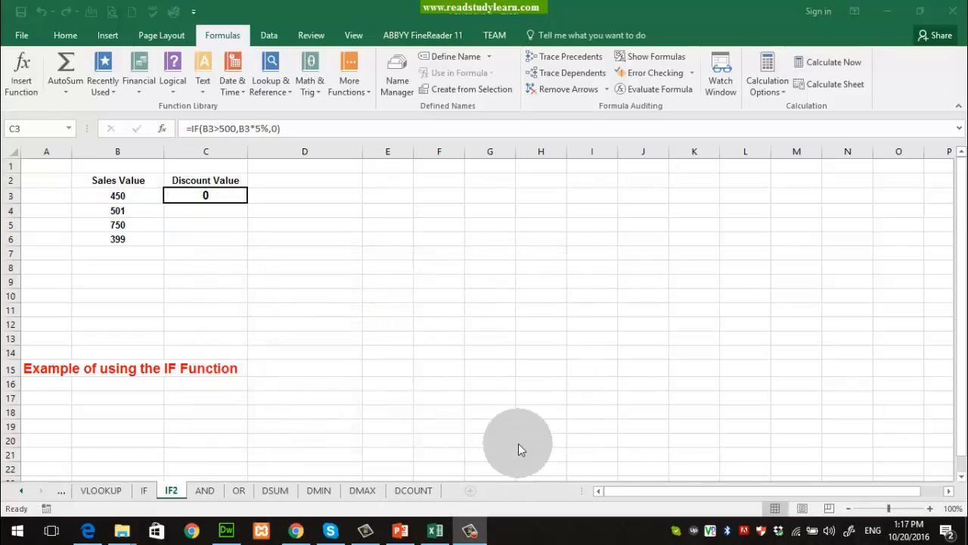
{"action": "left_click", "coordinate": [205, 195]}
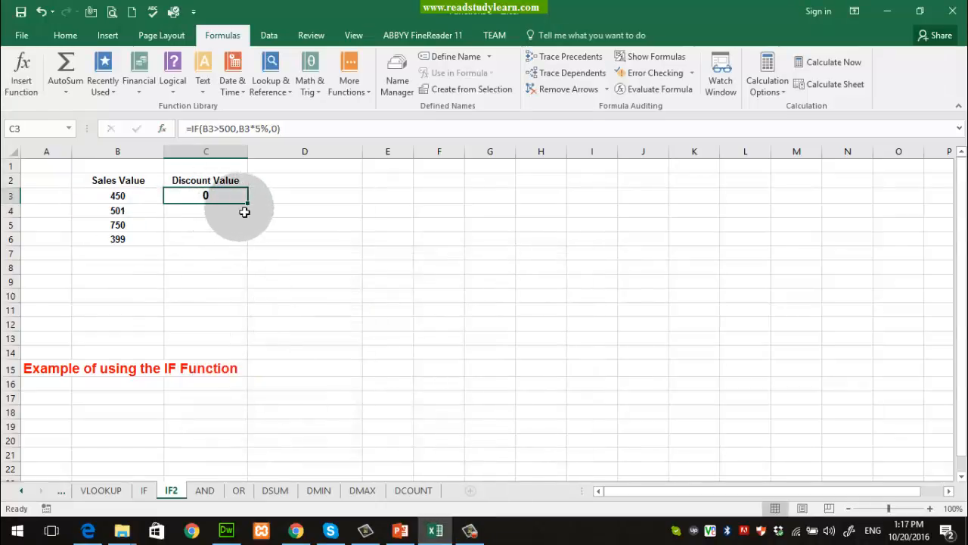
- Insert an IF function in Discount Value cell C4 with the logical test B4>500
{"action": "left_click", "coordinate": [232, 215]}
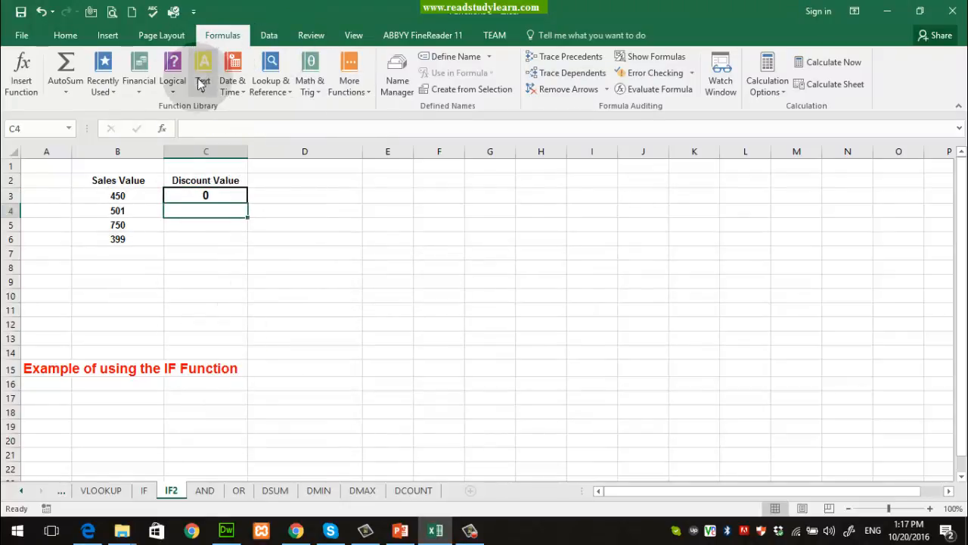
{"action": "left_click", "coordinate": [172, 76]}
{"action": "left_click", "coordinate": [182, 139]}
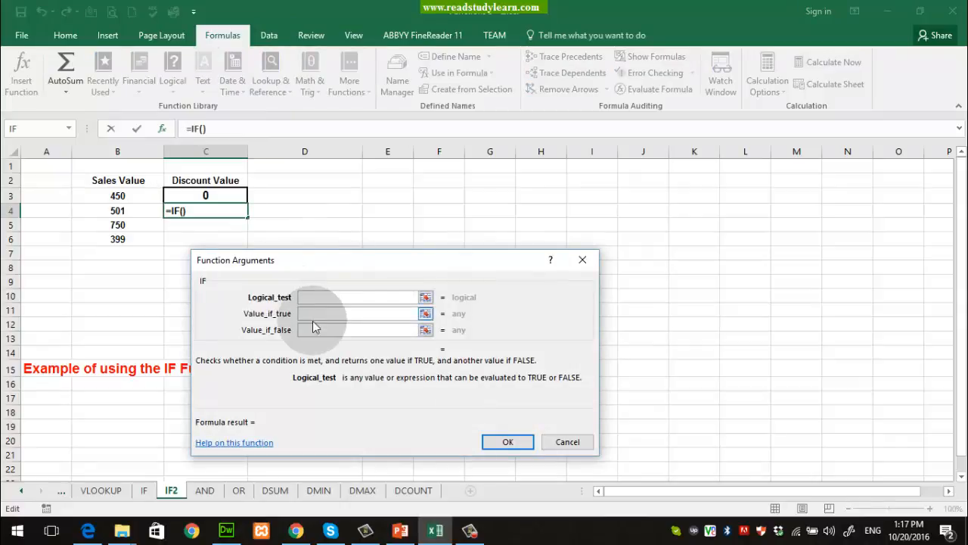
{"action": "left_click", "coordinate": [123, 216]}
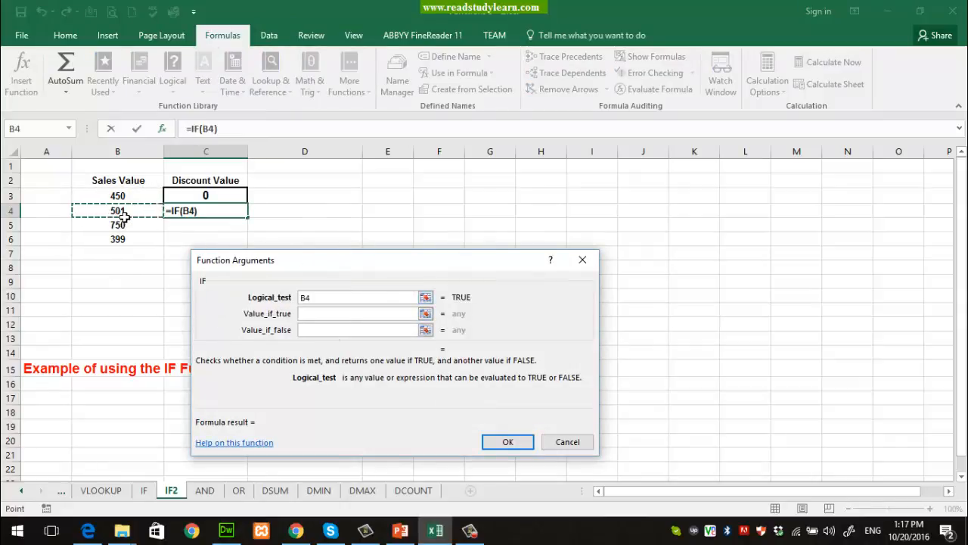
{"action": "type", "text": ">500"}
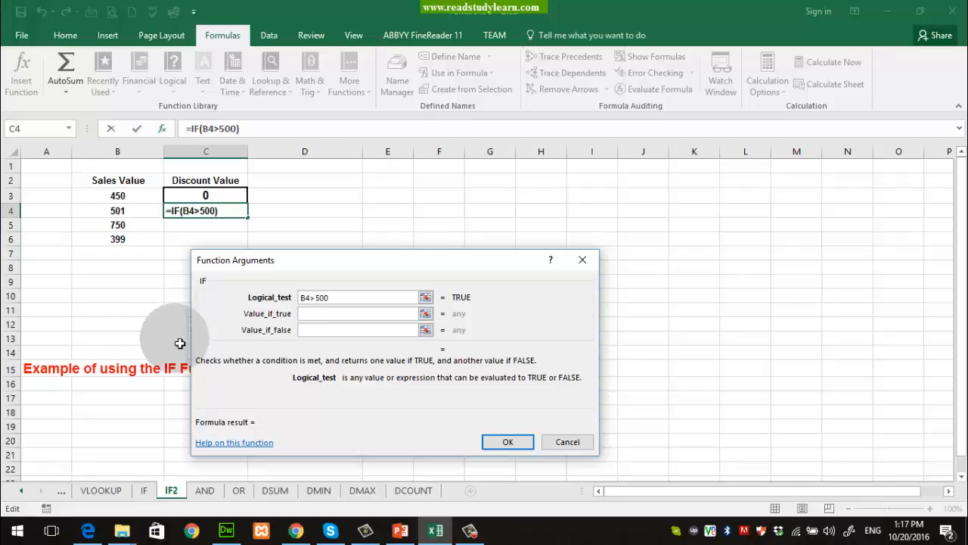
- Set C4's value if true to b4*5% and its value if false to 0, and apply the function
{"action": "left_click", "coordinate": [304, 314]}
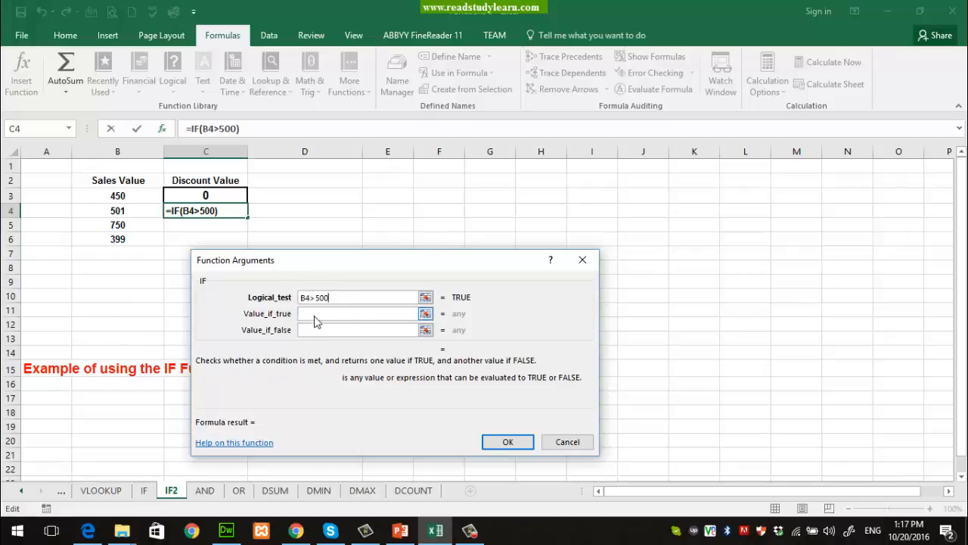
{"action": "type", "text": "b4"}
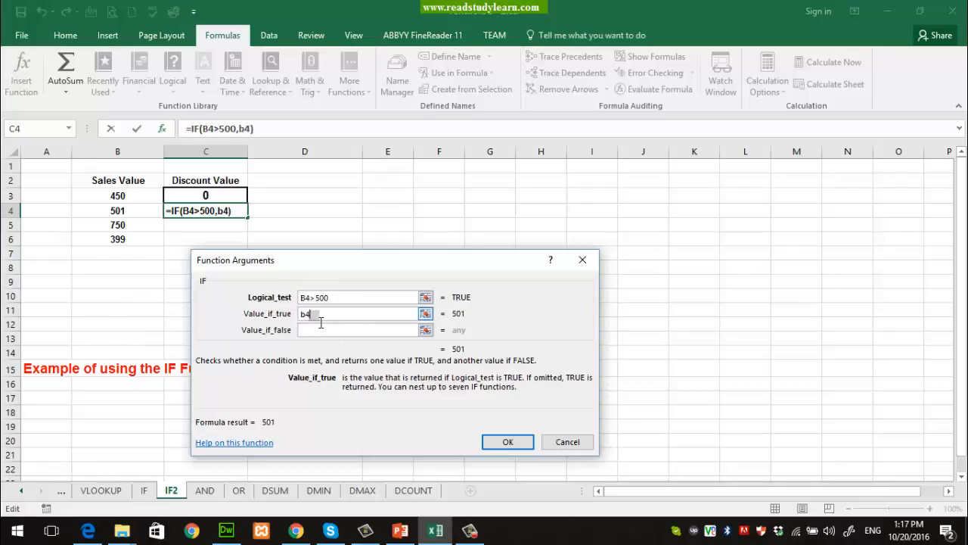
{"action": "type", "text": "*5"}
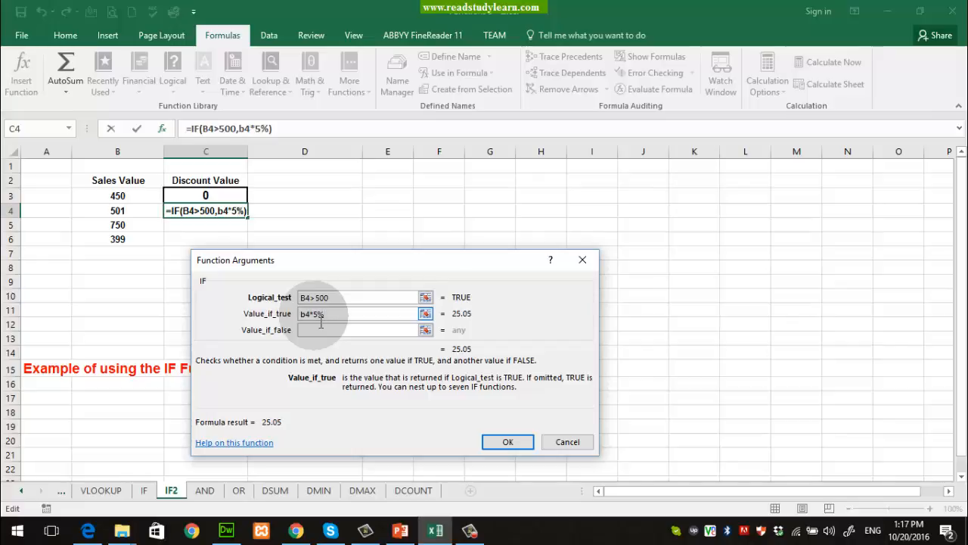
{"action": "left_click", "coordinate": [321, 333]}
{"action": "type", "text": "0"}
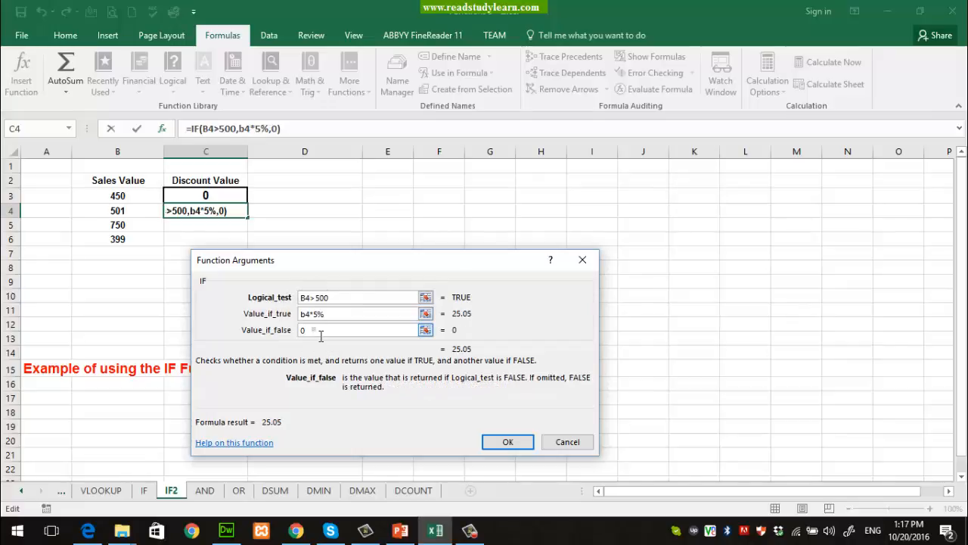
{"action": "left_click", "coordinate": [507, 442]}
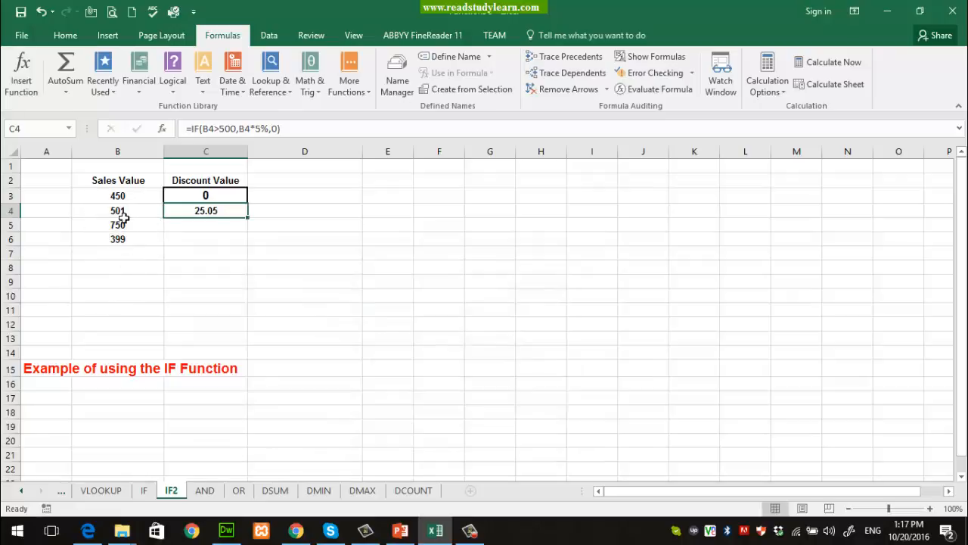
- Fill the discount formula from C4 down through C6
{"action": "left_click", "coordinate": [121, 215]}
{"action": "left_click", "coordinate": [212, 214]}
{"action": "left_click_drag", "start_coordinate": [249, 219], "coordinate": [255, 243]}
{"action": "left_click", "coordinate": [344, 269]}
- Compare the sales values with their calculated discounts in B3:C6, including the formula in C5
{"action": "left_click", "coordinate": [120, 227]}
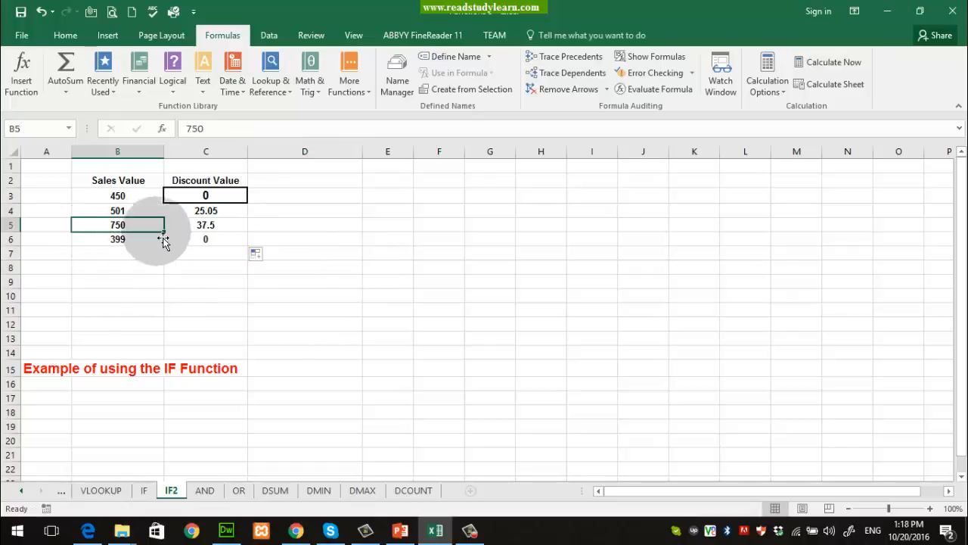
{"action": "left_click", "coordinate": [220, 227]}
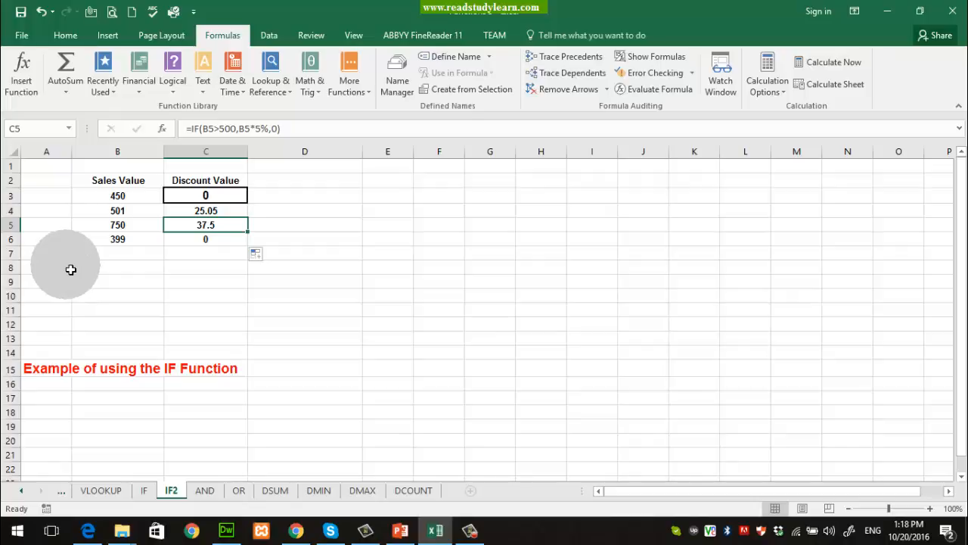
{"action": "left_click", "coordinate": [311, 356]}
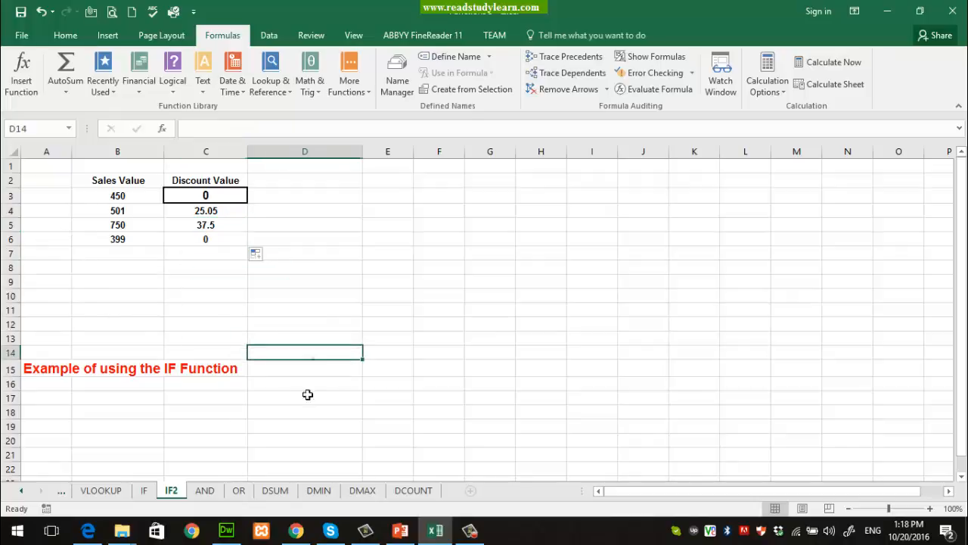
{"action": "left_click", "coordinate": [172, 199]}
{"action": "left_click_drag", "start_coordinate": [169, 204], "coordinate": [125, 196]}
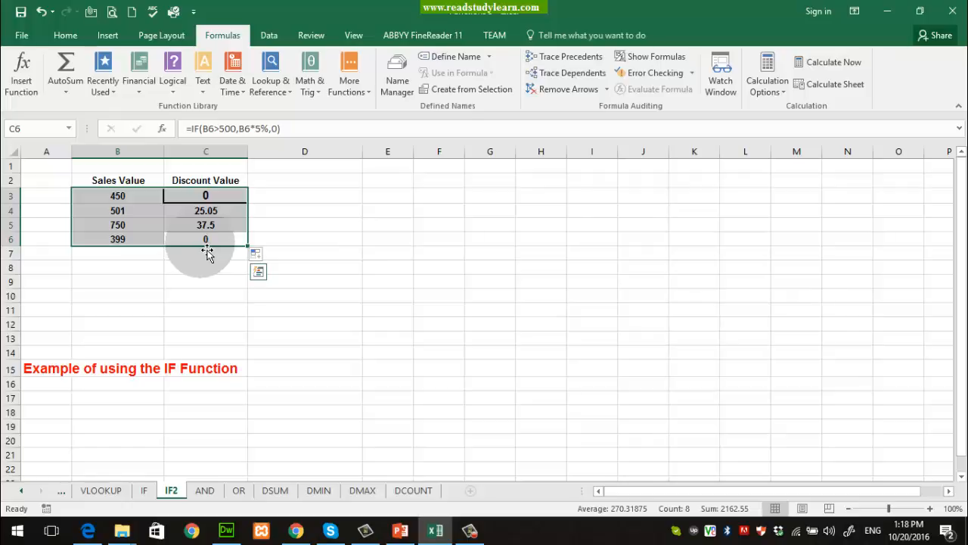
{"action": "left_click", "coordinate": [245, 384]}
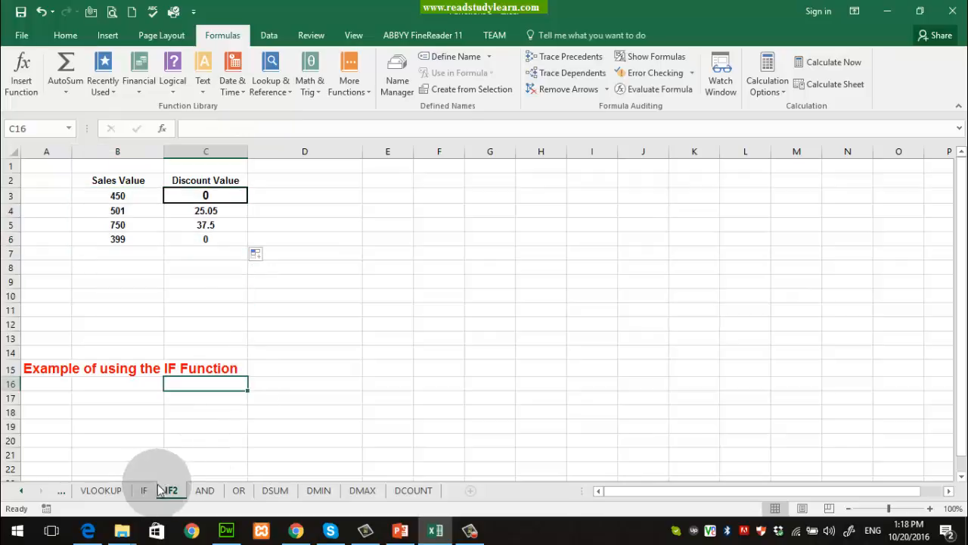
- View the student results on the IF sheet briefly, then return to the IF2 sheet
{"action": "left_click", "coordinate": [144, 490]}
{"action": "left_click", "coordinate": [524, 340]}
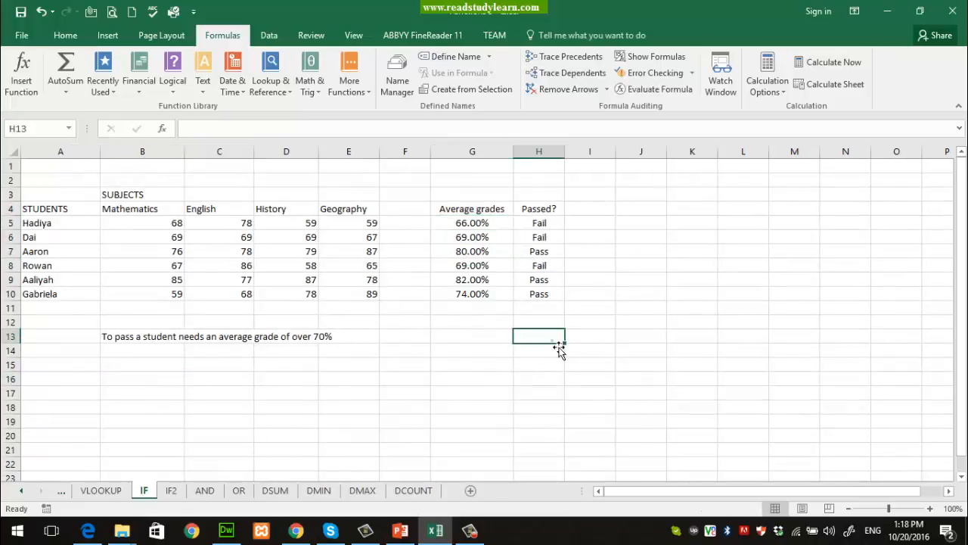
{"action": "left_click", "coordinate": [241, 433]}
{"action": "left_click", "coordinate": [173, 490]}
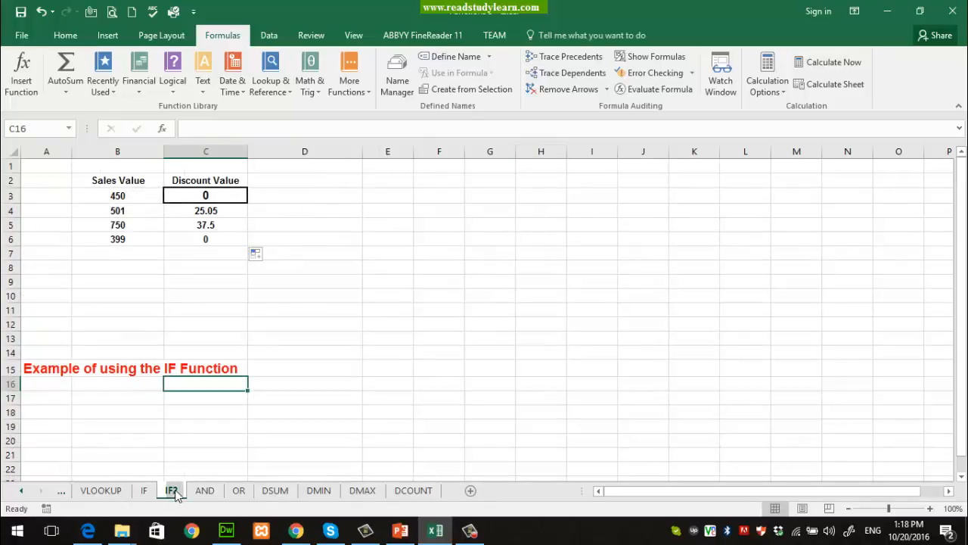
{"action": "left_click", "coordinate": [174, 490]}
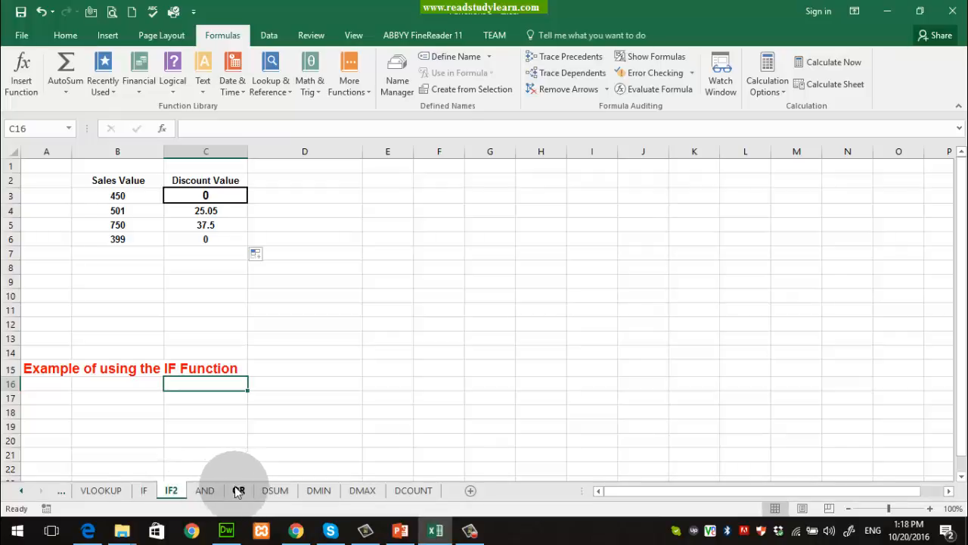
- Switch to the AND sheet and examine its exam results table and empty Passed (yes/No) column
{"action": "left_click", "coordinate": [205, 490]}
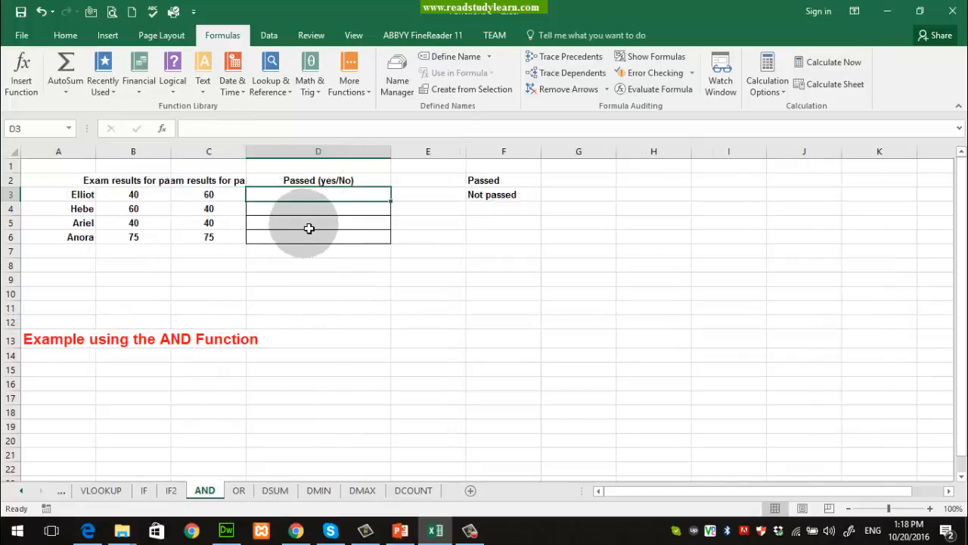
{"action": "left_click", "coordinate": [311, 212]}
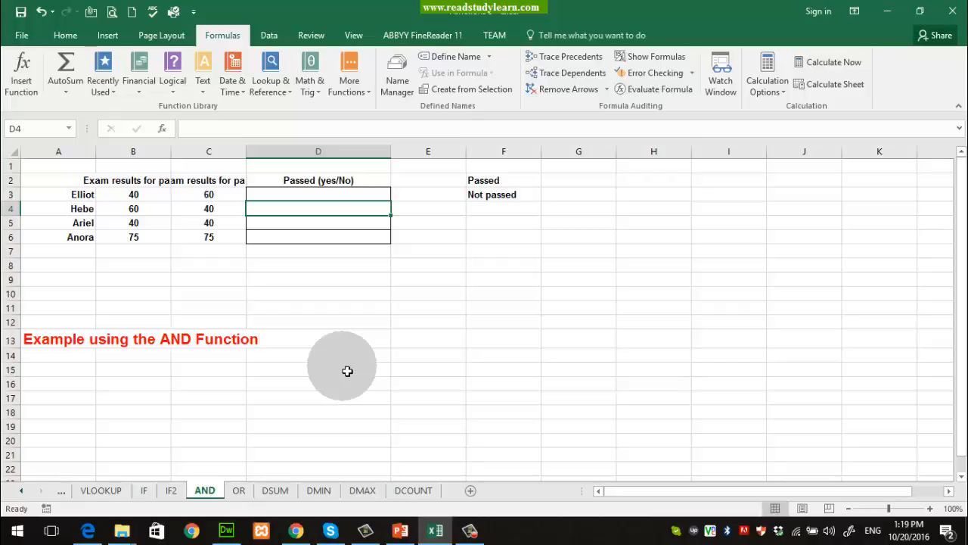
{"action": "left_click", "coordinate": [426, 281]}
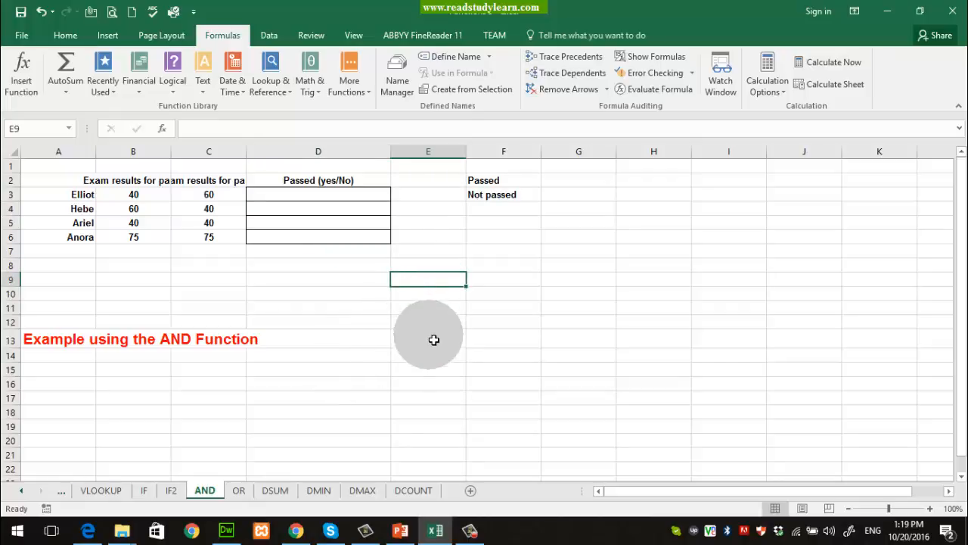
- Go back to the IF sheet and review the Pass/Fail formula in H5
{"action": "left_click", "coordinate": [171, 490]}
{"action": "left_click", "coordinate": [144, 490]}
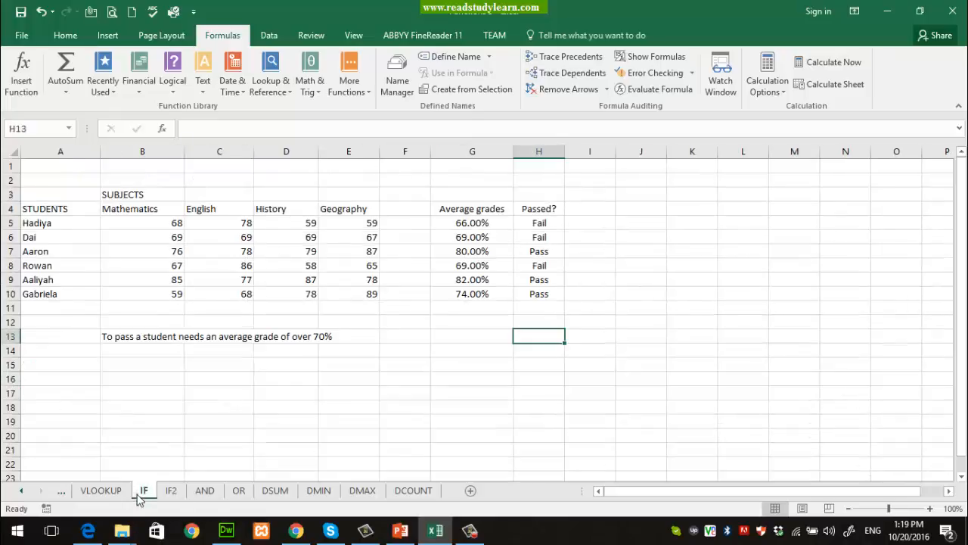
{"action": "left_click", "coordinate": [555, 220]}
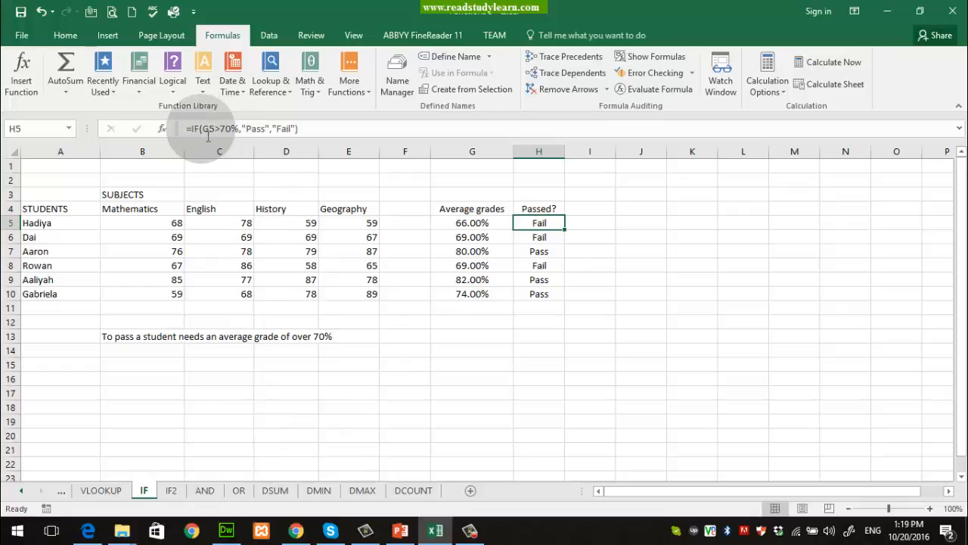
- Return to the AND sheet and examine the exam results in B3 and C3, result cell D3 and the labels in F2:F3
{"action": "left_click", "coordinate": [204, 491]}
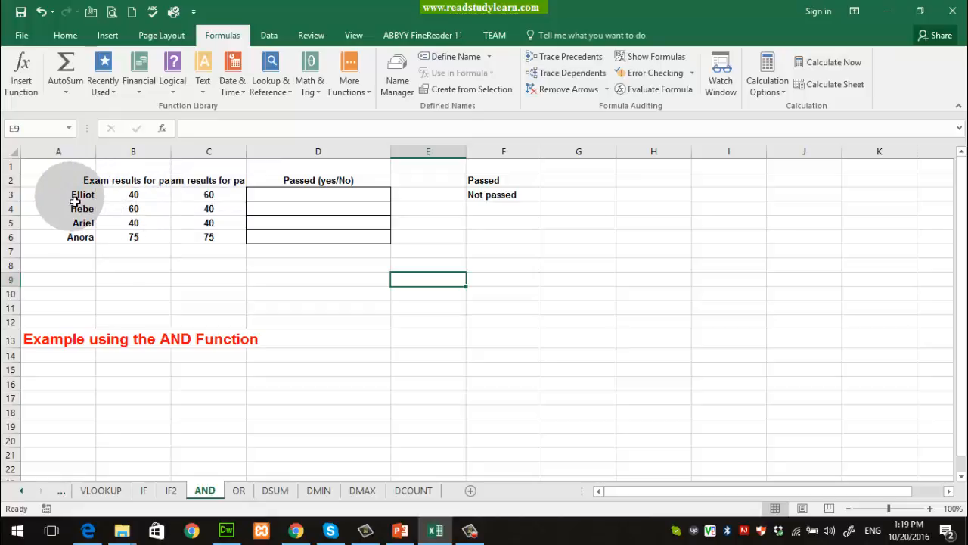
{"action": "left_click", "coordinate": [136, 195]}
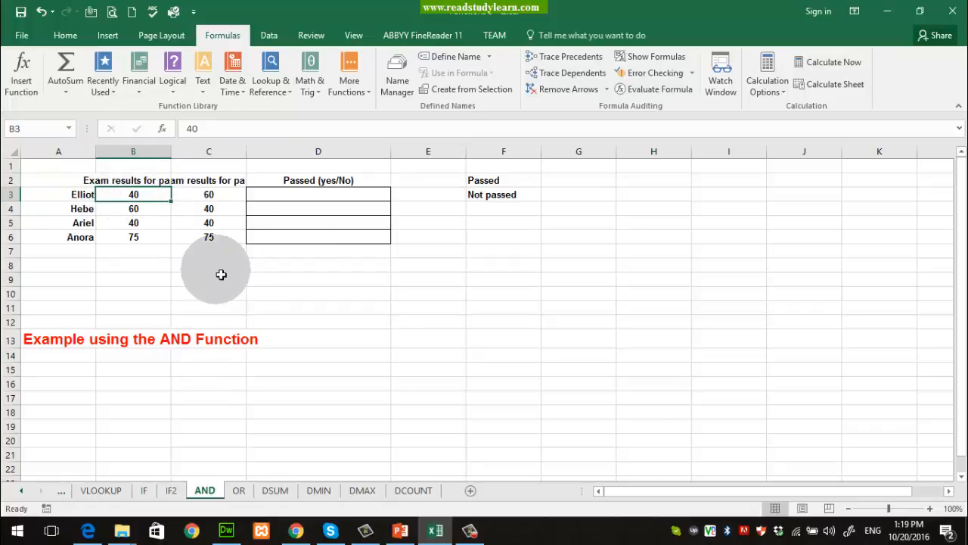
{"action": "left_click", "coordinate": [233, 198]}
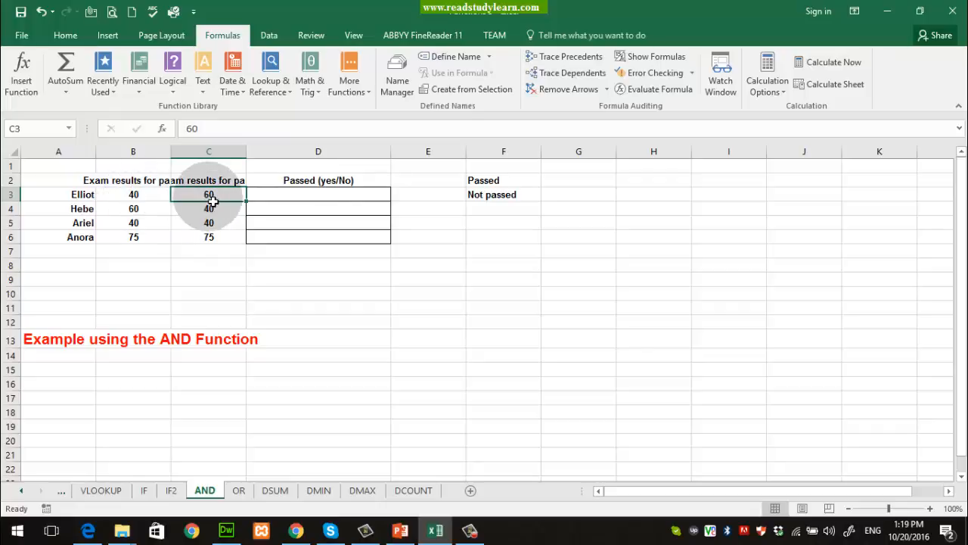
{"action": "left_click", "coordinate": [319, 200]}
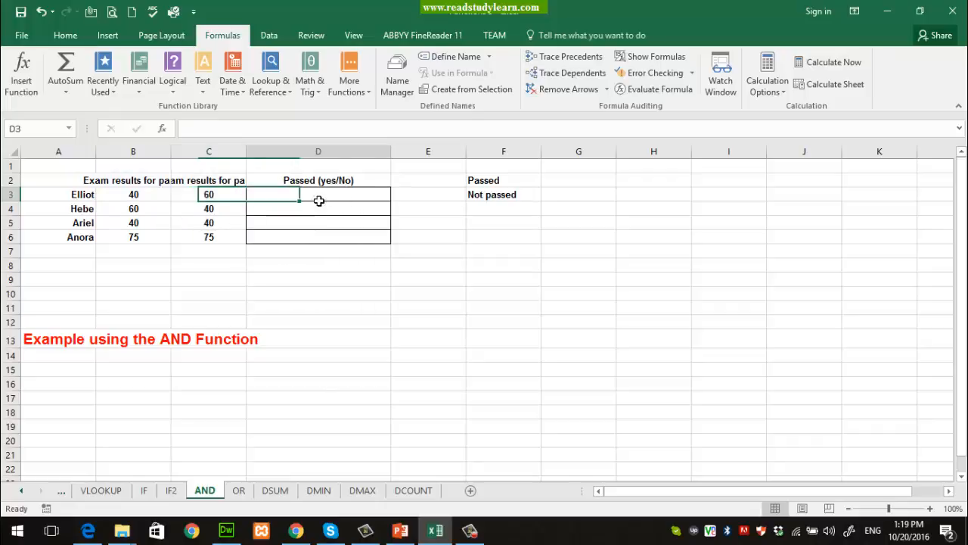
{"action": "left_click", "coordinate": [529, 184]}
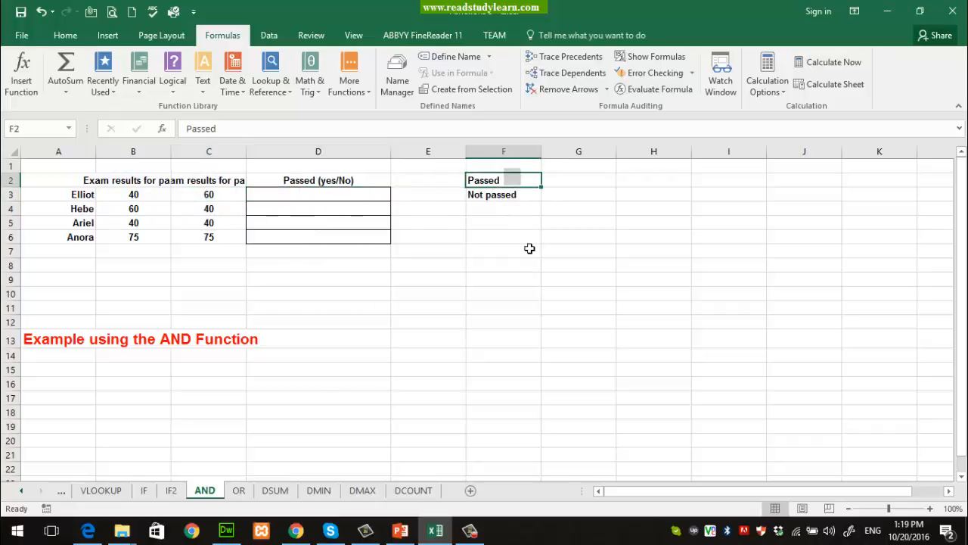
{"action": "left_click", "coordinate": [525, 195]}
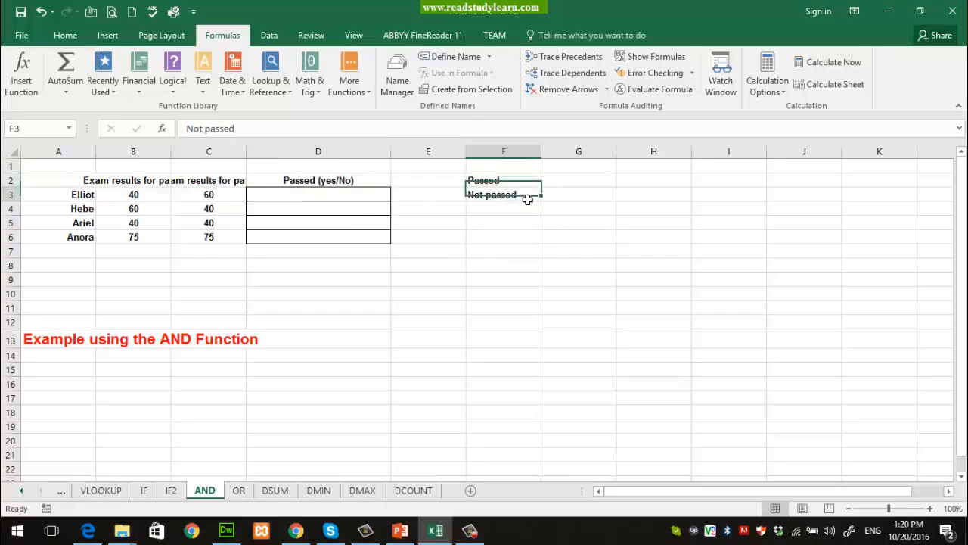
- Begin an IF formula in D3 whose logical test is AND(B3>50,C3>50)
{"action": "left_click", "coordinate": [368, 199]}
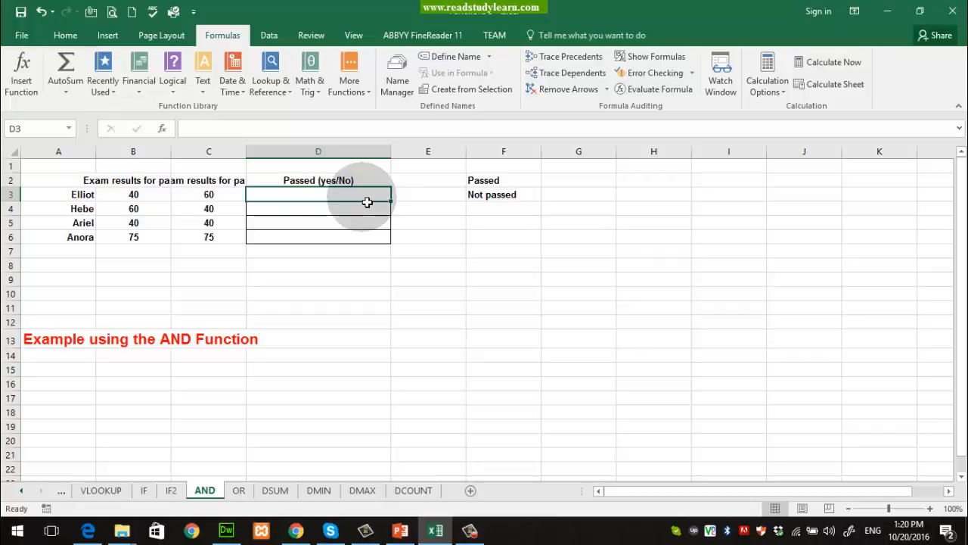
{"action": "type", "text": "=IF("}
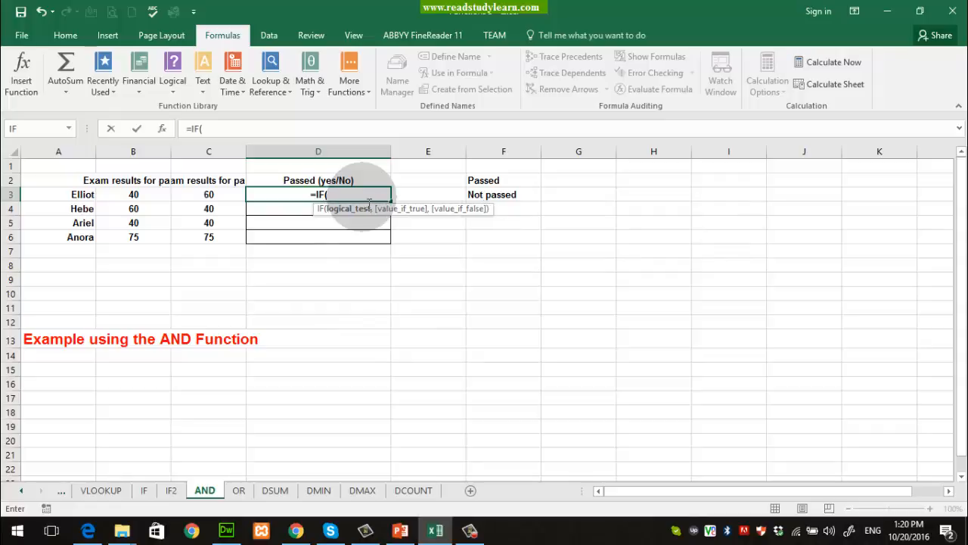
{"action": "type", "text": "and"}
{"action": "key", "text": "Tab"}
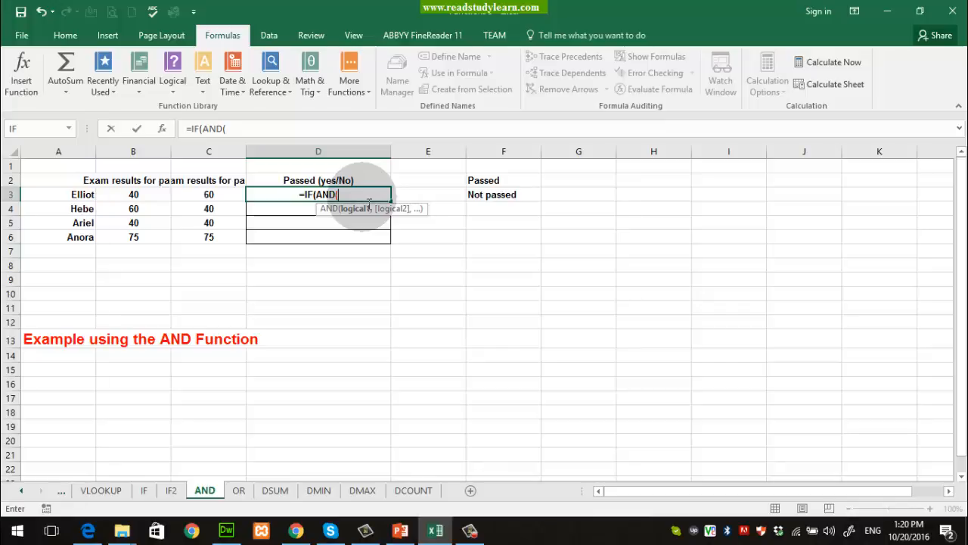
{"action": "left_click", "coordinate": [156, 199]}
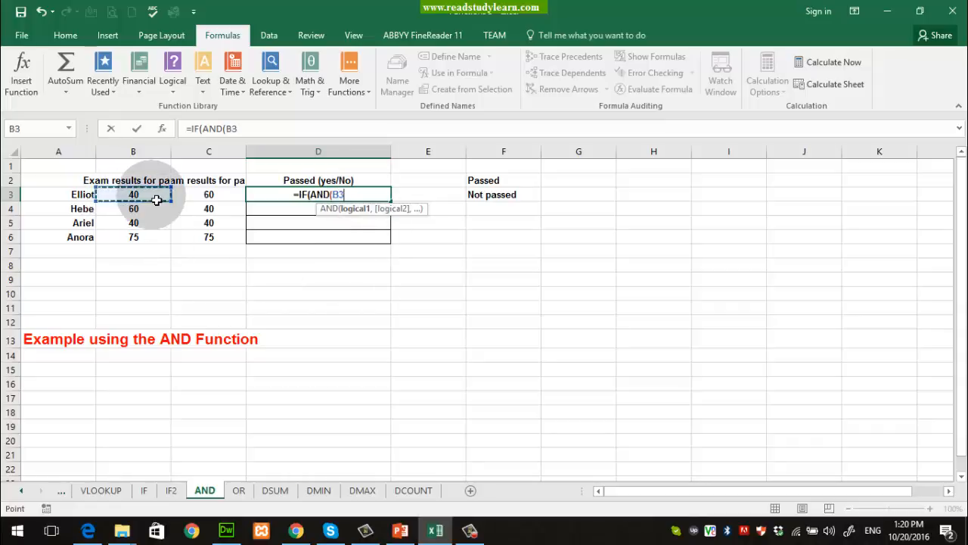
{"action": "type", "text": ">5"}
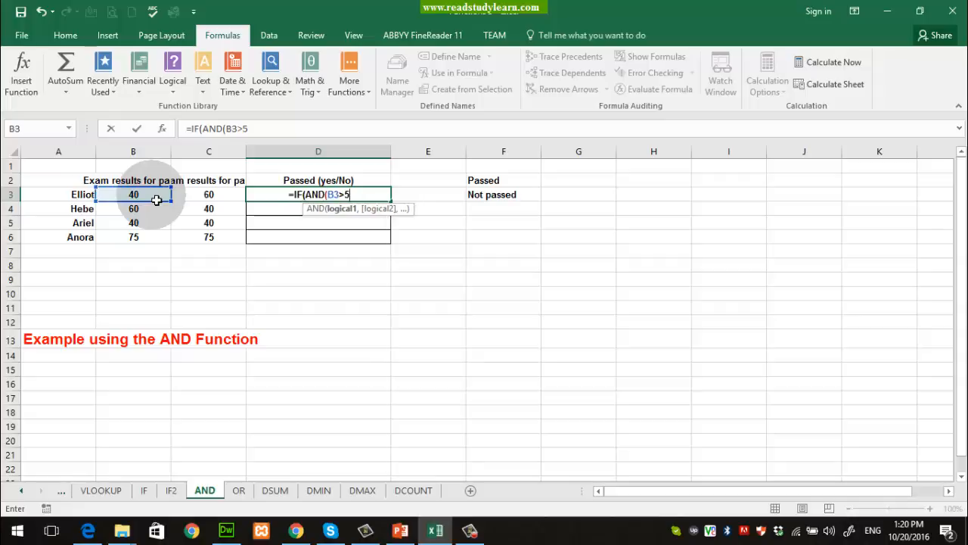
{"action": "type", "text": "0,"}
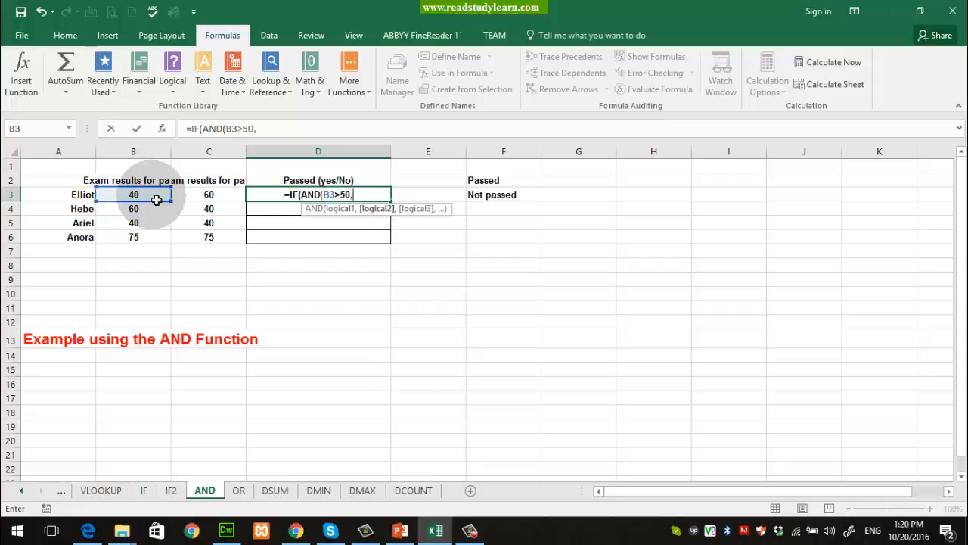
{"action": "left_click", "coordinate": [215, 196]}
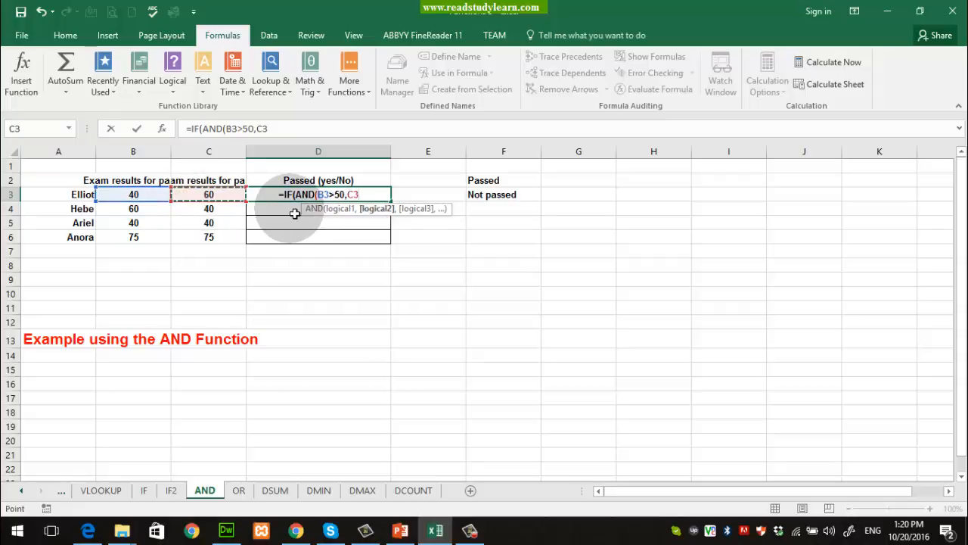
{"action": "type", "text": ">50"}
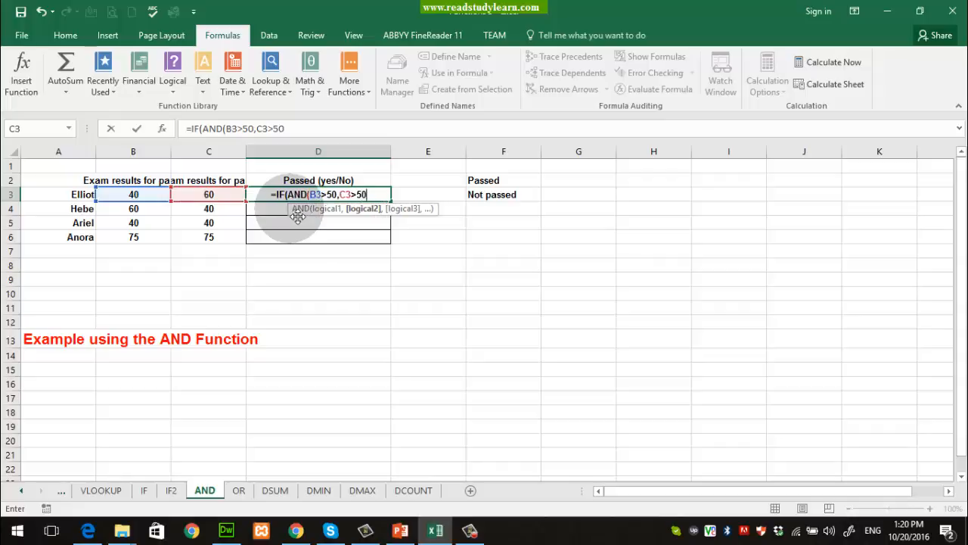
{"action": "type", "text": "),"}
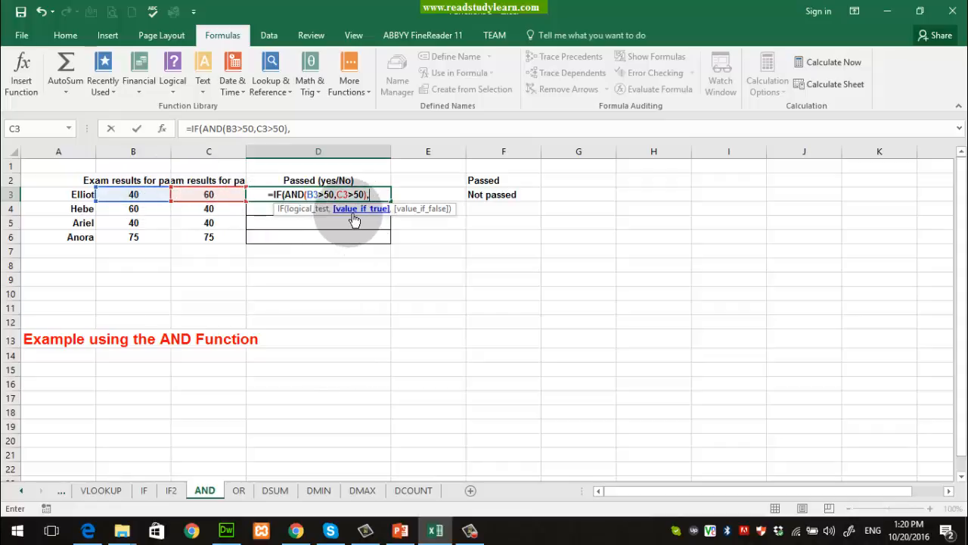
- Complete the D3 formula with F2 as the value if true and F3 as the value if false
{"action": "left_click", "coordinate": [492, 182]}
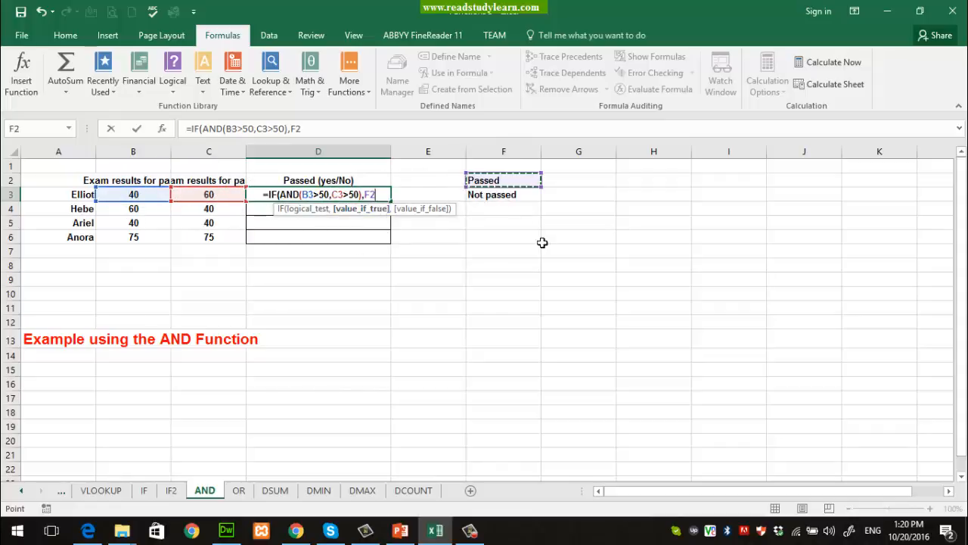
{"action": "type", "text": ","}
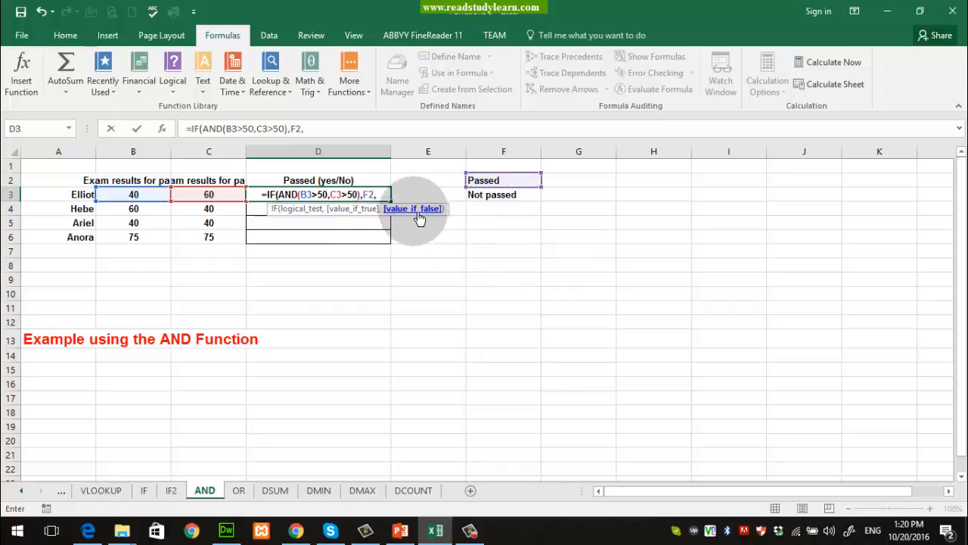
{"action": "left_click", "coordinate": [499, 199]}
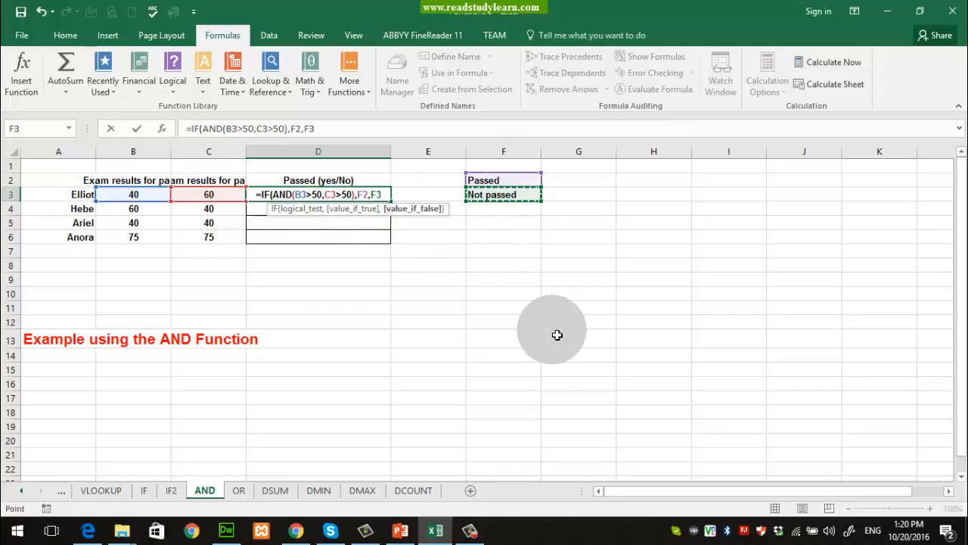
{"action": "left_click", "coordinate": [373, 196]}
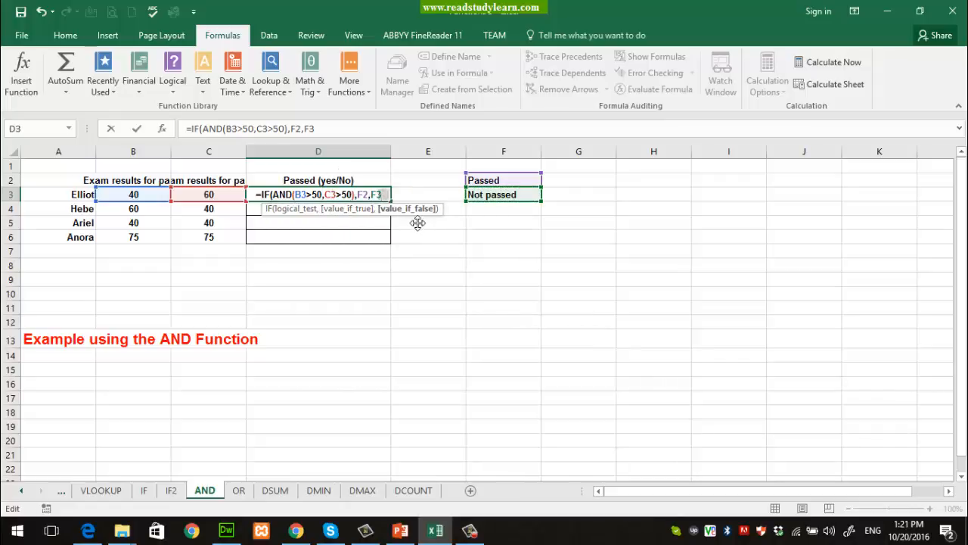
{"action": "left_click", "coordinate": [417, 222]}
{"action": "type", "text": ")"}
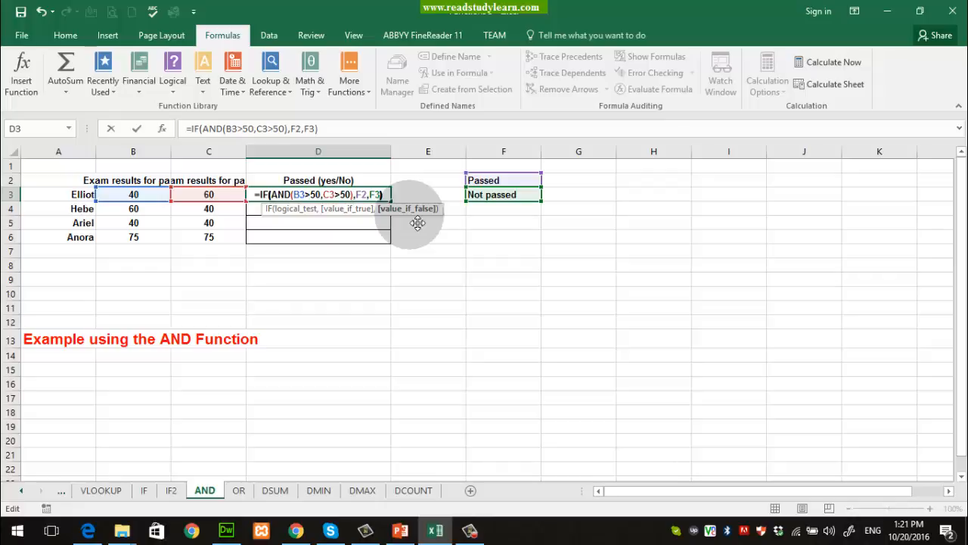
{"action": "key", "text": "Return"}
- Check the formula result in D3 against the two exam results in B3 and C3
{"action": "left_click", "coordinate": [366, 199]}
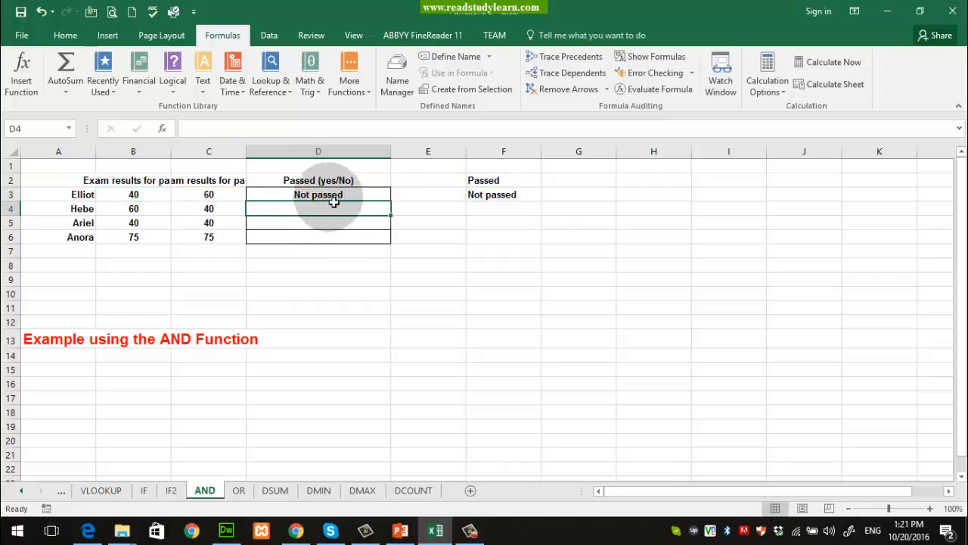
{"action": "left_click", "coordinate": [478, 324]}
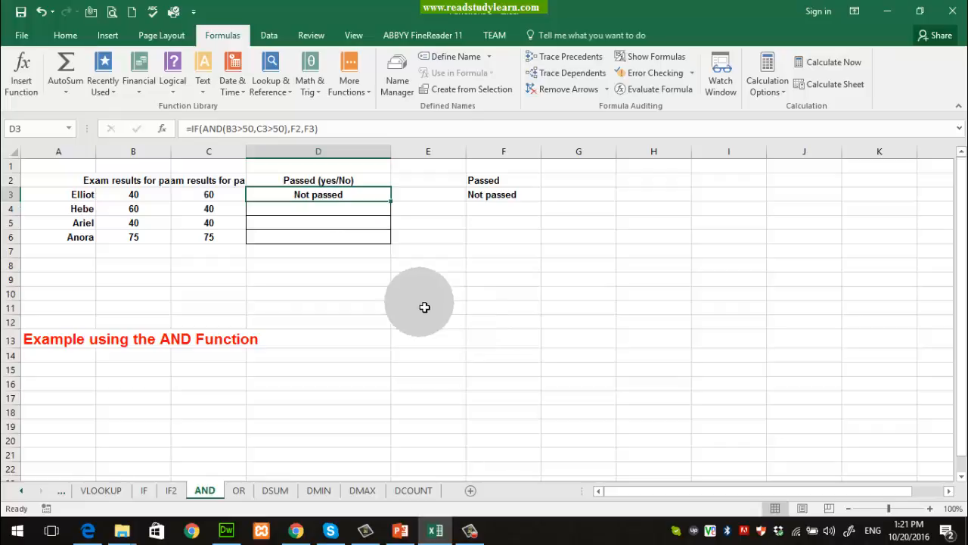
{"action": "left_click", "coordinate": [156, 196]}
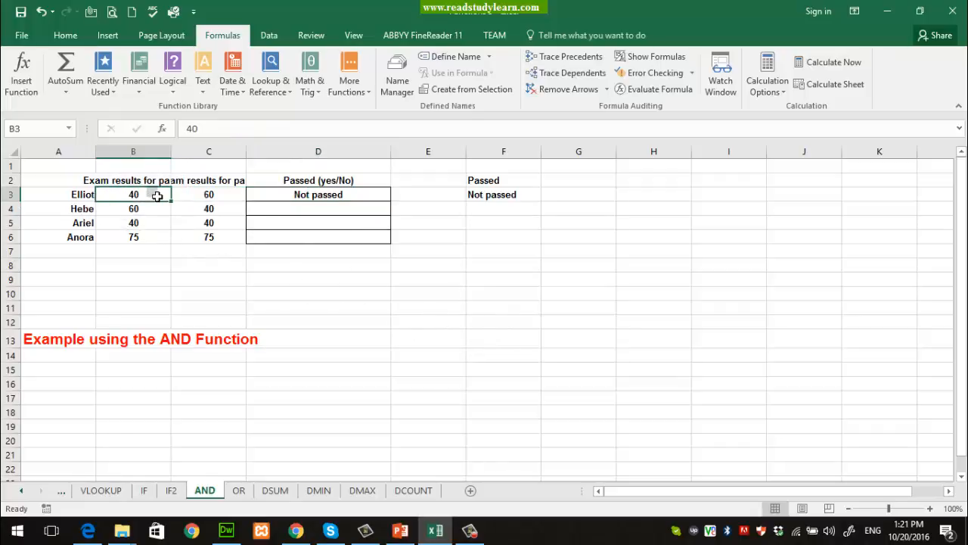
{"action": "left_click", "coordinate": [222, 201]}
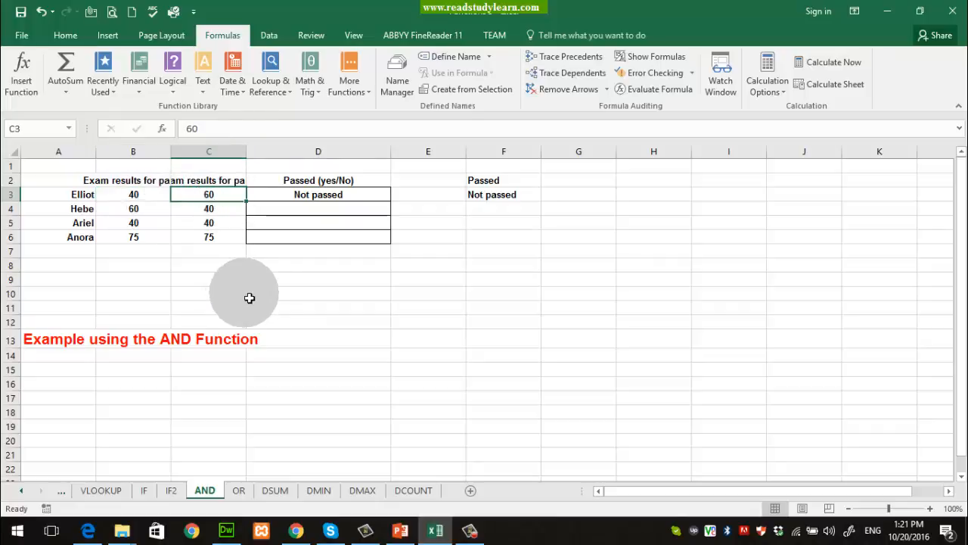
{"action": "left_click", "coordinate": [311, 196]}
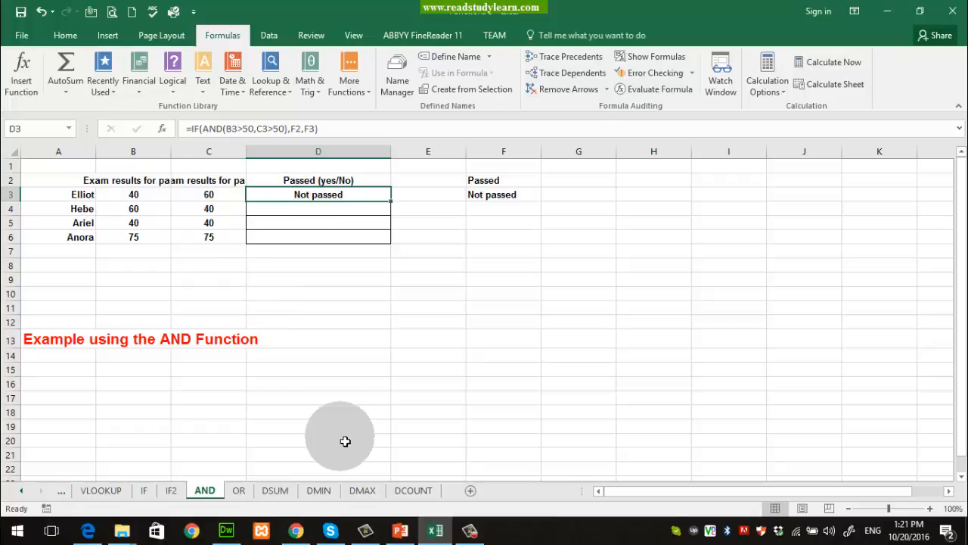
{"action": "left_click", "coordinate": [132, 186]}
{"action": "left_click", "coordinate": [134, 194]}
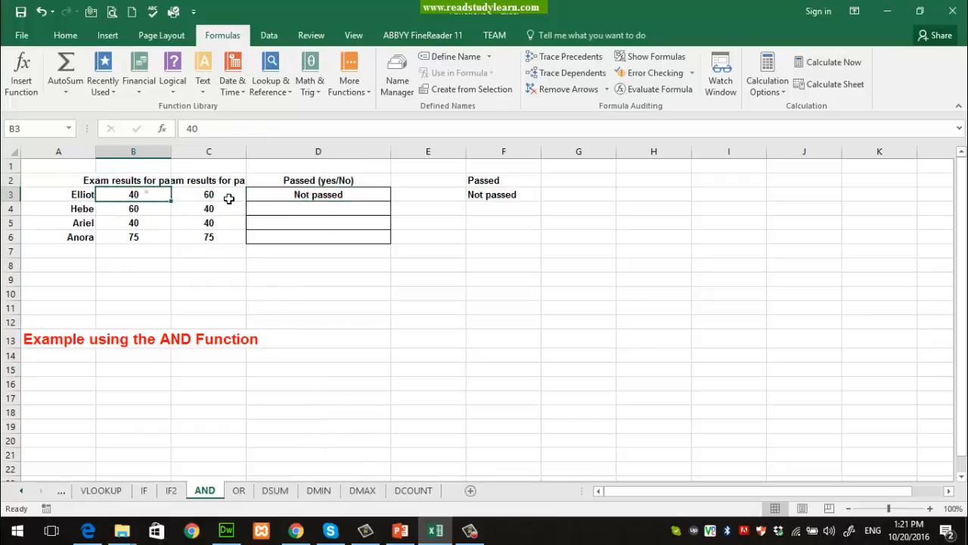
{"action": "left_click", "coordinate": [229, 199]}
{"action": "left_click", "coordinate": [151, 199]}
{"action": "left_click", "coordinate": [220, 200]}
{"action": "left_click", "coordinate": [331, 199]}
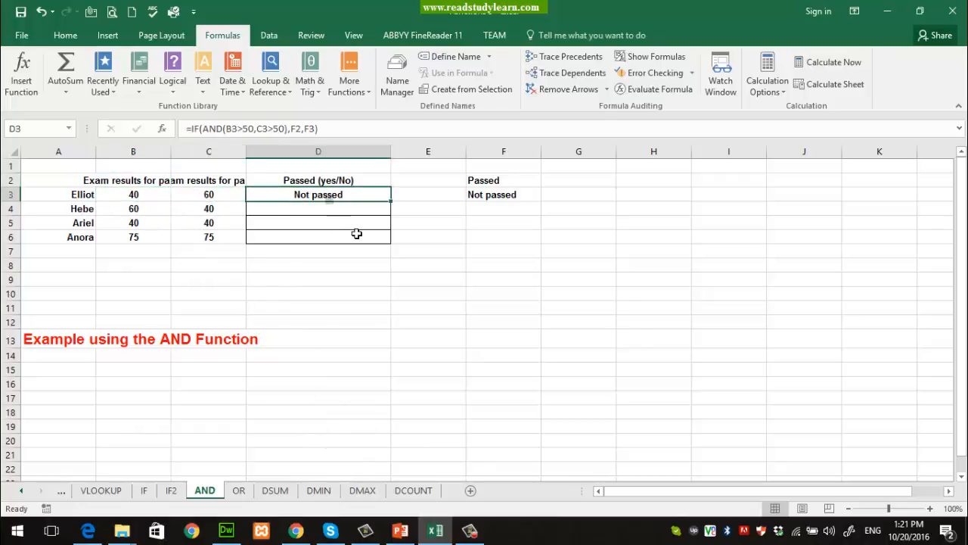
{"action": "left_click", "coordinate": [356, 234]}
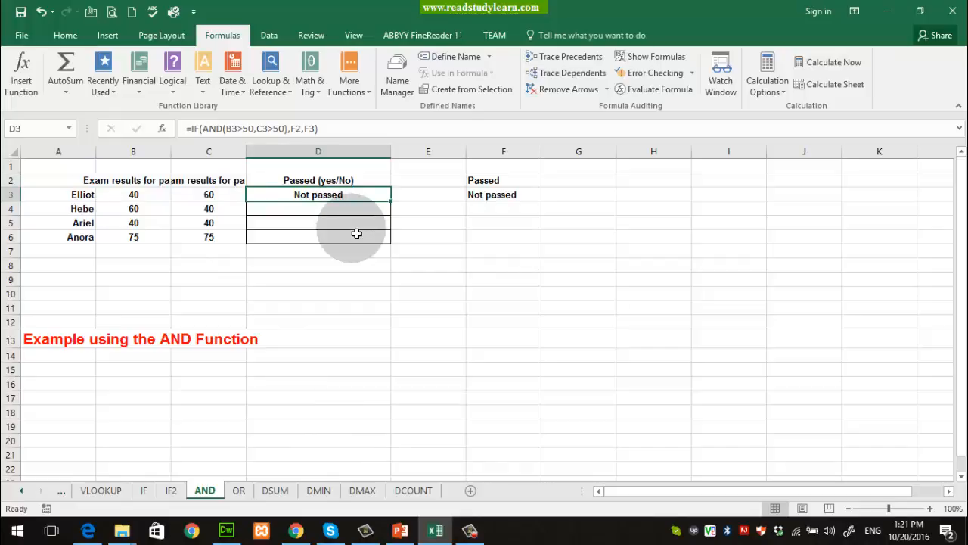
- Set the exam result in B3 to 51
{"action": "left_click", "coordinate": [132, 196]}
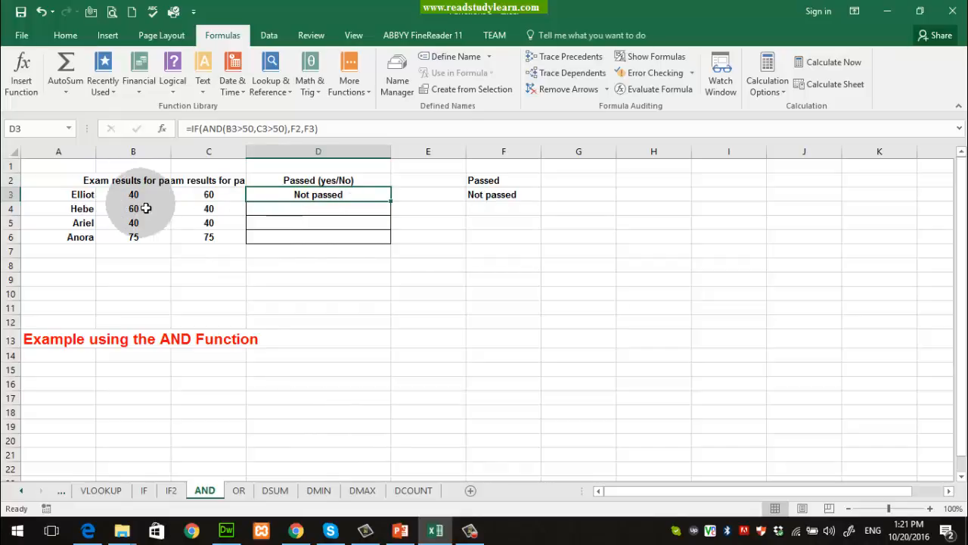
{"action": "type", "text": "50"}
{"action": "left_click", "coordinate": [274, 207]}
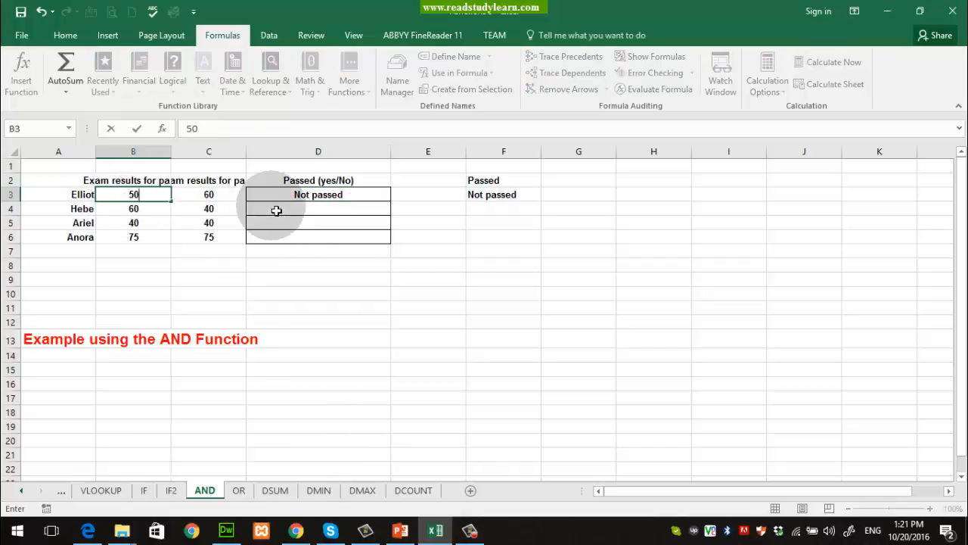
{"action": "left_click", "coordinate": [169, 196]}
{"action": "type", "text": "51"}
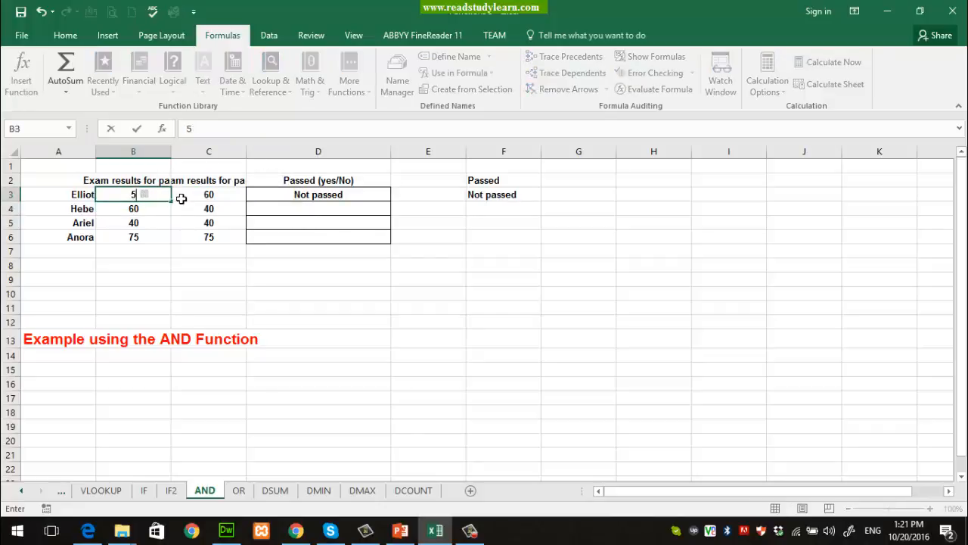
{"action": "key", "text": "Return"}
- Review the recalculated result in D3 together with the exam results in B3 and C3
{"action": "left_click", "coordinate": [303, 212]}
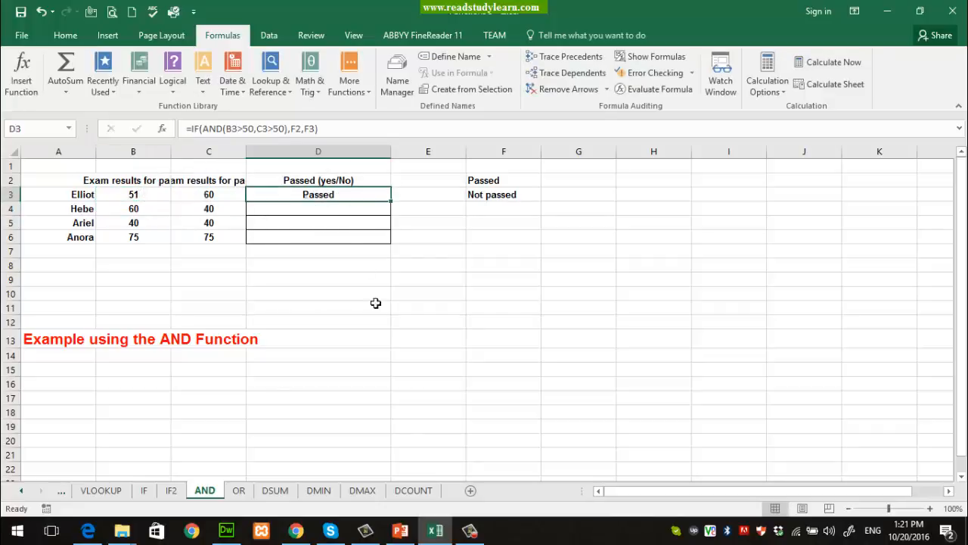
{"action": "left_click", "coordinate": [382, 309]}
{"action": "left_click", "coordinate": [362, 207]}
{"action": "left_click", "coordinate": [357, 200]}
{"action": "left_click_drag", "start_coordinate": [236, 139], "coordinate": [281, 147]}
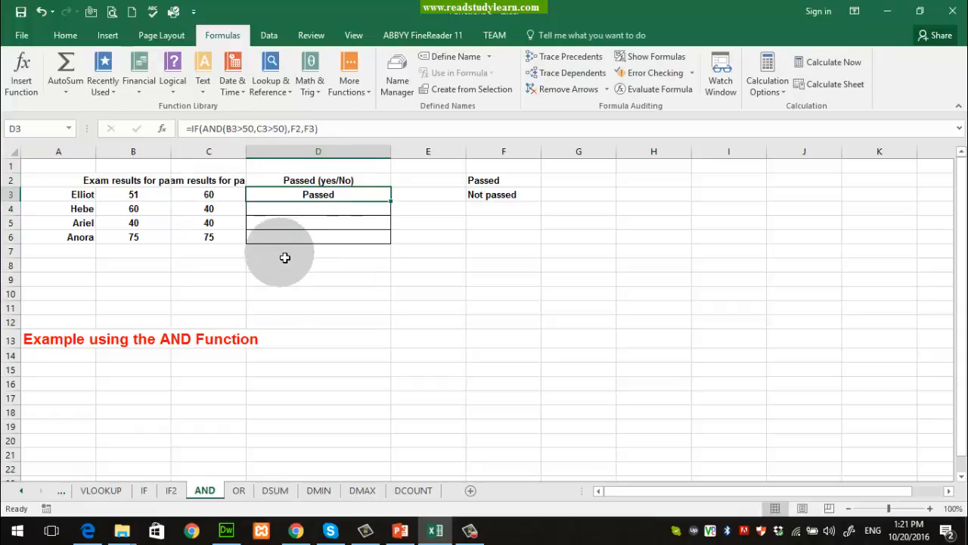
{"action": "left_click", "coordinate": [134, 196]}
{"action": "left_click", "coordinate": [202, 197]}
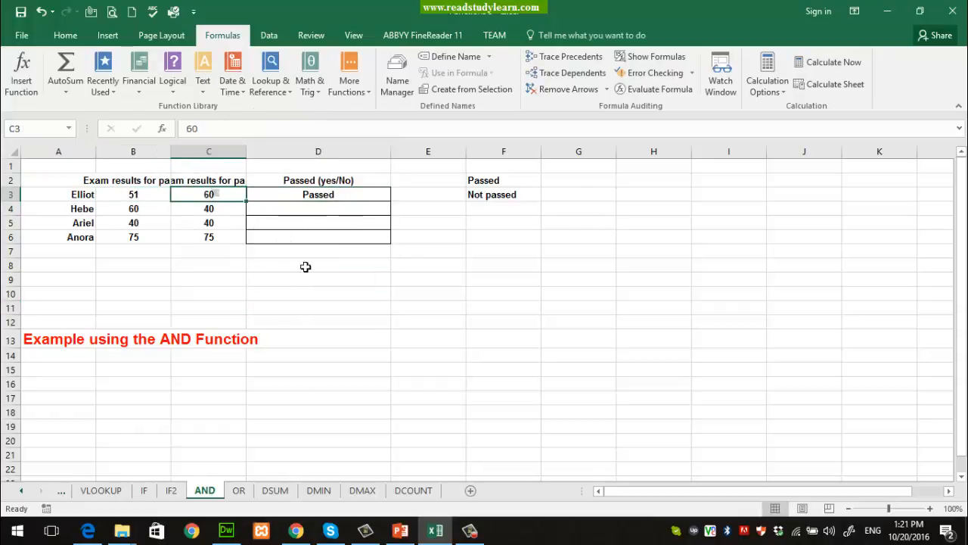
- Fill the D3 formula down through D6 and inspect the copied formulas in D4:D6
{"action": "left_click", "coordinate": [369, 198]}
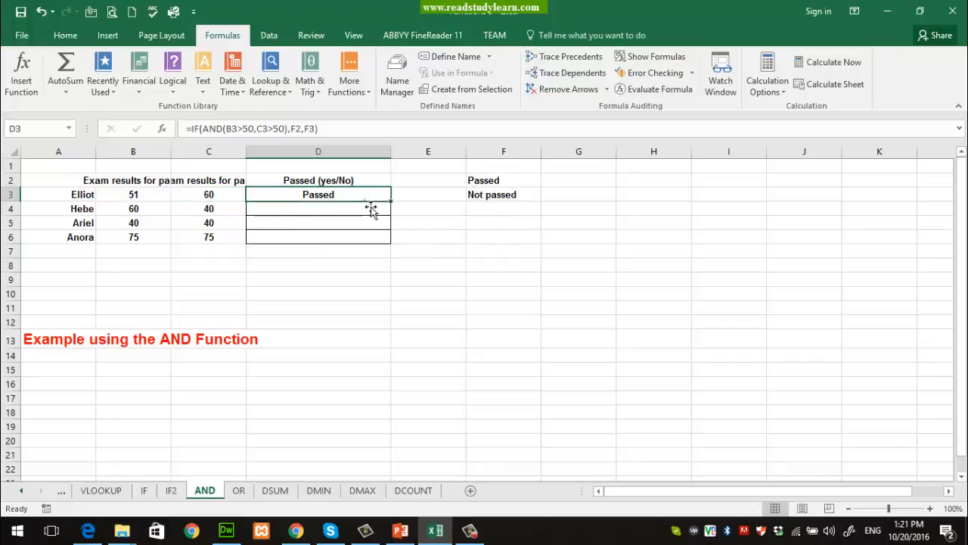
{"action": "left_click_drag", "start_coordinate": [391, 201], "coordinate": [393, 243]}
{"action": "left_click", "coordinate": [350, 210]}
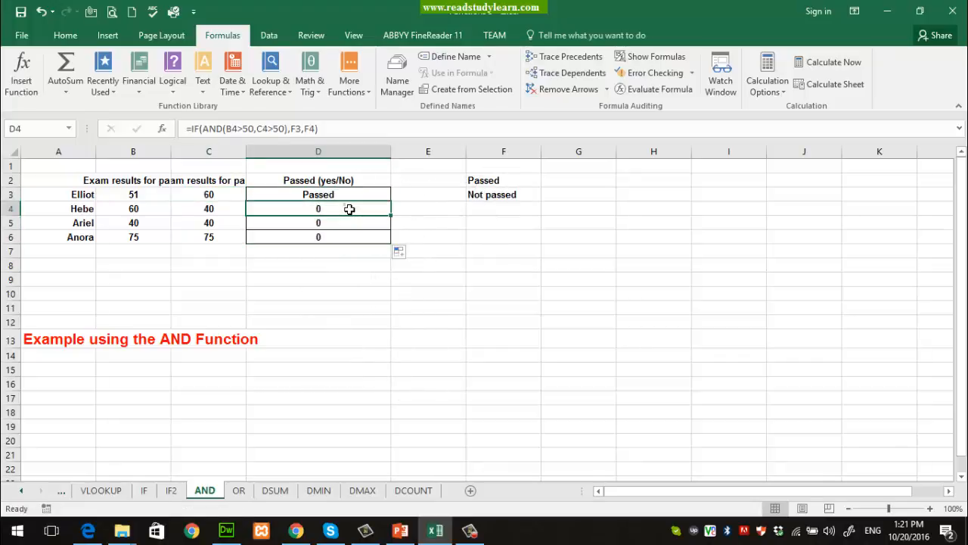
{"action": "left_click", "coordinate": [351, 224]}
{"action": "left_click", "coordinate": [351, 239]}
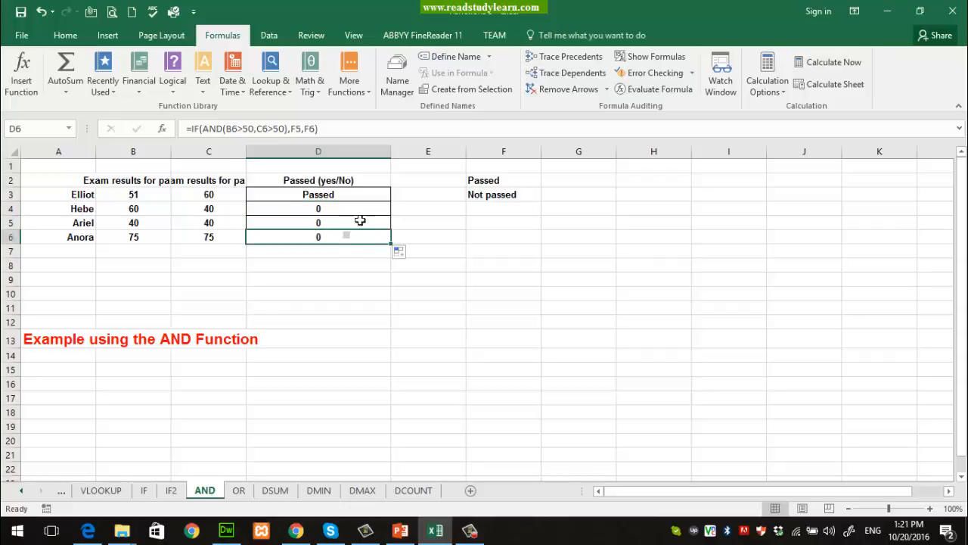
- Correct the result references in the D4 formula so it returns F2 when true and F3 when false
{"action": "left_click", "coordinate": [362, 212]}
{"action": "double_click", "coordinate": [363, 214]}
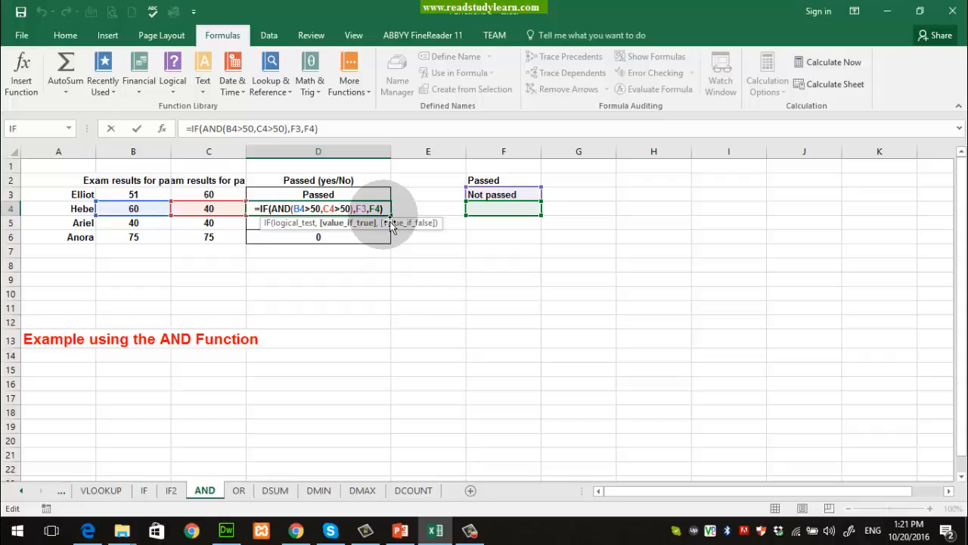
{"action": "key", "text": "BackSpace"}
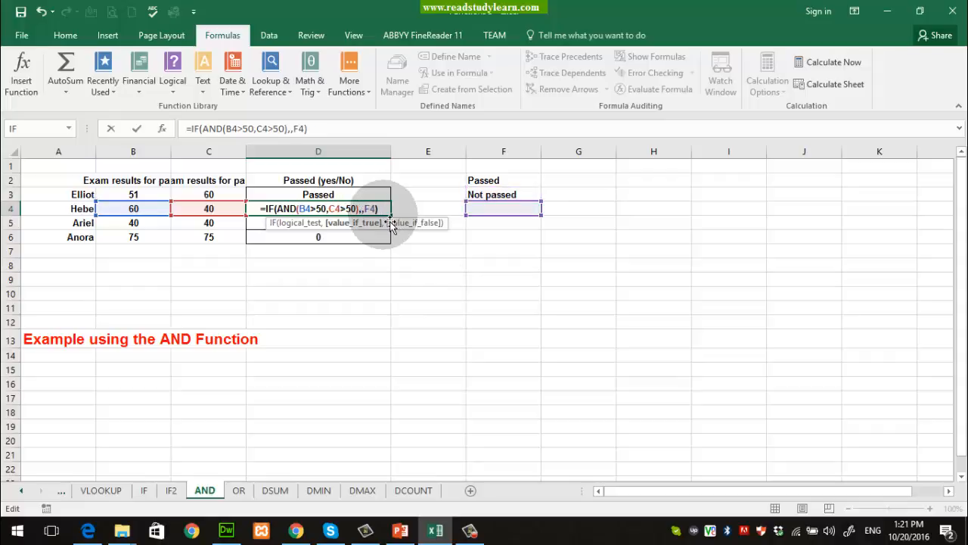
{"action": "type", "text": "f"}
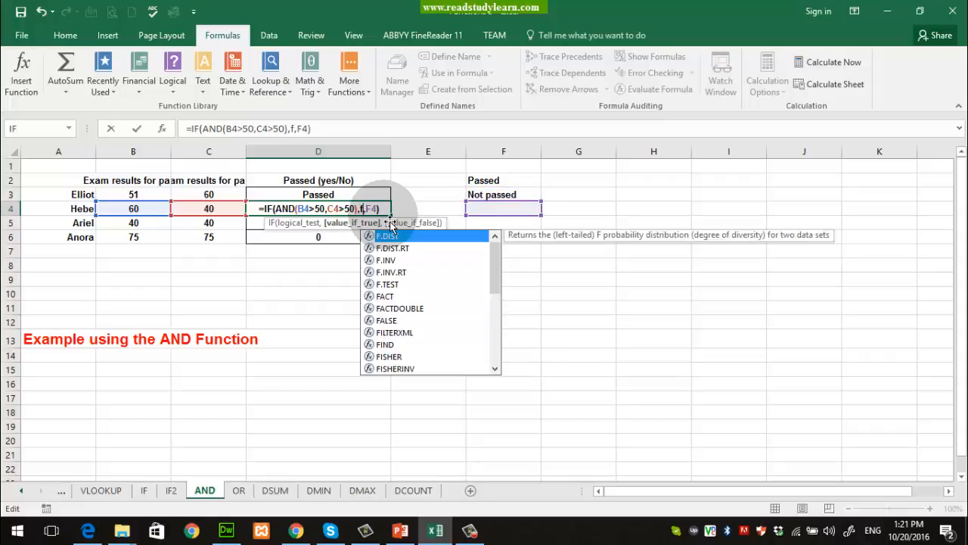
{"action": "type", "text": "2"}
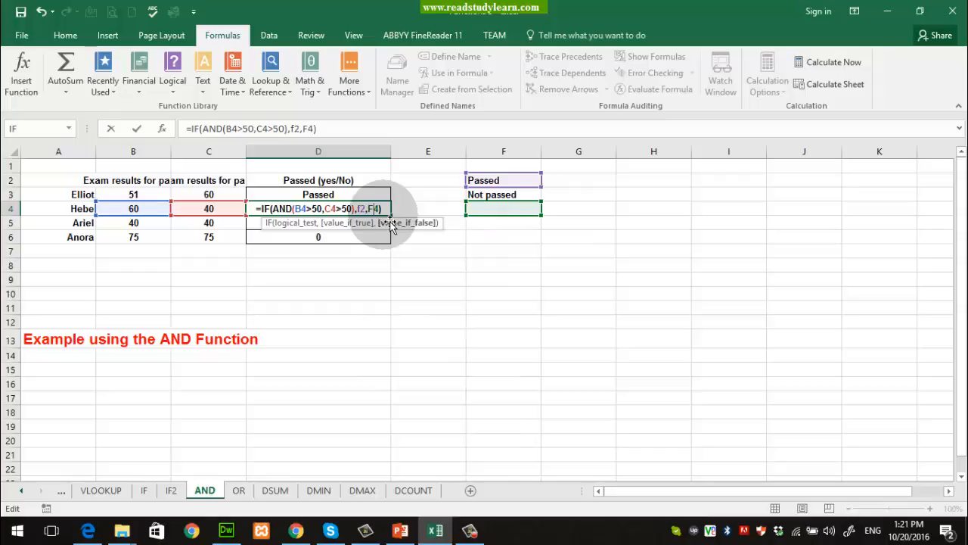
{"action": "key", "text": "Return"}
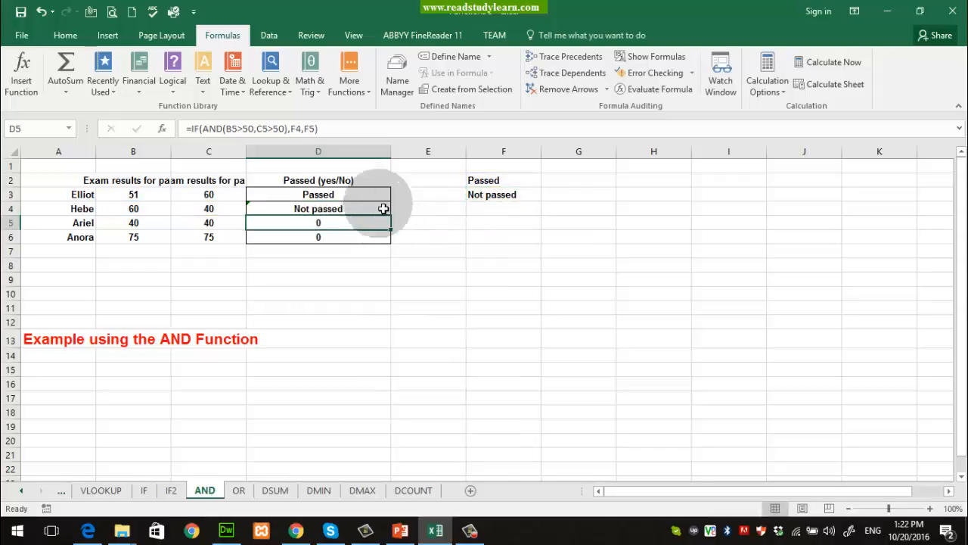
- Change the D5 formula's result references to F2 for true and F3 for false
{"action": "left_click", "coordinate": [346, 234]}
{"action": "double_click", "coordinate": [349, 224]}
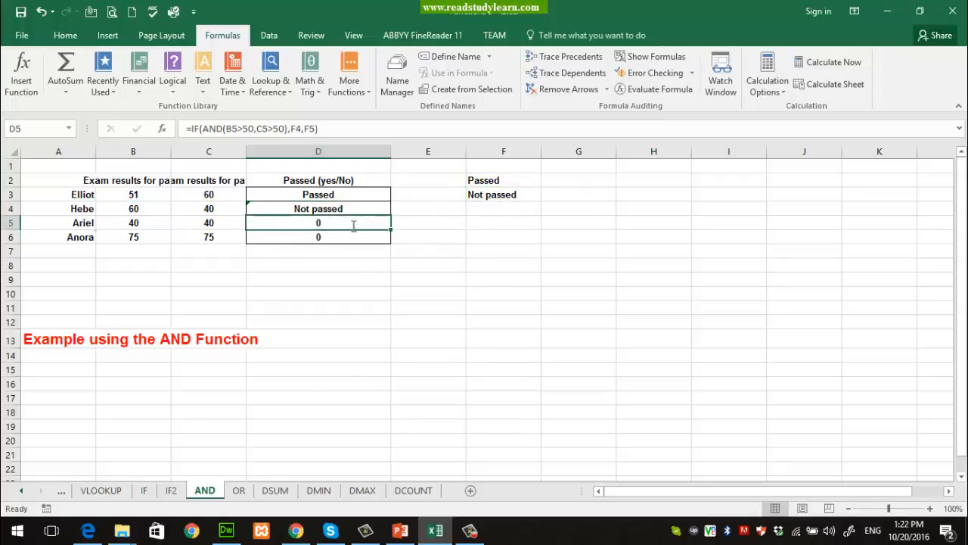
{"action": "left_click", "coordinate": [362, 223]}
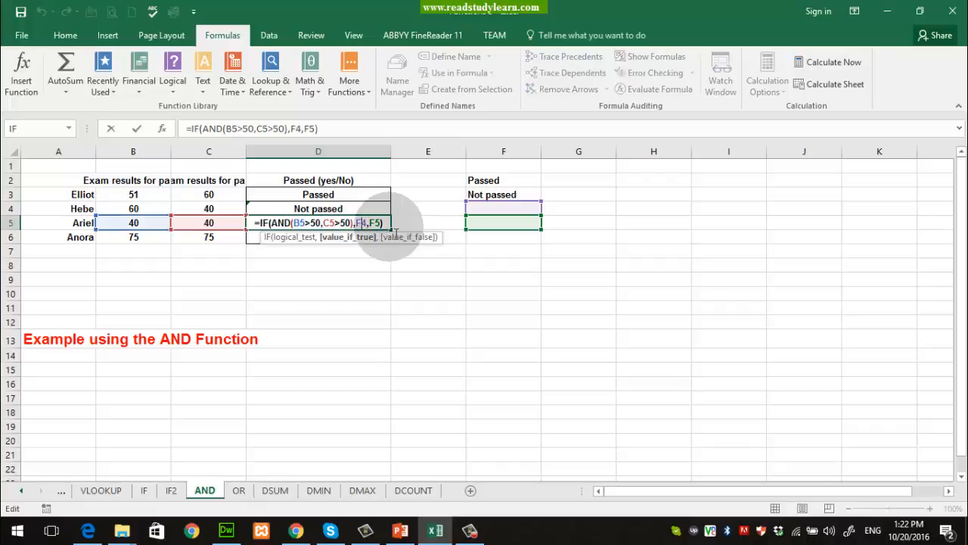
{"action": "key", "text": "Delete"}
{"action": "type", "text": "2"}
{"action": "key", "text": "Right"}
{"action": "key", "text": "Right"}
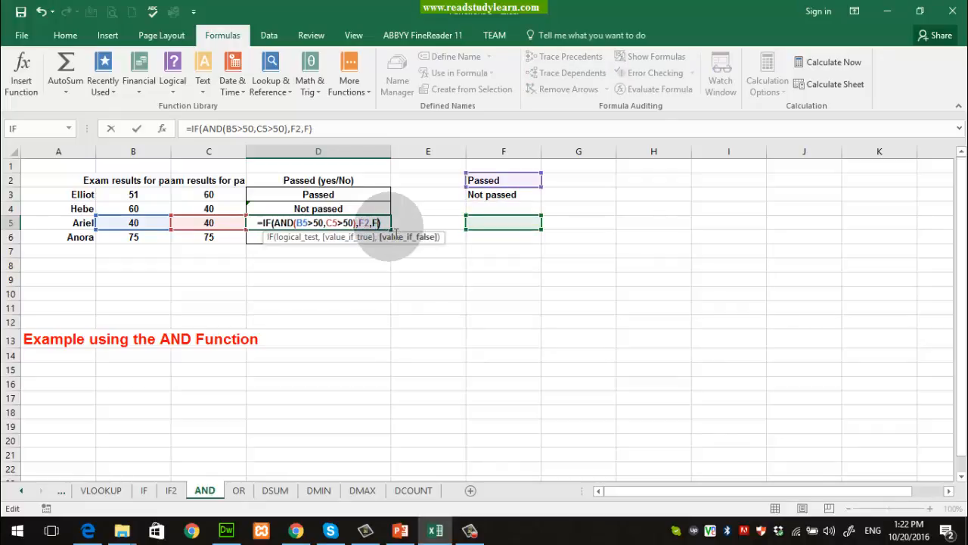
{"action": "key", "text": "Delete"}
{"action": "type", "text": "3"}
{"action": "key", "text": "Return"}
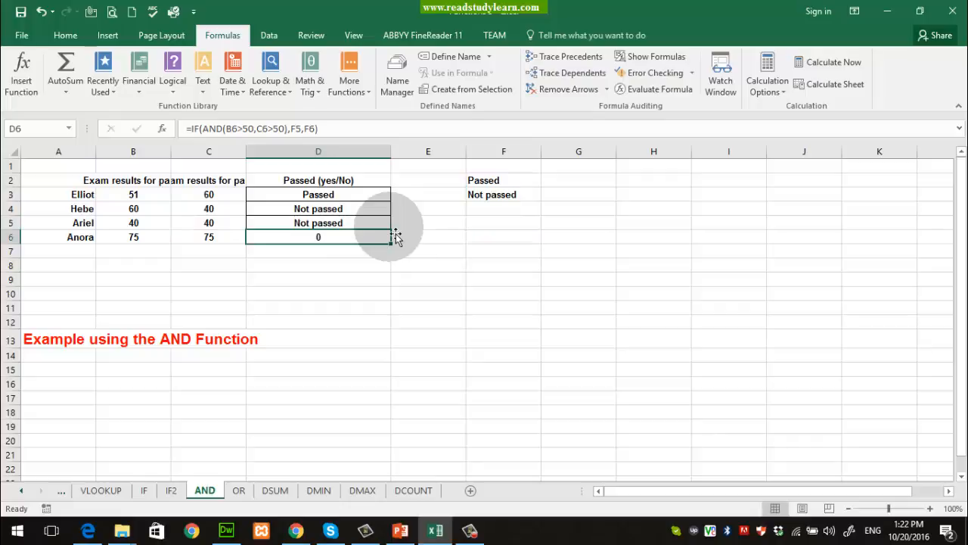
- Edit the D6 formula so its true and false results refer to F2 and F3
{"action": "key", "text": "F2"}
{"action": "key", "text": "Left"}
{"action": "key", "text": "Left"}
{"action": "key", "text": "Left"}
{"action": "key", "text": "Left"}
{"action": "key", "text": "Left"}
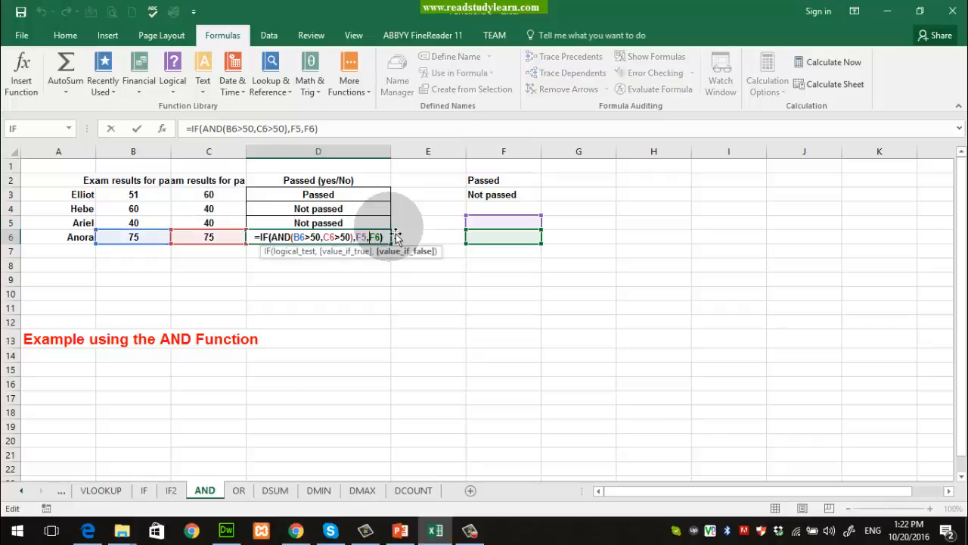
{"action": "key", "text": "Delete"}
{"action": "type", "text": "2"}
{"action": "key", "text": "Right"}
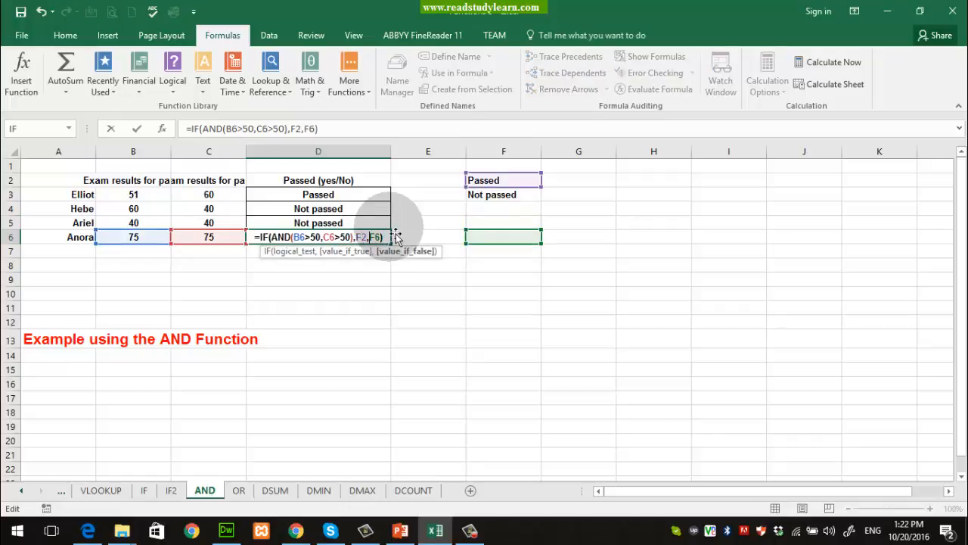
{"action": "key", "text": "Right"}
{"action": "key", "text": "Delete"}
{"action": "type", "text": "3"}
{"action": "key", "text": "Return"}
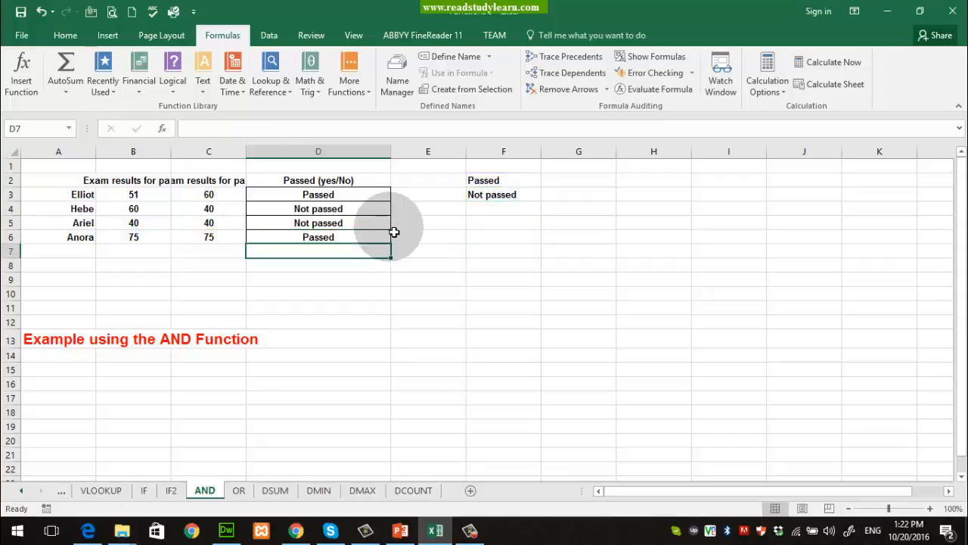
- Compare the pass results in D3:D6 with each student's two exam results in columns B and C
{"action": "left_click", "coordinate": [356, 238]}
{"action": "left_click", "coordinate": [143, 241]}
{"action": "left_click", "coordinate": [202, 243]}
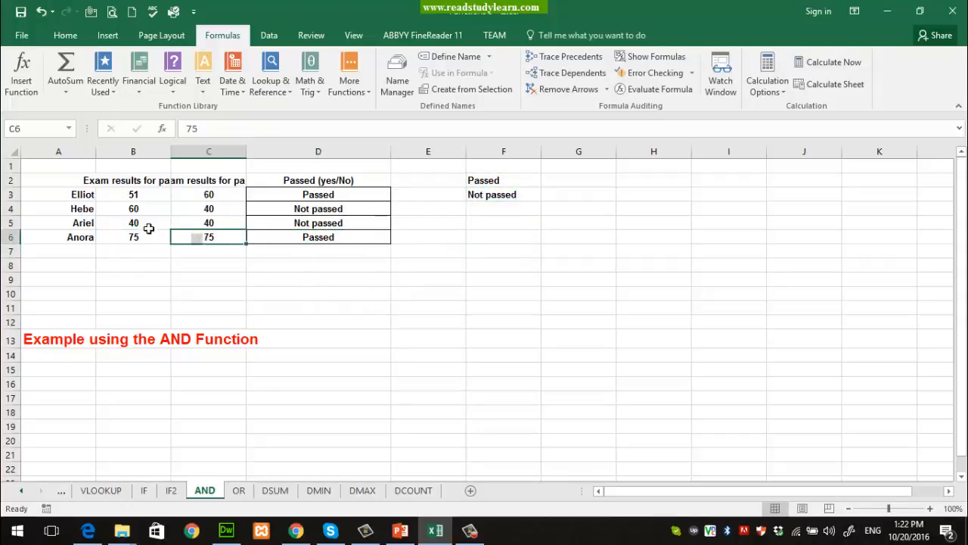
{"action": "left_click", "coordinate": [149, 228]}
{"action": "left_click", "coordinate": [143, 212]}
{"action": "left_click", "coordinate": [210, 227]}
{"action": "left_click", "coordinate": [149, 227]}
{"action": "left_click", "coordinate": [200, 228]}
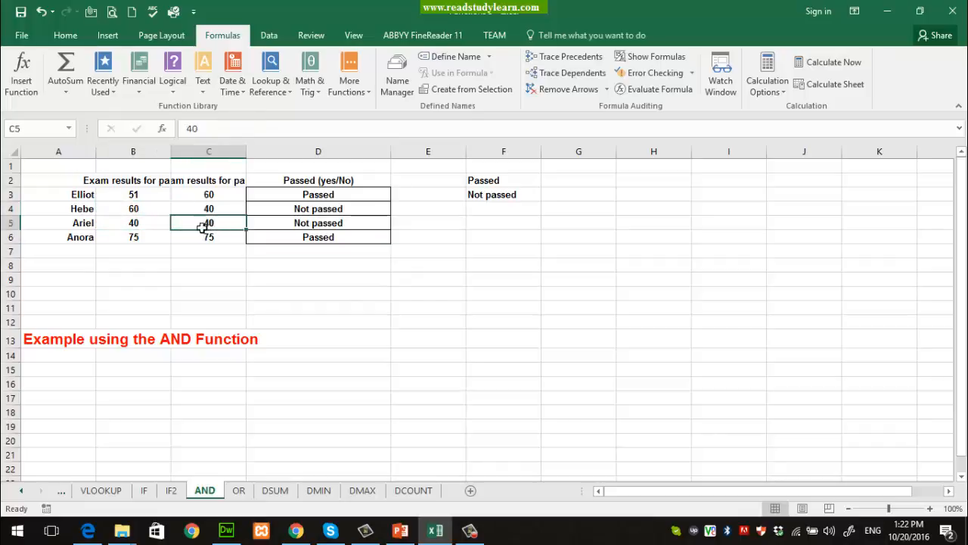
{"action": "left_click", "coordinate": [134, 223]}
{"action": "left_click", "coordinate": [134, 211]}
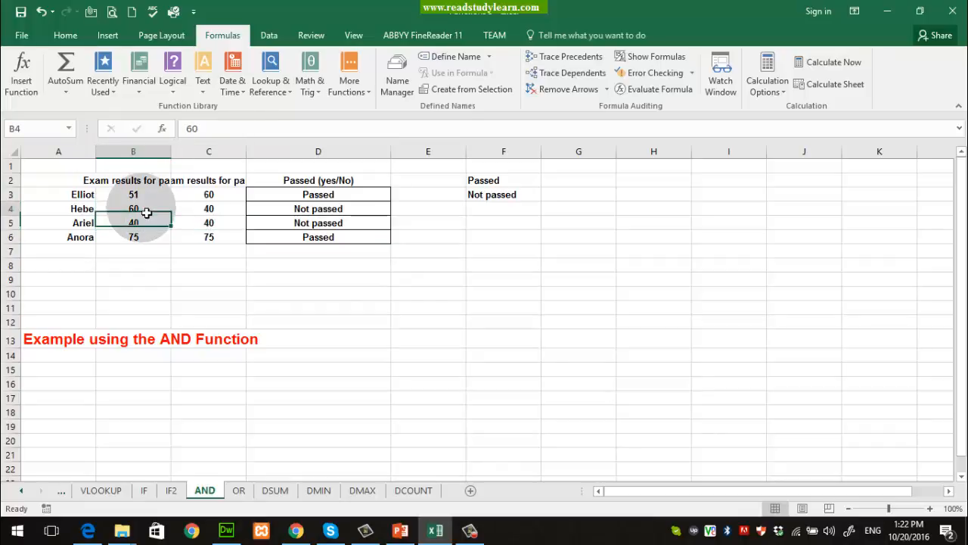
{"action": "left_click", "coordinate": [242, 209]}
{"action": "left_click_drag", "start_coordinate": [356, 211], "coordinate": [359, 229]}
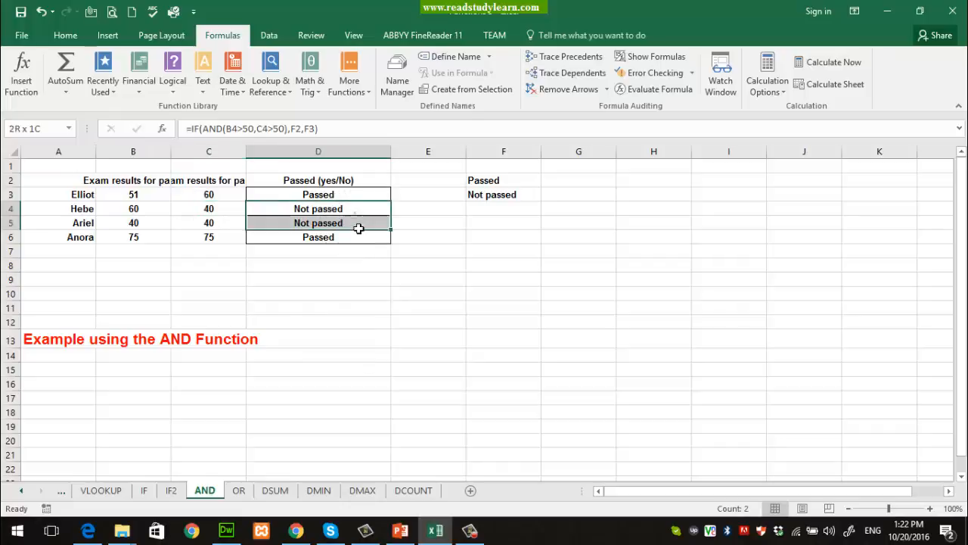
{"action": "left_click", "coordinate": [310, 194]}
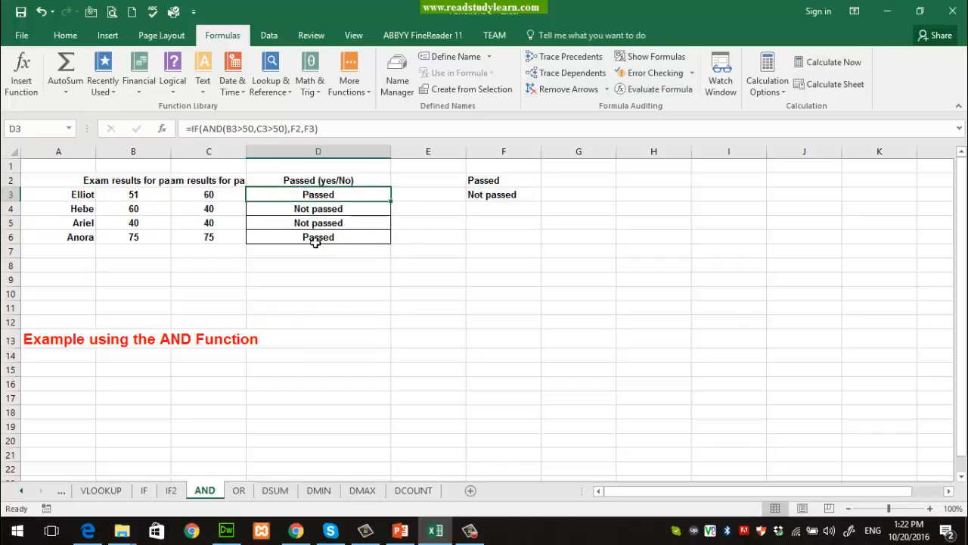
{"action": "left_click", "coordinate": [315, 242]}
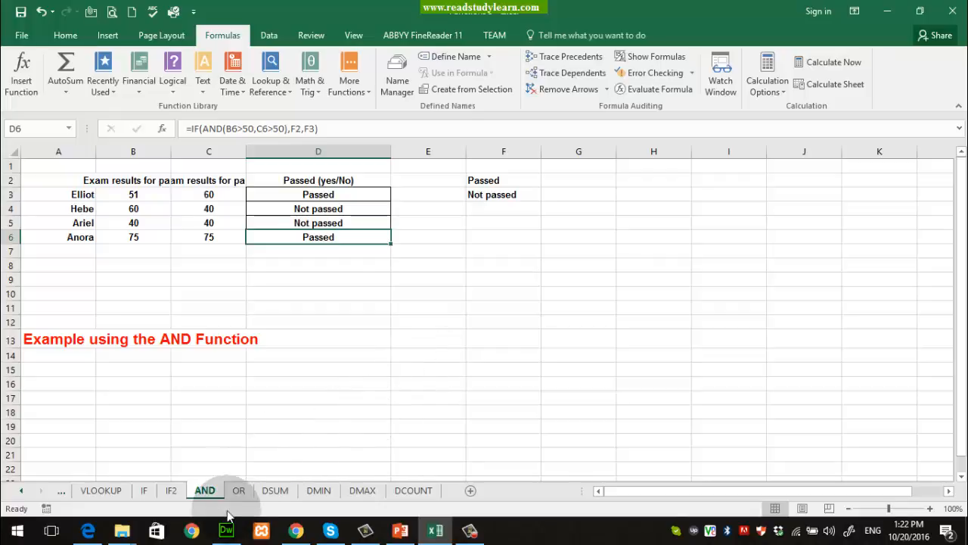
- On the OR sheet, begin an IF formula in D3 with the logical test OR(B3>50,C3>50)
{"action": "left_click", "coordinate": [240, 491]}
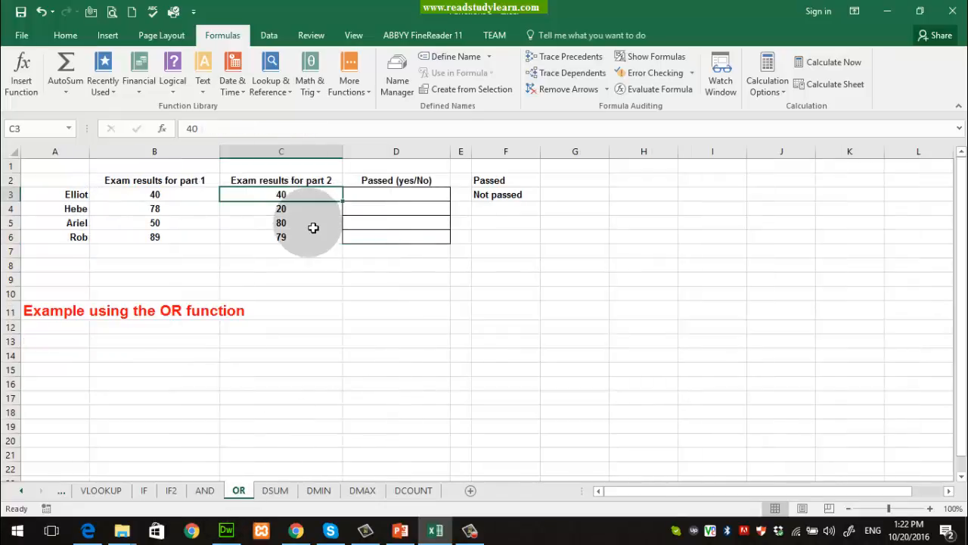
{"action": "left_click", "coordinate": [414, 198]}
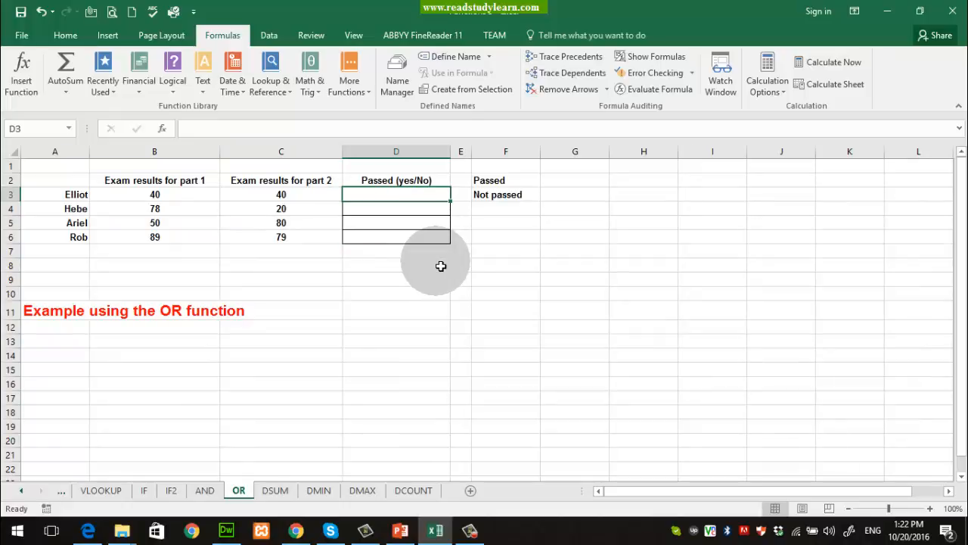
{"action": "type", "text": "=if"}
{"action": "key", "text": "Tab"}
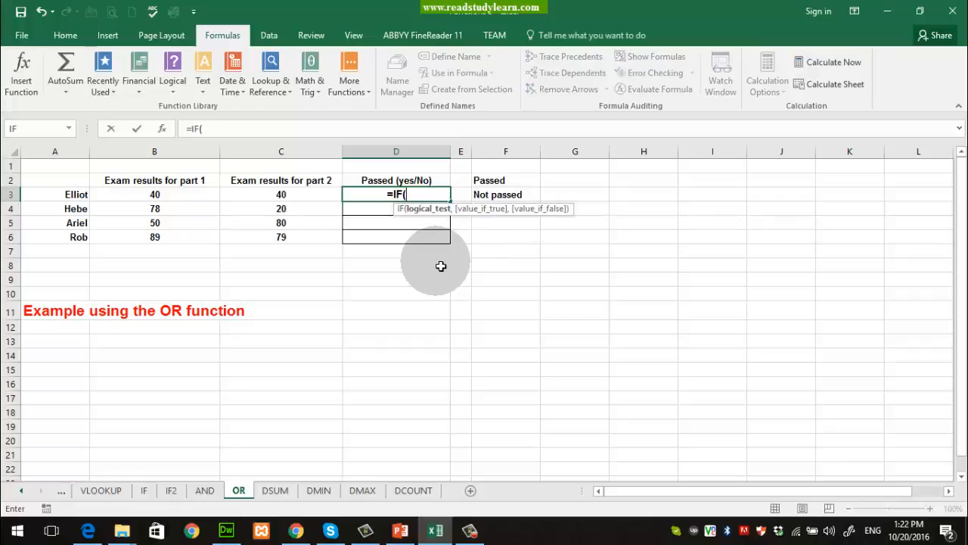
{"action": "type", "text": "or"}
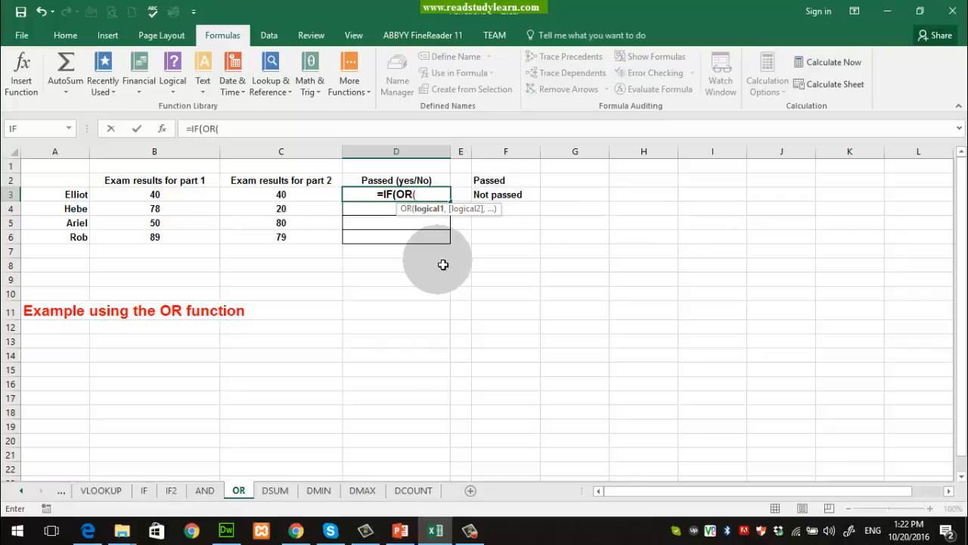
{"action": "left_click", "coordinate": [178, 196]}
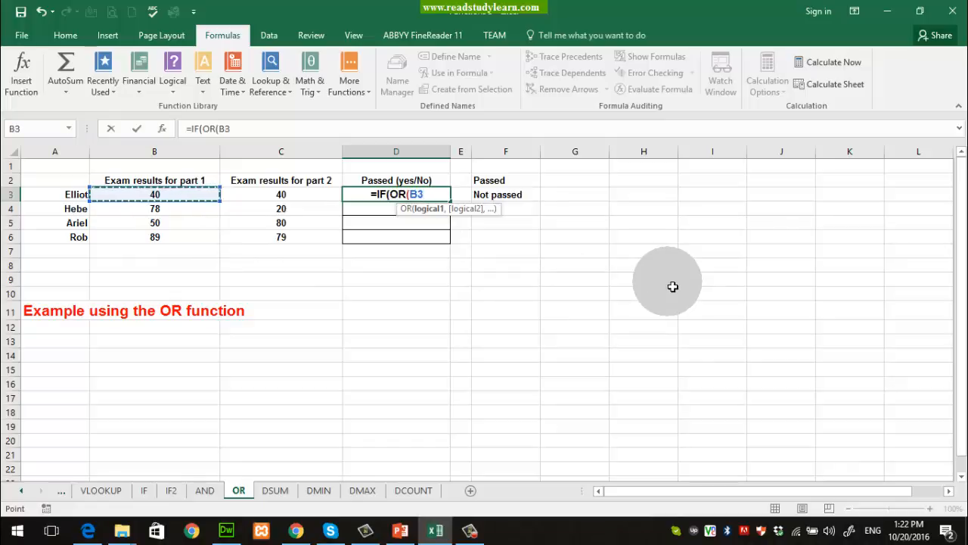
{"action": "type", "text": ">50,"}
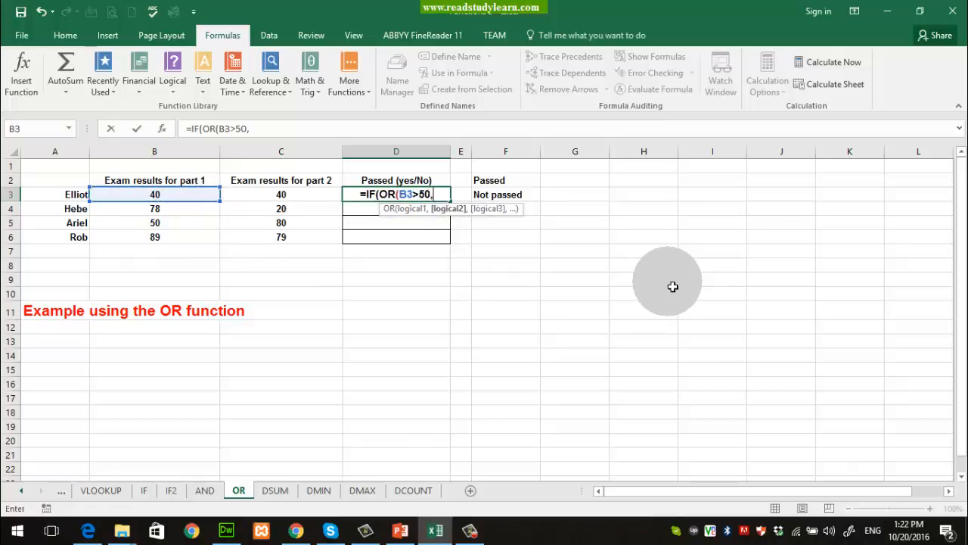
{"action": "left_click", "coordinate": [300, 195]}
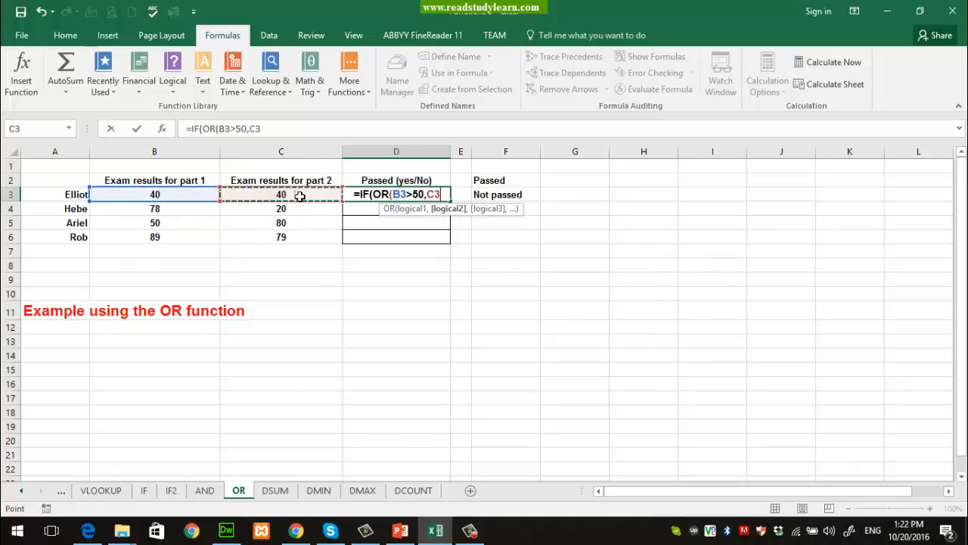
{"action": "type", "text": ">50"}
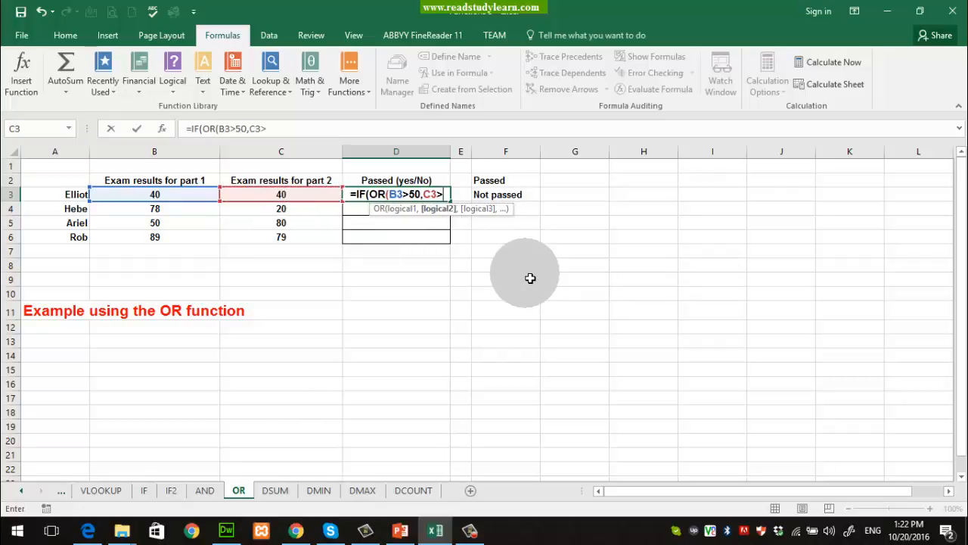
{"action": "type", "text": "),"}
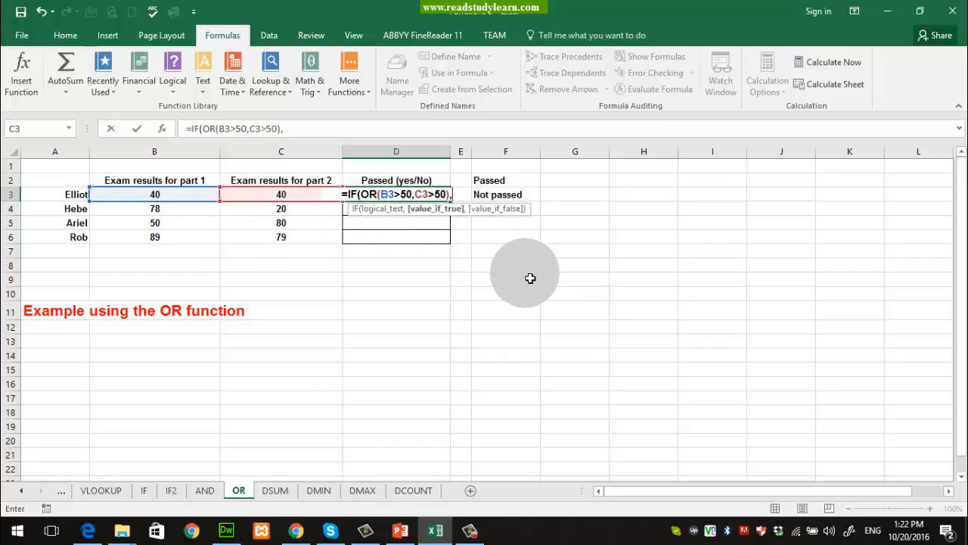
- Complete the D3 formula with F2 as the value if true and F3 as the value if false
{"action": "left_click", "coordinate": [505, 184]}
{"action": "type", "text": ","}
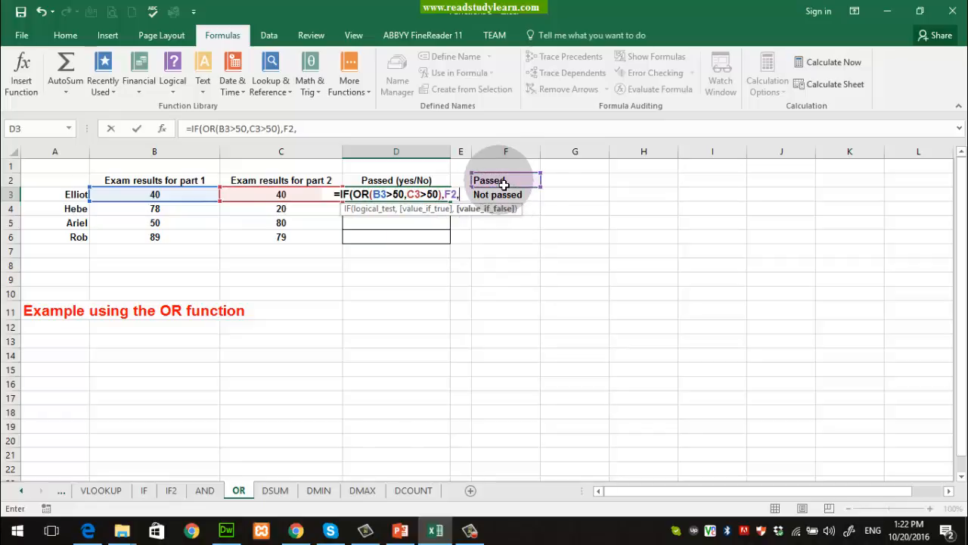
{"action": "left_click", "coordinate": [504, 196]}
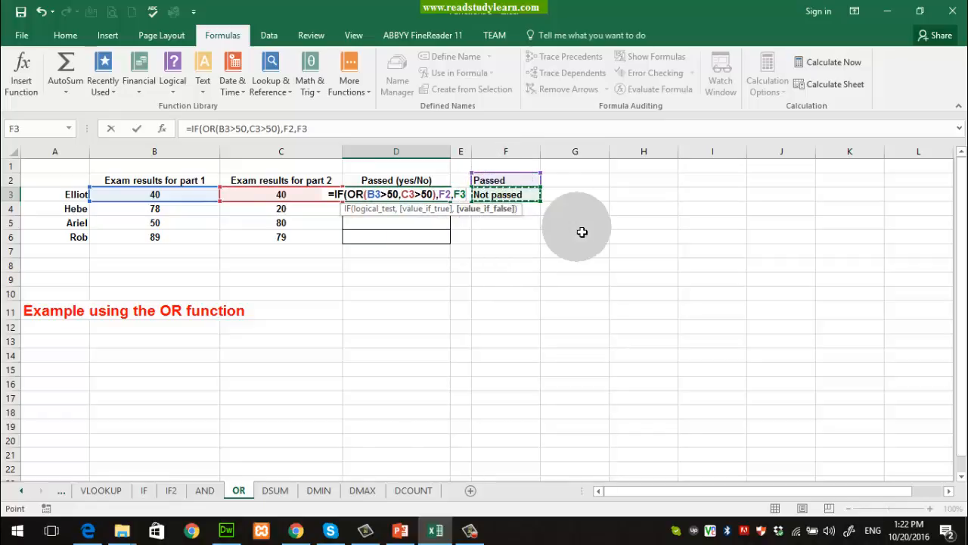
{"action": "key", "text": "Return"}
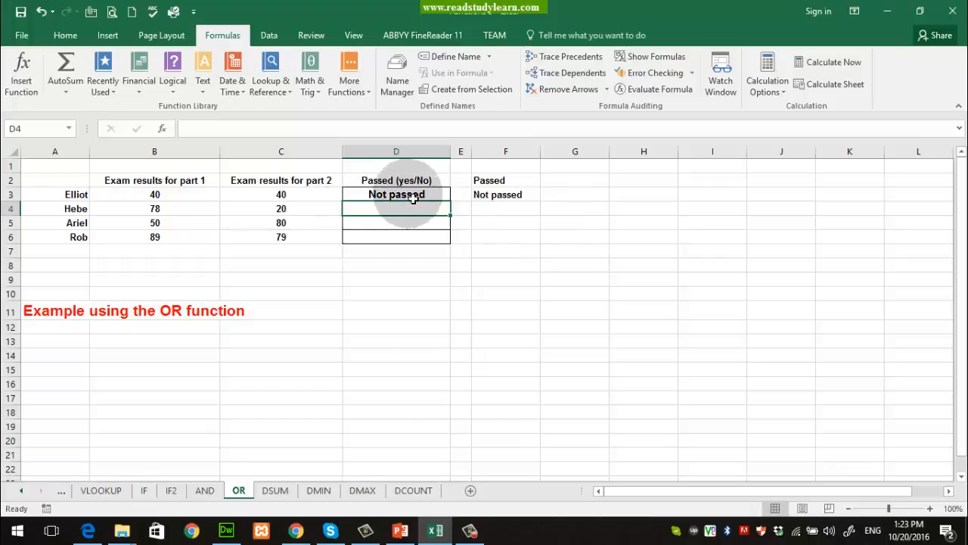
- Copy the D3 formula into D4:D6
{"action": "left_click", "coordinate": [375, 198]}
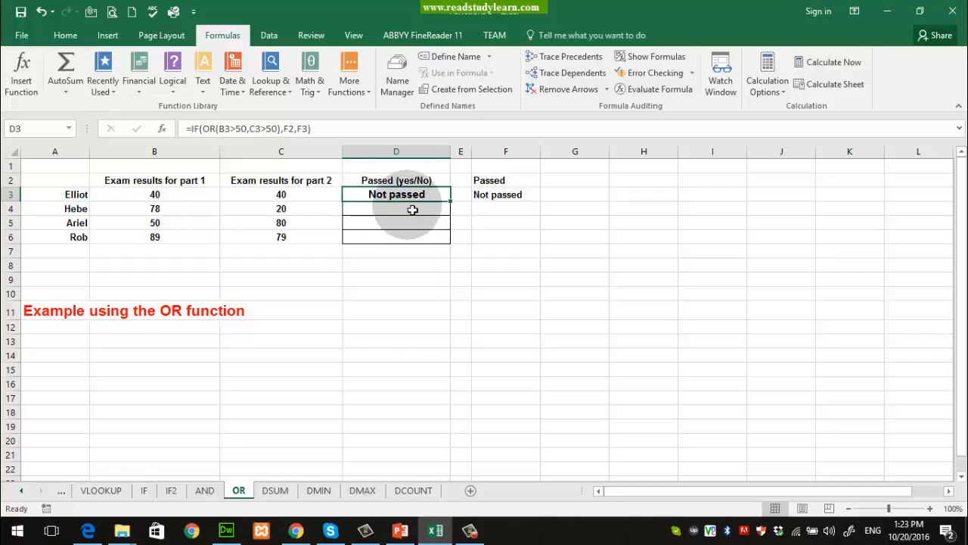
{"action": "key", "text": "ctrl+c"}
{"action": "left_click_drag", "start_coordinate": [412, 207], "coordinate": [411, 237]}
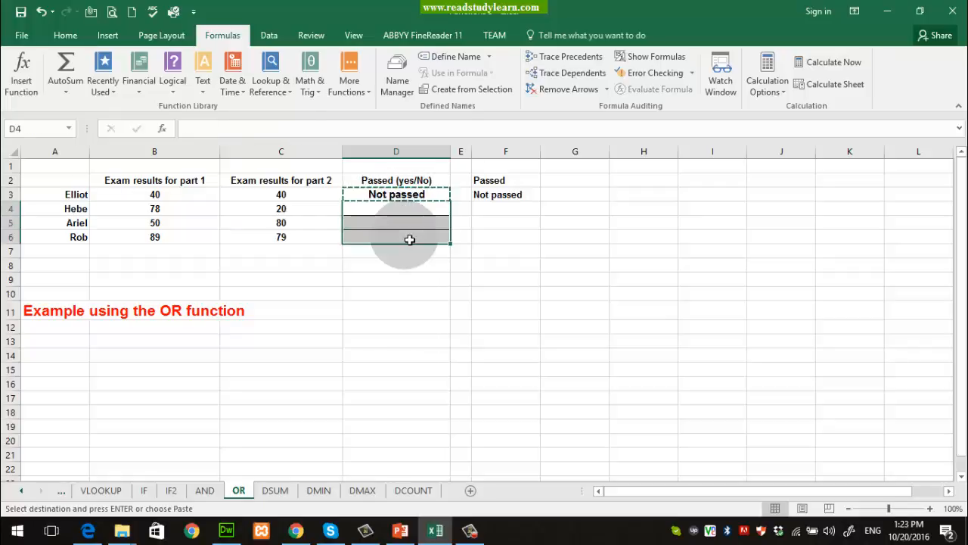
{"action": "key", "text": "ctrl+v"}
- Try copying the D4 formula into D5 and D6 again
{"action": "left_click", "coordinate": [439, 214]}
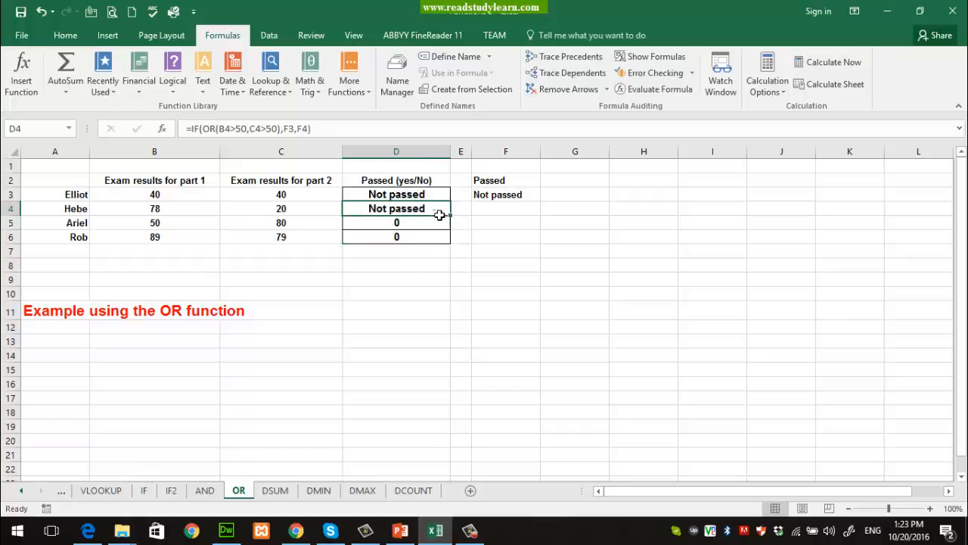
{"action": "key", "text": "ctrl+c"}
{"action": "left_click", "coordinate": [426, 223]}
{"action": "key", "text": "ctrl+v"}
{"action": "left_click", "coordinate": [424, 237]}
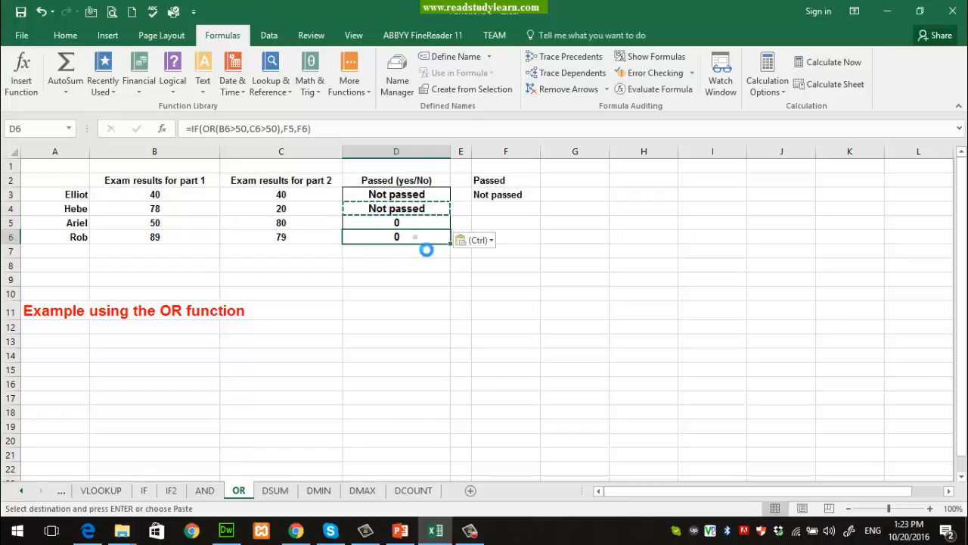
{"action": "key", "text": "ctrl+v"}
- Correct the D4 formula to return F2 if true and F3 if false
{"action": "double_click", "coordinate": [432, 209]}
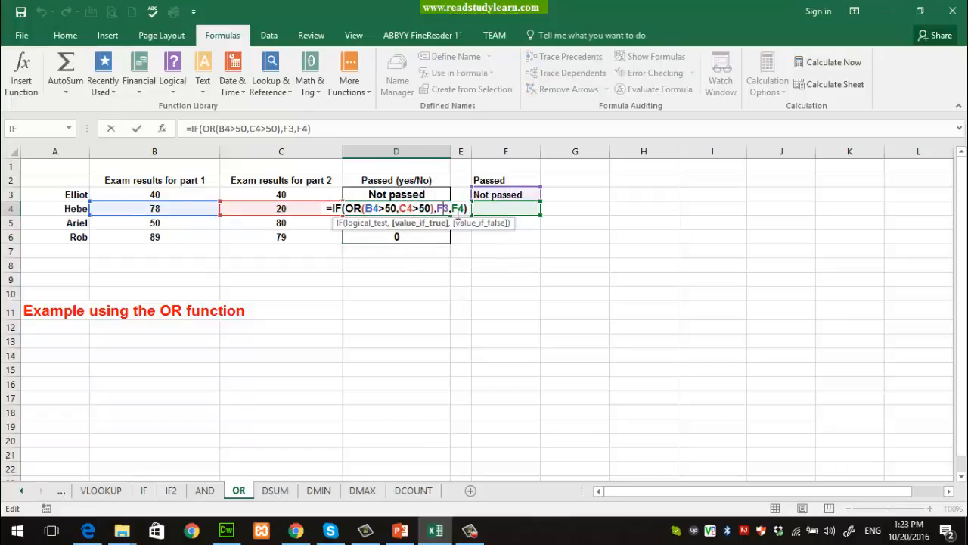
{"action": "type", "text": "F2"}
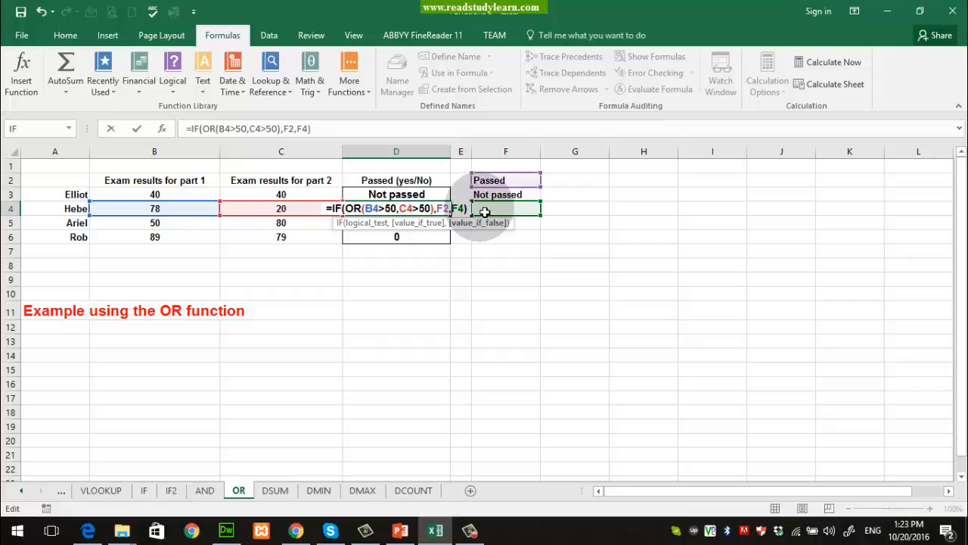
{"action": "key", "text": "Return"}
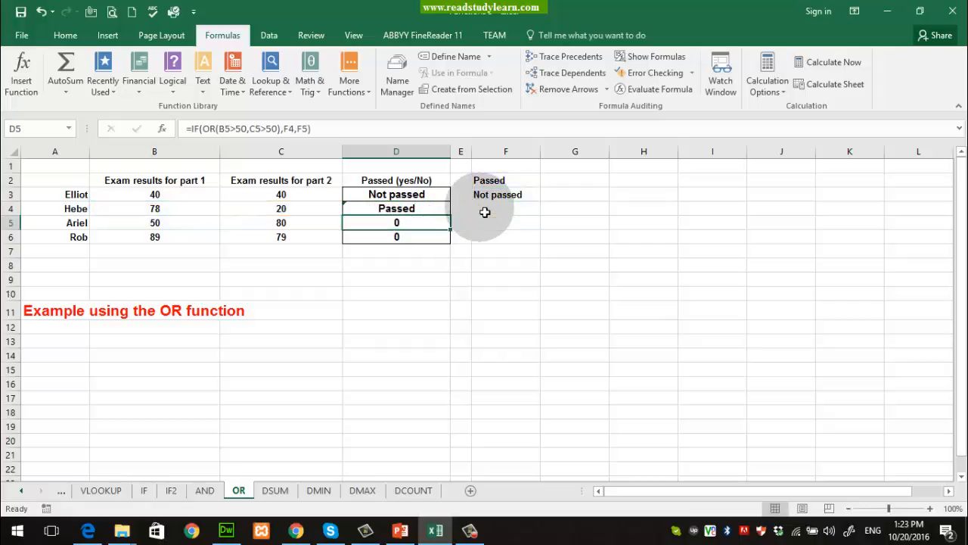
- Correct the D5 formula to use F2 as the value if true and F3 as the value if false
{"action": "key", "text": "F2"}
{"action": "key", "text": "Left"}
{"action": "key", "text": "Left"}
{"action": "key", "text": "Left"}
{"action": "key", "text": "Left"}
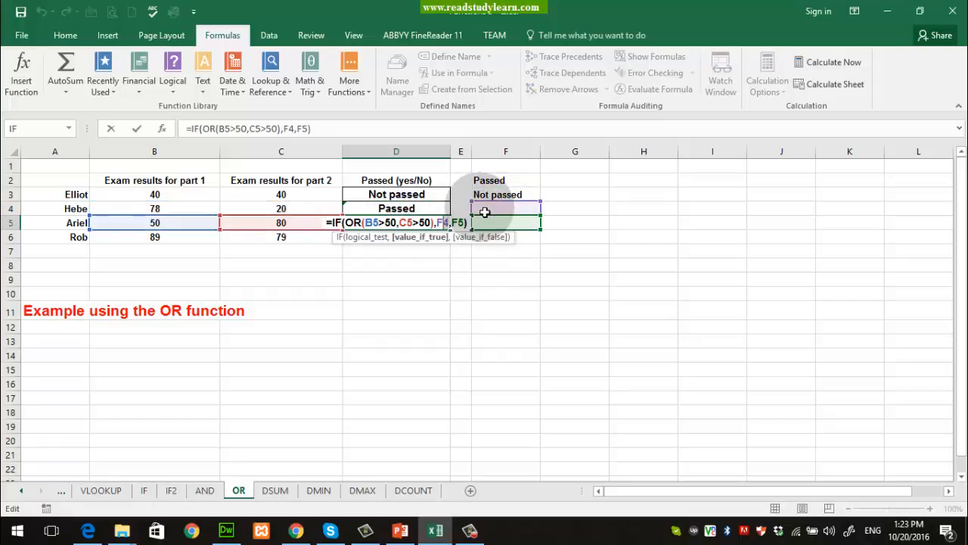
{"action": "key", "text": "BackSpace"}
{"action": "type", "text": "2"}
{"action": "key", "text": "Left"}
{"action": "key", "text": "BackSpace"}
{"action": "type", "text": "3"}
{"action": "key", "text": "Return"}
- Change the result references in the D6 formula to F2 for true and F3 for false
{"action": "key", "text": "F2"}
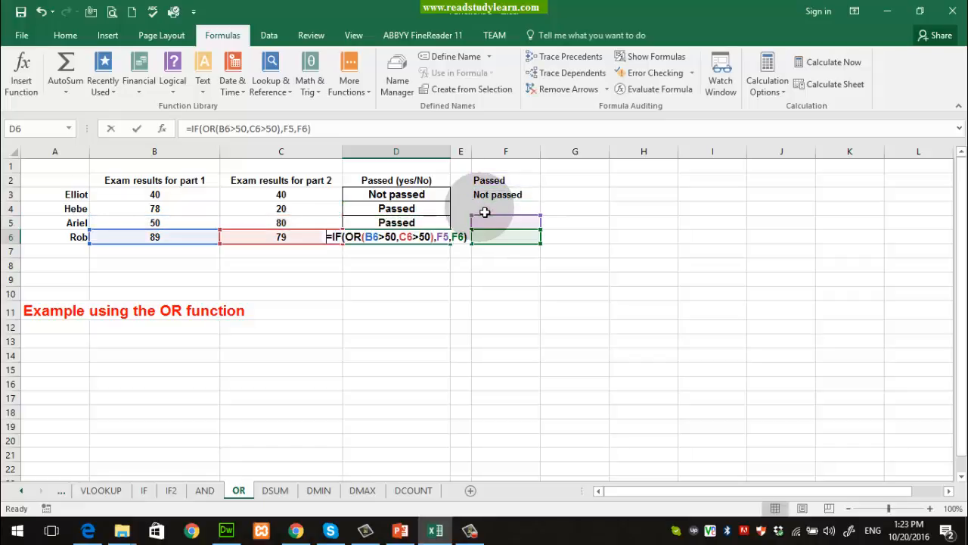
{"action": "key", "text": "Left"}
{"action": "key", "text": "Left"}
{"action": "key", "text": "Left"}
{"action": "key", "text": "Left"}
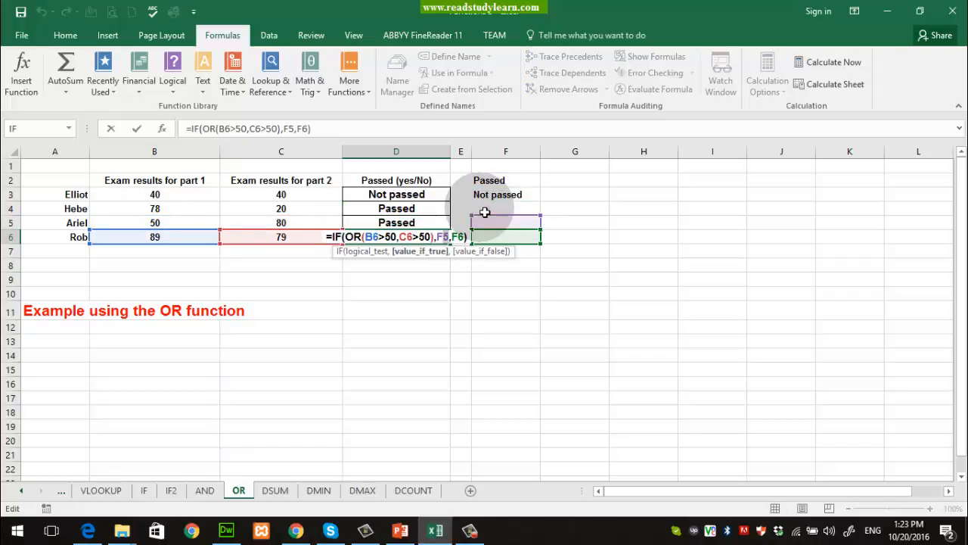
{"action": "key", "text": "BackSpace"}
{"action": "type", "text": "2"}
{"action": "key", "text": "Delete"}
{"action": "type", "text": "3"}
{"action": "key", "text": "Return"}
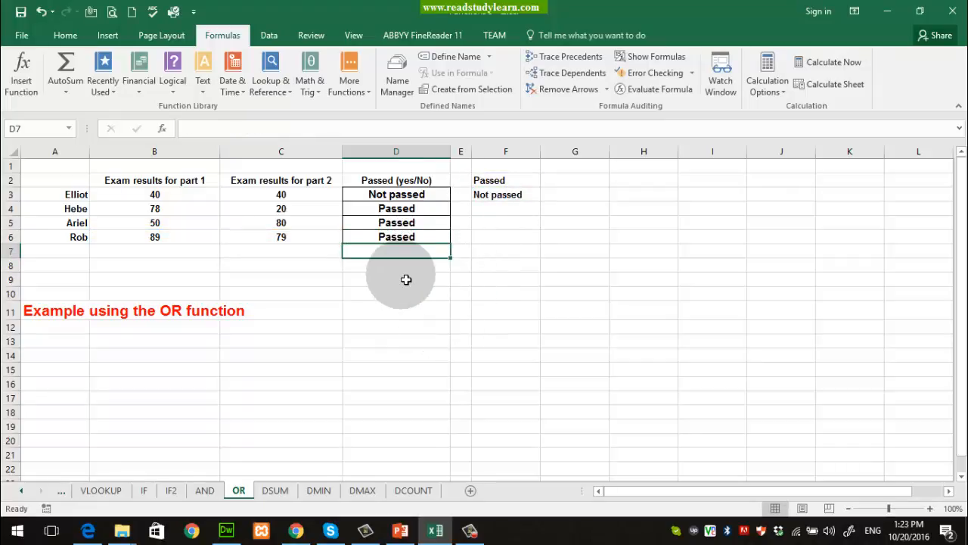
- Examine the OR test in the D4 formula and compare the exam scores in rows 3 and 4 with their pass results
{"action": "scroll", "coordinate": [403, 279], "scroll_direction": "down", "scroll_amount": 1}
{"action": "scroll", "coordinate": [402, 281], "scroll_direction": "up", "scroll_amount": 1}
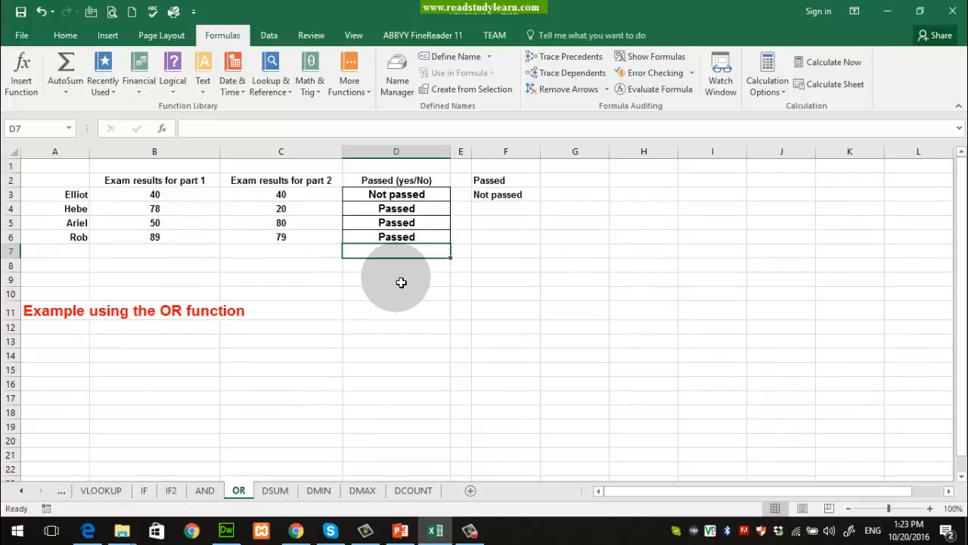
{"action": "left_click", "coordinate": [380, 210]}
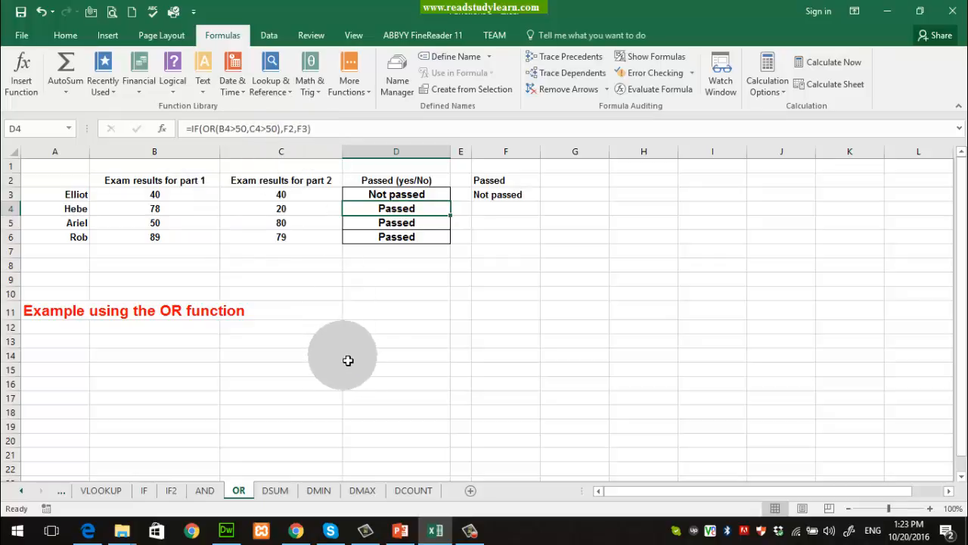
{"action": "left_click", "coordinate": [204, 129]}
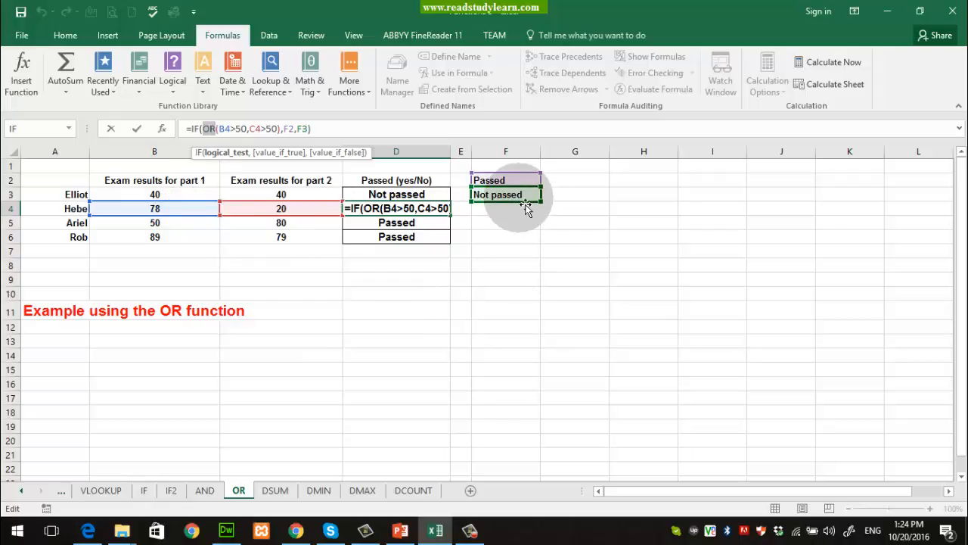
{"action": "left_click", "coordinate": [503, 312]}
{"action": "key", "text": "Escape"}
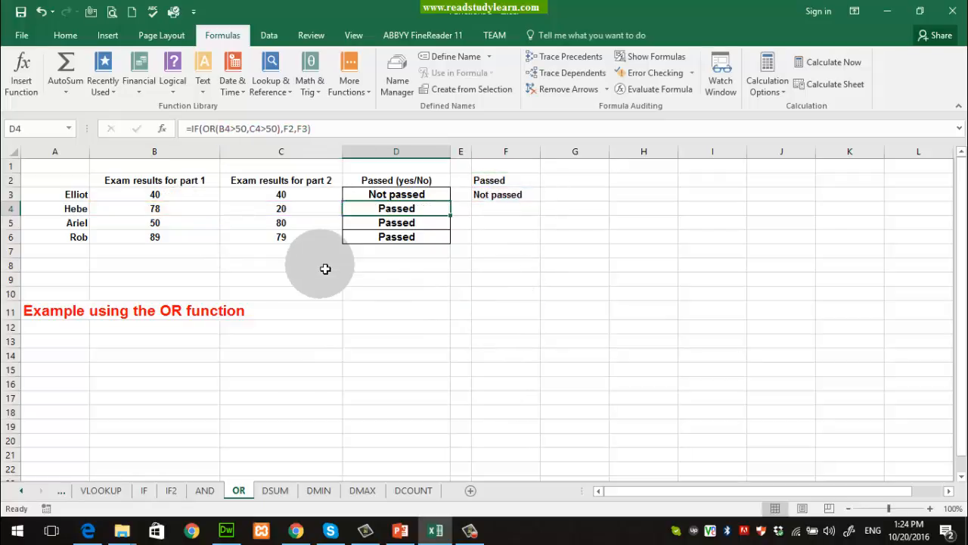
{"action": "left_click", "coordinate": [193, 213]}
{"action": "left_click", "coordinate": [227, 225]}
{"action": "left_click", "coordinate": [174, 212]}
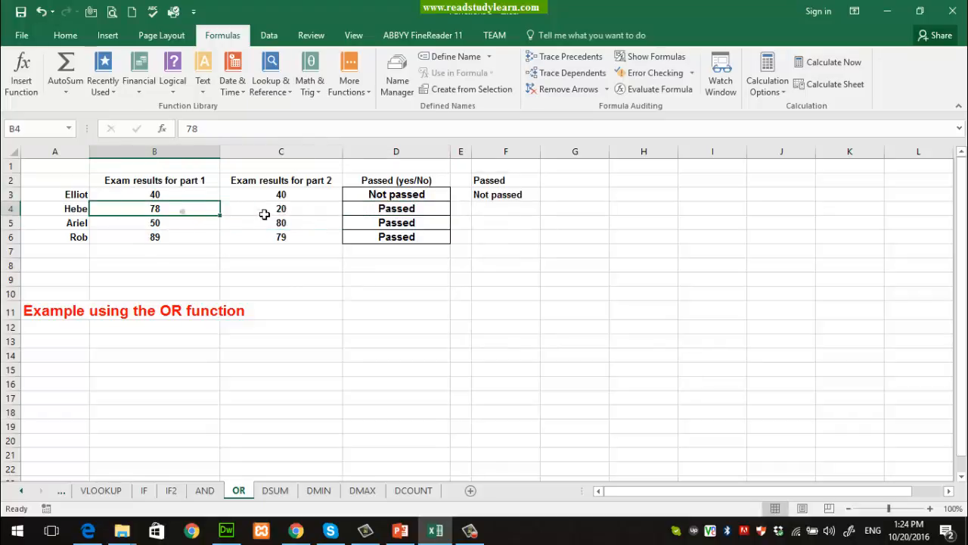
{"action": "left_click", "coordinate": [259, 209]}
{"action": "left_click", "coordinate": [161, 211]}
{"action": "left_click", "coordinate": [309, 211]}
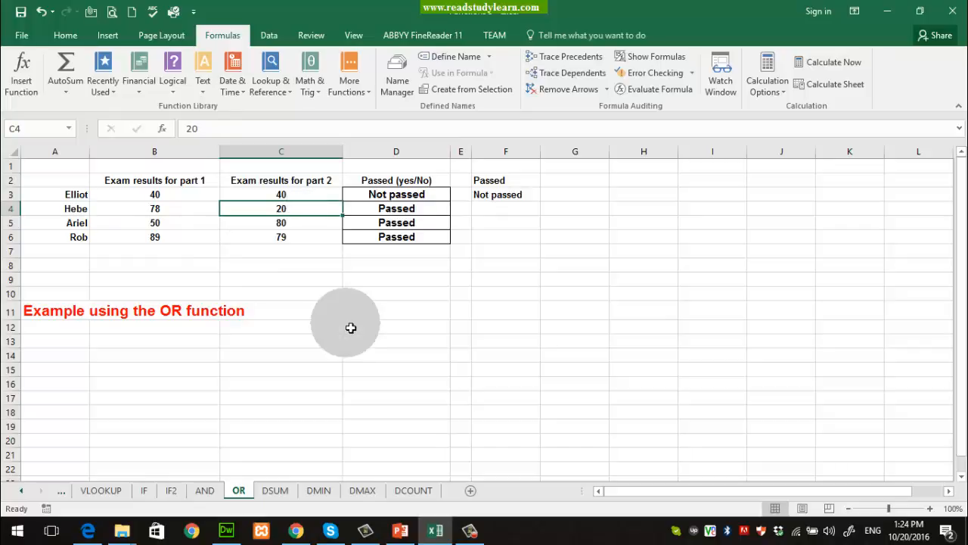
{"action": "left_click", "coordinate": [186, 214]}
{"action": "left_click", "coordinate": [386, 214]}
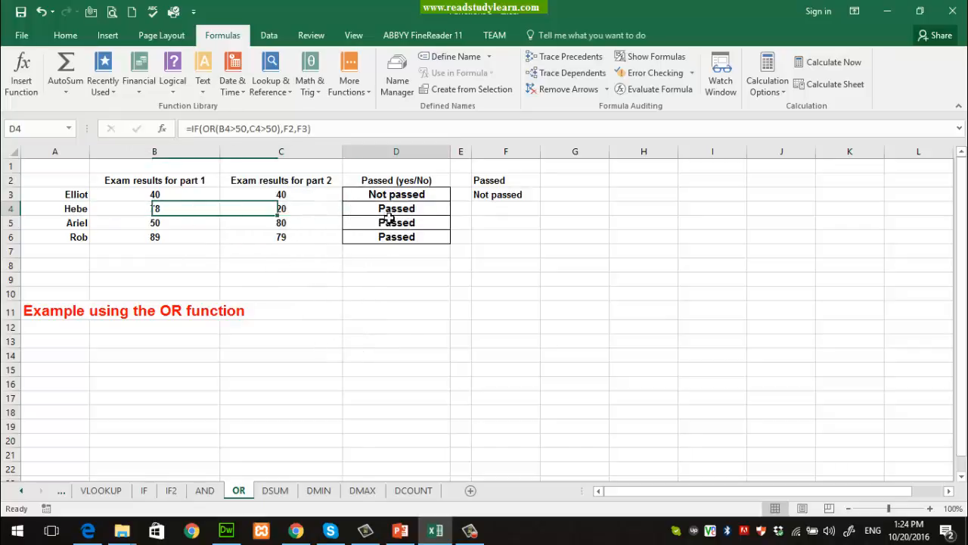
{"action": "left_click", "coordinate": [171, 197]}
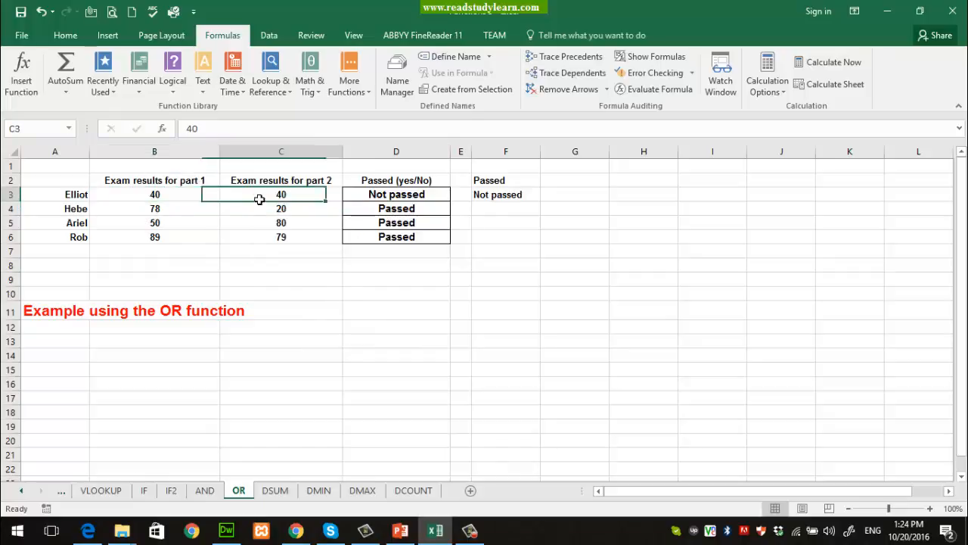
{"action": "left_click", "coordinate": [268, 252]}
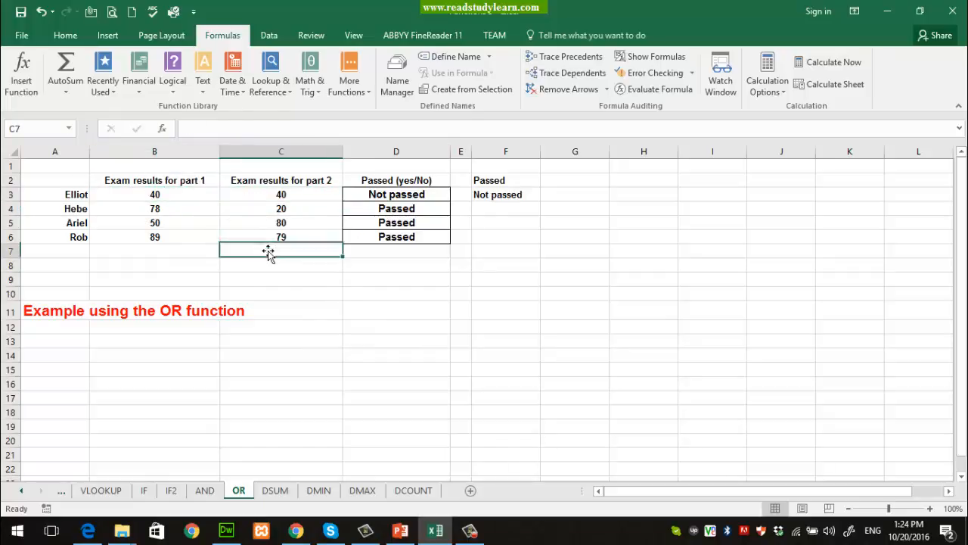
{"action": "left_click", "coordinate": [432, 199]}
- Set the part 1 exam result in B3 to 51 and check the outcome in D3
{"action": "left_click", "coordinate": [164, 200]}
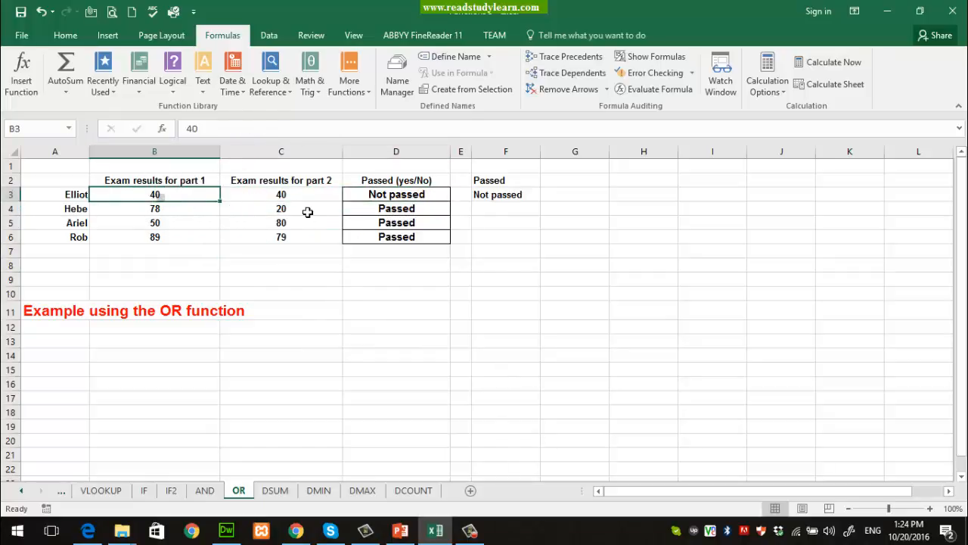
{"action": "type", "text": "51"}
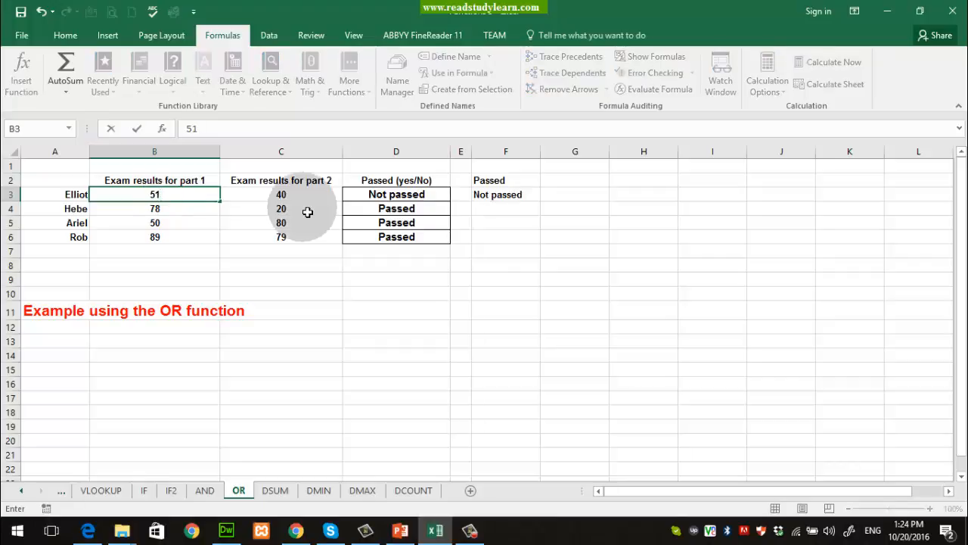
{"action": "key", "text": "Return"}
{"action": "left_click", "coordinate": [363, 199]}
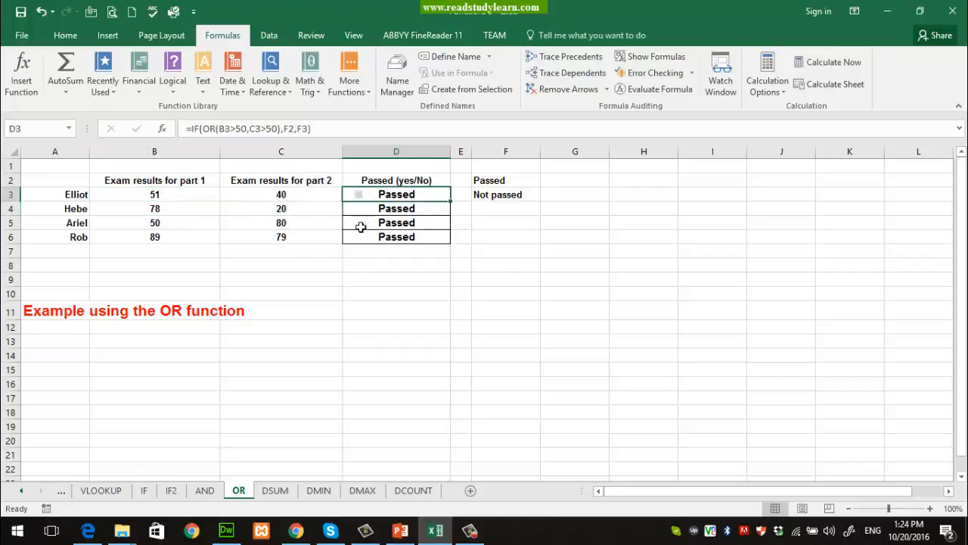
- On the AND sheet, review the row 3 exam scores, the D3 formula and the label in F2 for comparison
{"action": "left_click", "coordinate": [205, 490]}
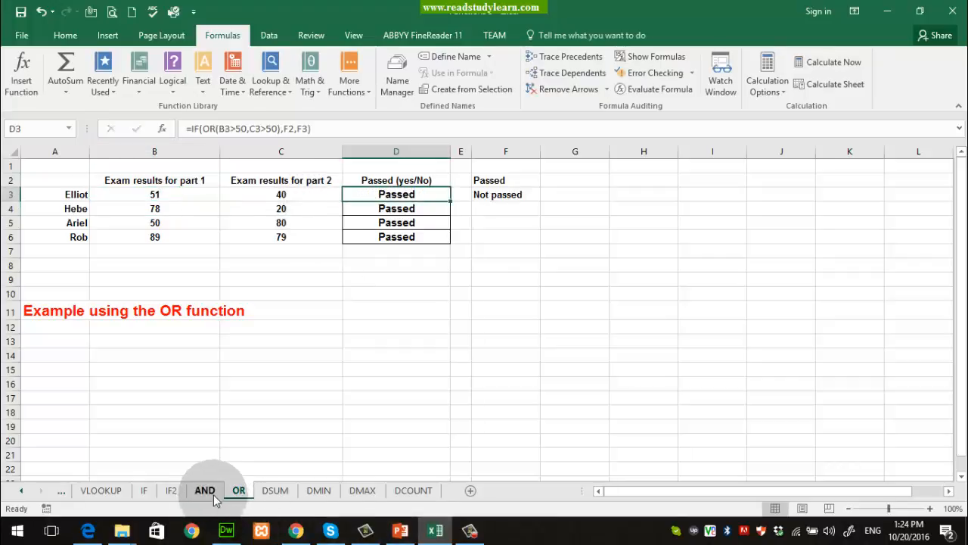
{"action": "left_click", "coordinate": [143, 199]}
{"action": "left_click", "coordinate": [209, 196]}
{"action": "left_click", "coordinate": [341, 194]}
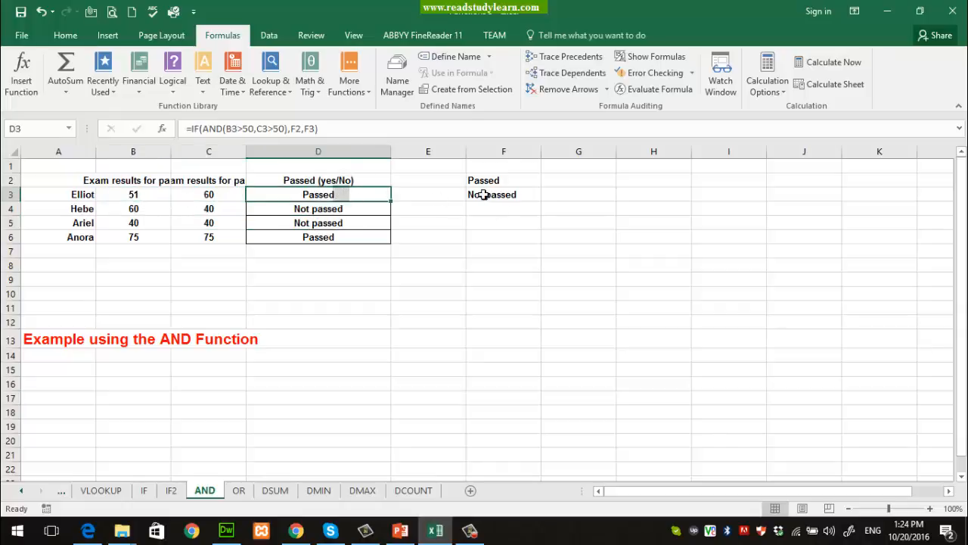
{"action": "left_click", "coordinate": [484, 181]}
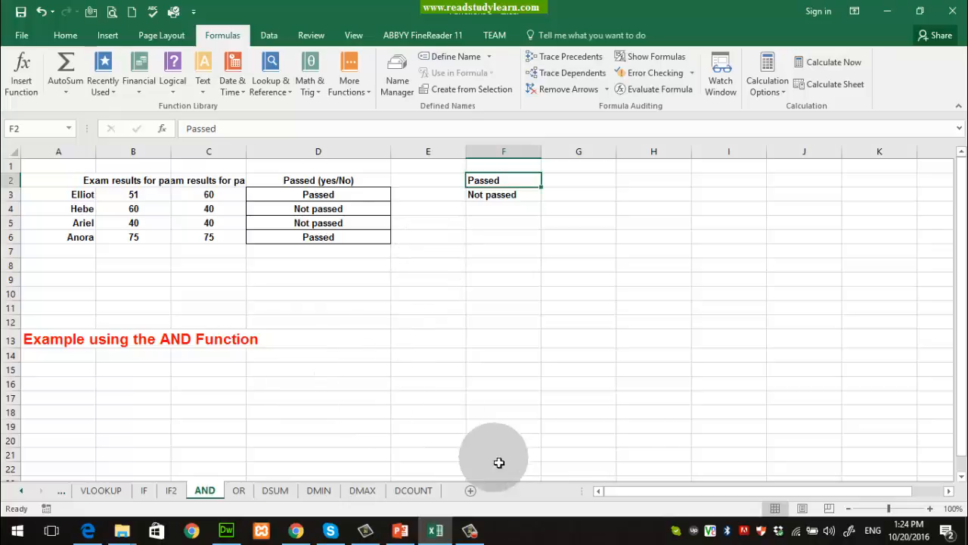
- Switch to the PowerPoint presentation and highlight the logical formula topics 23 to 26 on the Excel Formulas slide
{"action": "left_click", "coordinate": [403, 532]}
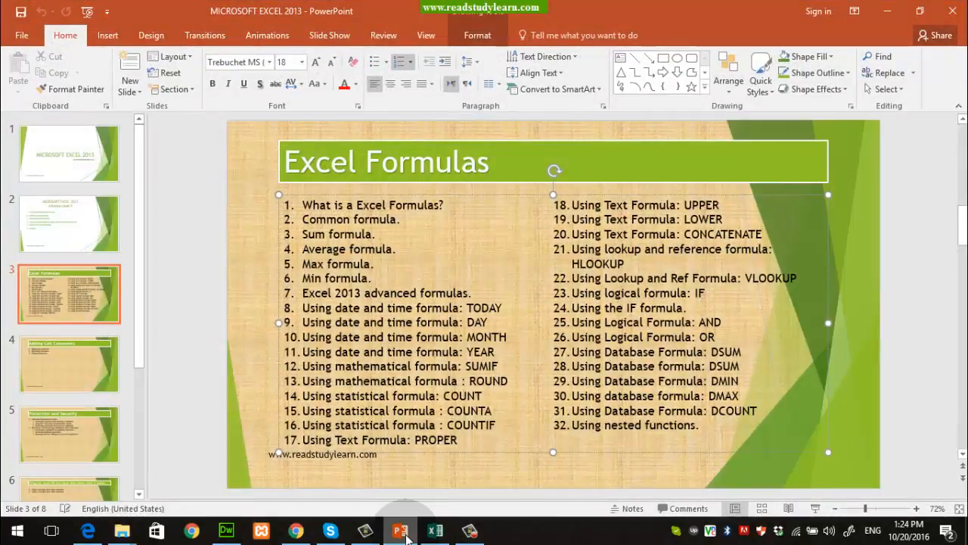
{"action": "left_click", "coordinate": [569, 277]}
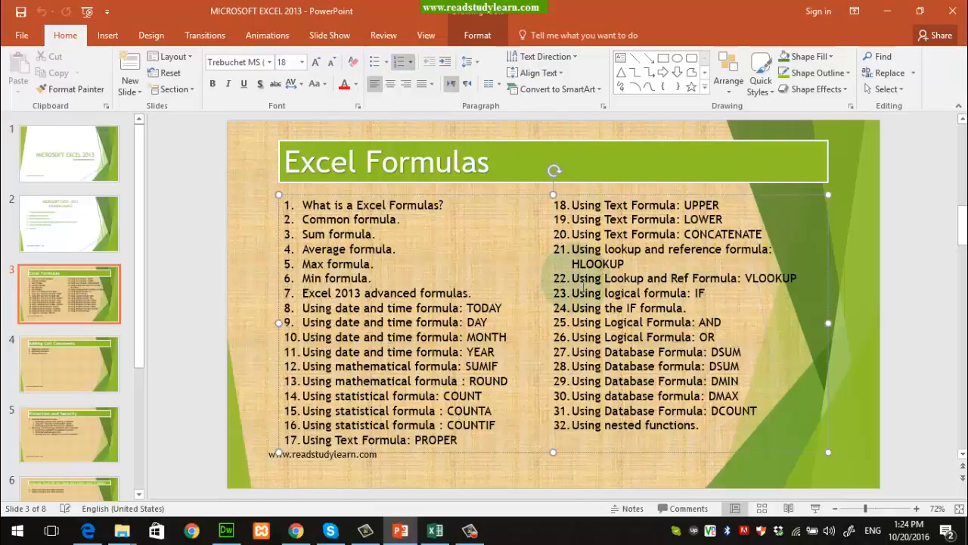
{"action": "mouse_move", "coordinate": [572, 294]}
{"action": "left_mouse_down"}
{"action": "mouse_move", "coordinate": [729, 328]}
{"action": "mouse_move", "coordinate": [733, 339]}
{"action": "mouse_move", "coordinate": [572, 324]}
{"action": "mouse_move", "coordinate": [580, 299]}
{"action": "left_mouse_up"}
{"action": "left_click", "coordinate": [732, 338]}
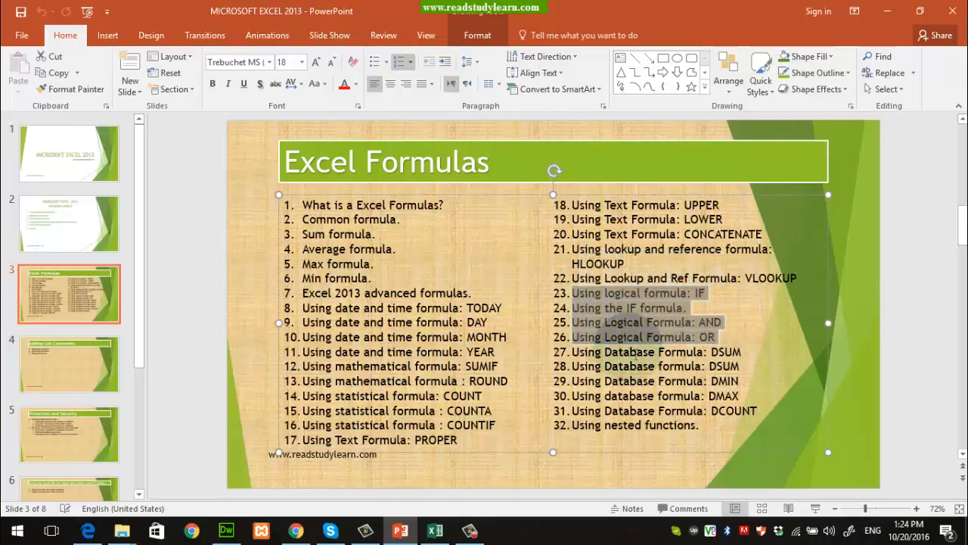
- Highlight the database formula topics 27 to 31, from DSUM to DCOUNT, on the Excel Formulas slide
{"action": "left_click", "coordinate": [681, 375]}
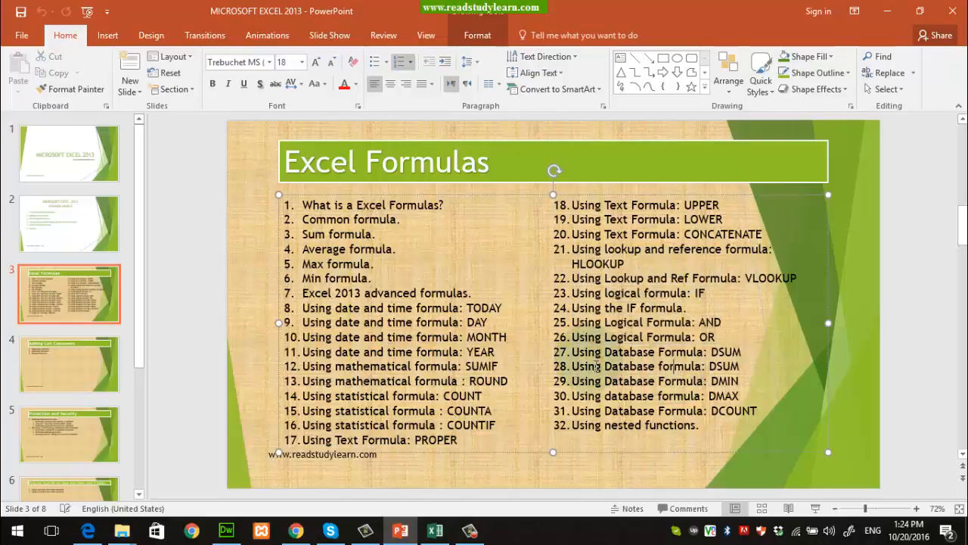
{"action": "left_click", "coordinate": [571, 352]}
{"action": "left_click_drag", "start_coordinate": [609, 363], "coordinate": [764, 422]}
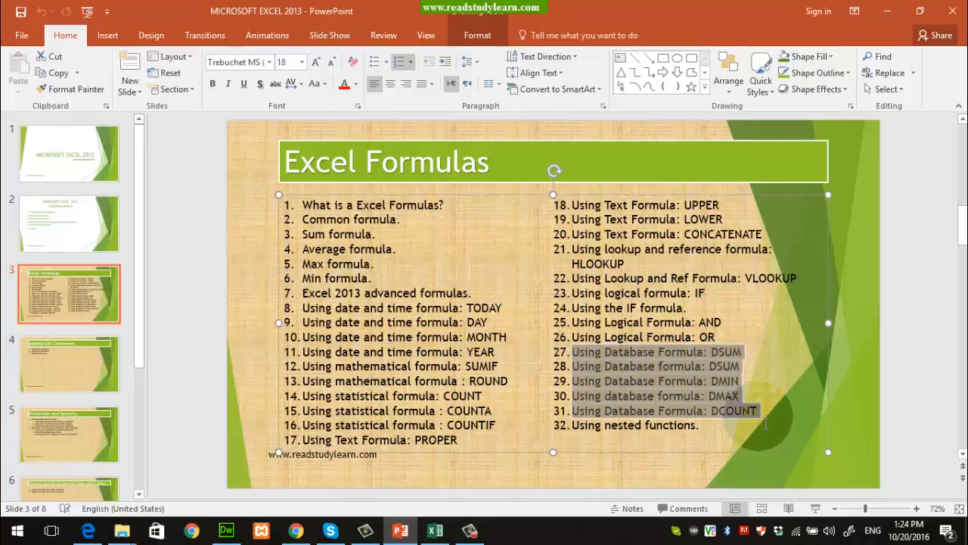
{"action": "left_click_drag", "start_coordinate": [765, 422], "coordinate": [759, 416]}
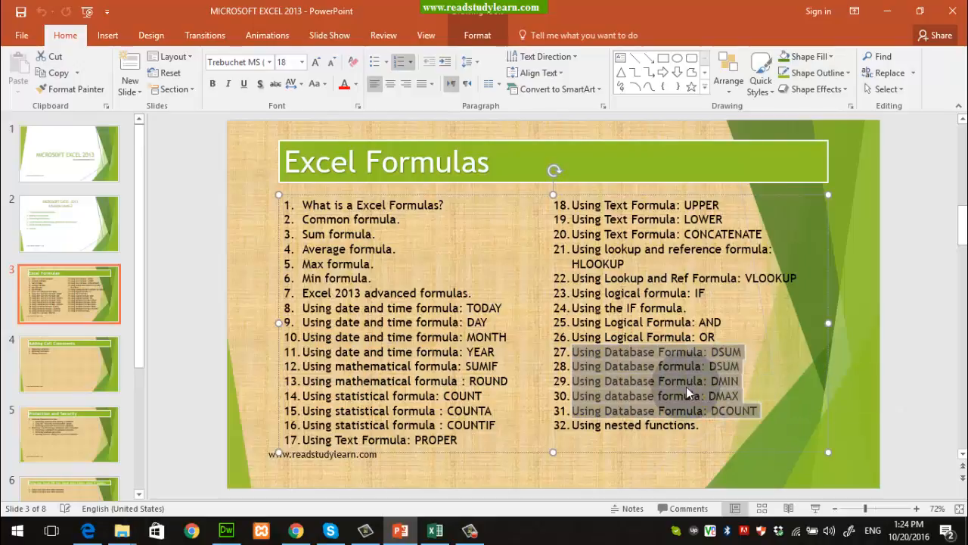